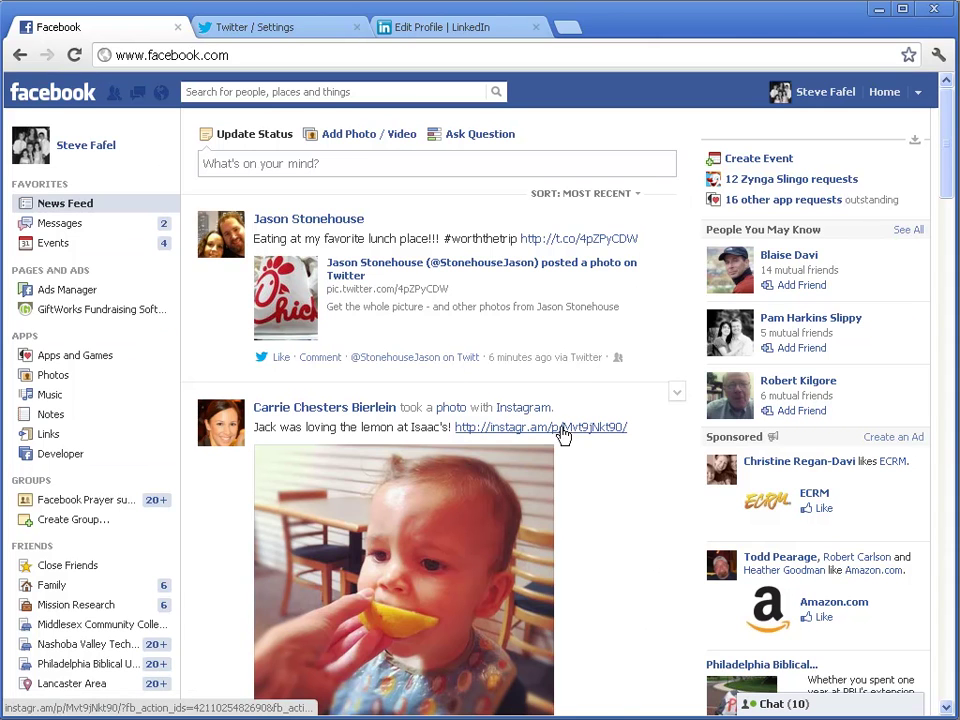
# Show the 'Use Facebook as' page list from the Facebook account menu
pyautogui.click(917, 94)
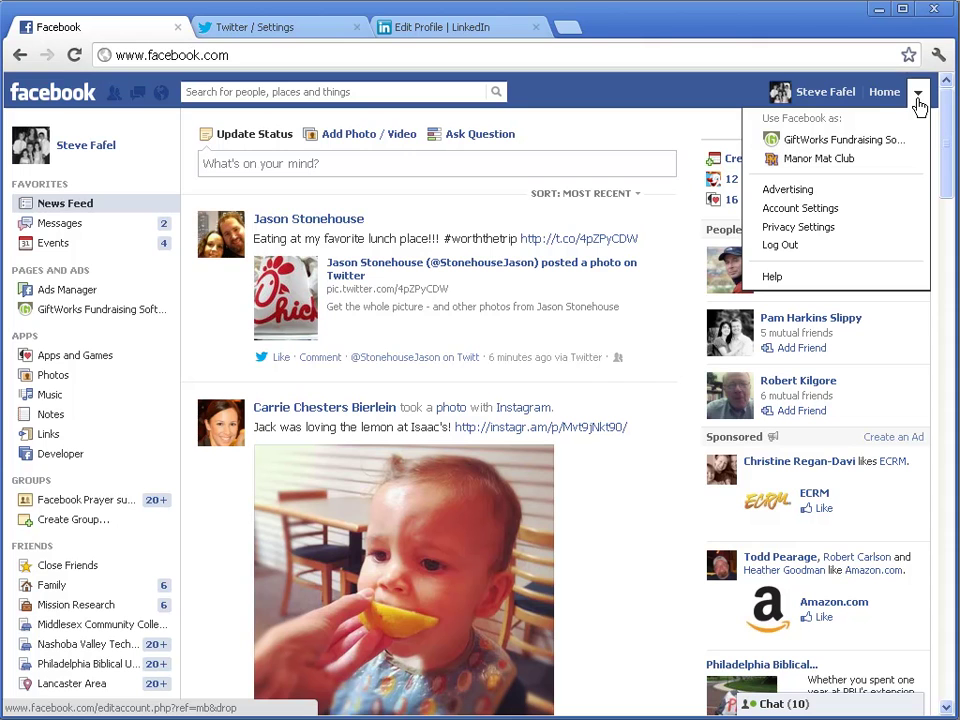
# Use Facebook as the GiftWorks Fundraising Software page, browse its timeline, then go to Twitter's settings
pyautogui.click(850, 141)
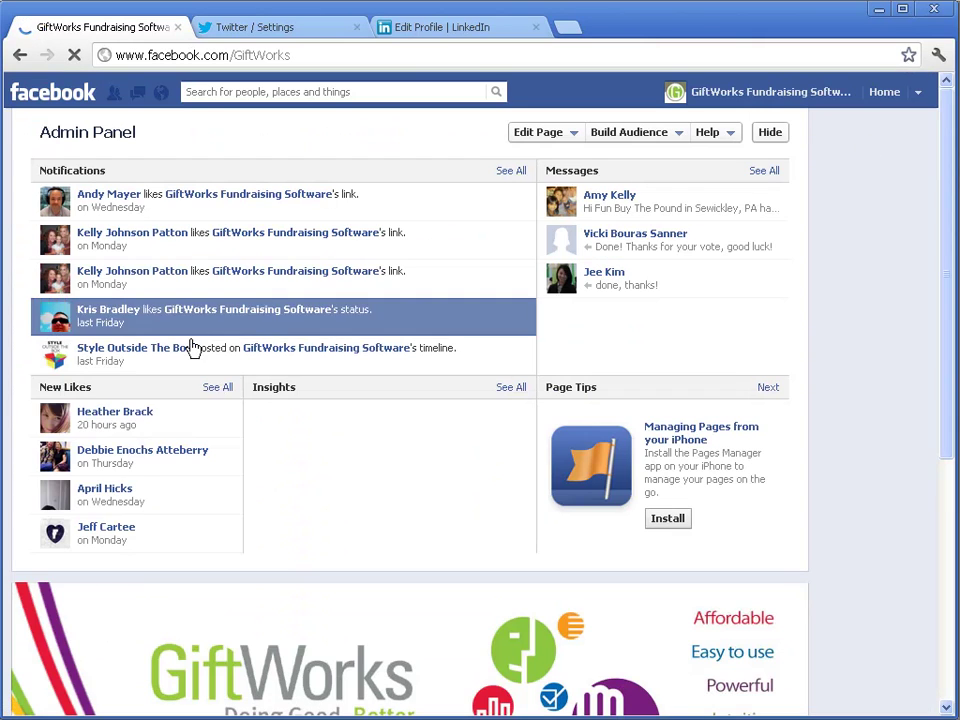
pyautogui.moveTo(949, 186); pyautogui.dragTo(949, 354)
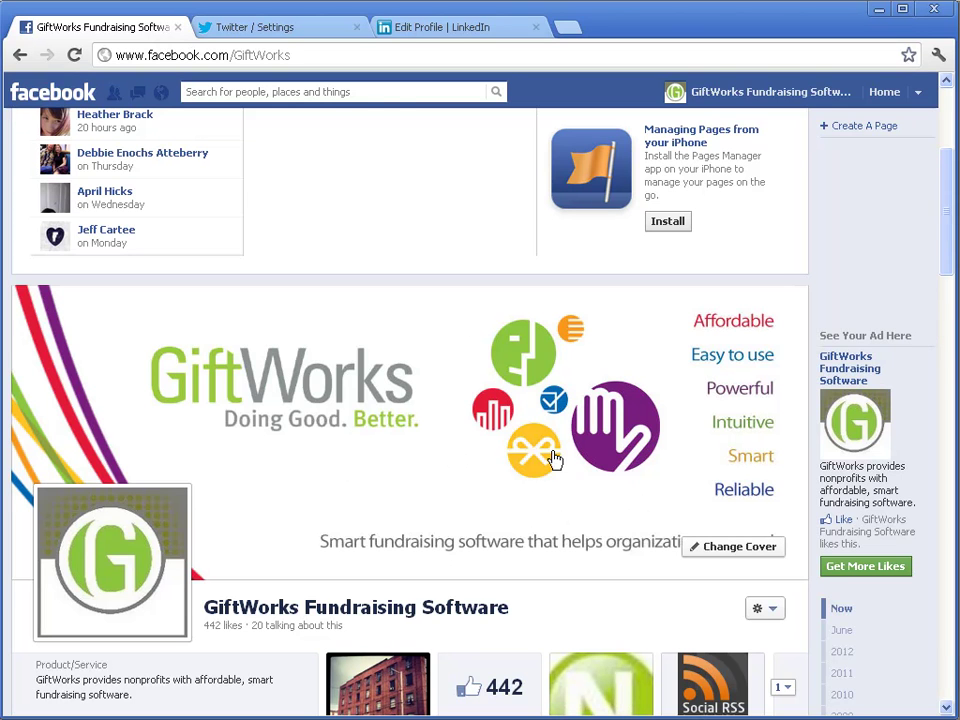
pyautogui.moveTo(949, 223); pyautogui.dragTo(947, 270)
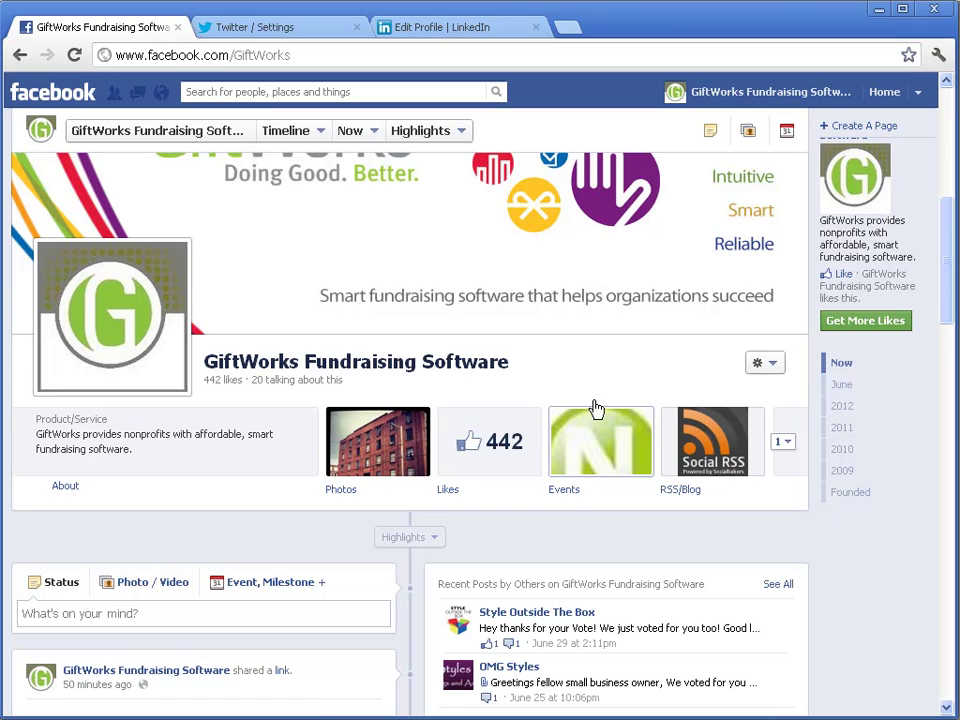
pyautogui.moveTo(949, 289)
pyautogui.mouseDown()
pyautogui.moveTo(949, 200)
pyautogui.moveTo(952, 268)
pyautogui.mouseUp()
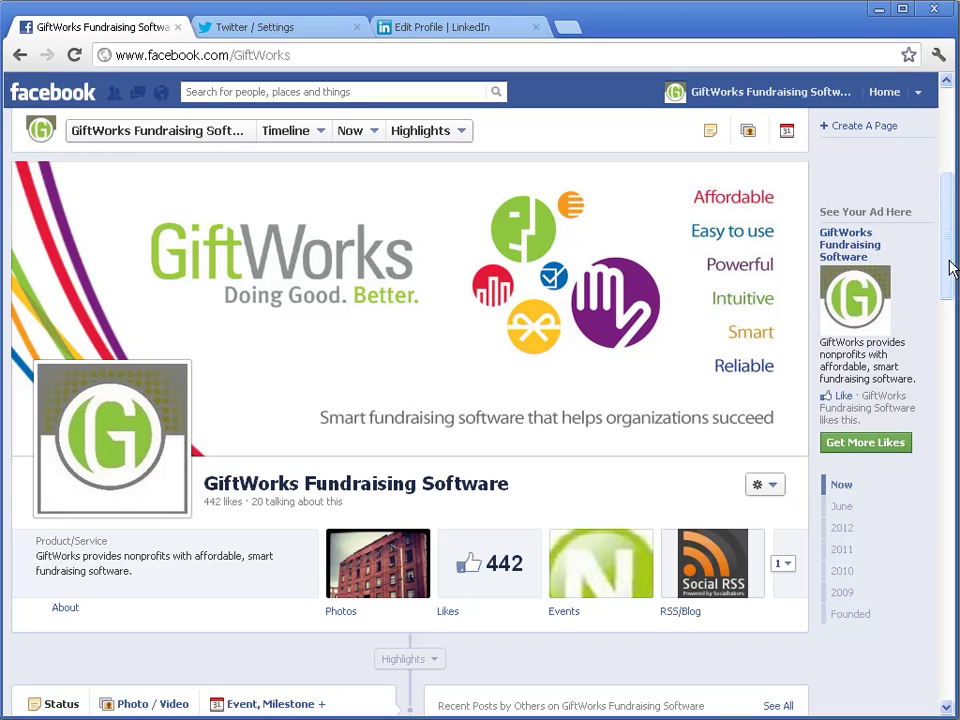
pyautogui.click(268, 29)
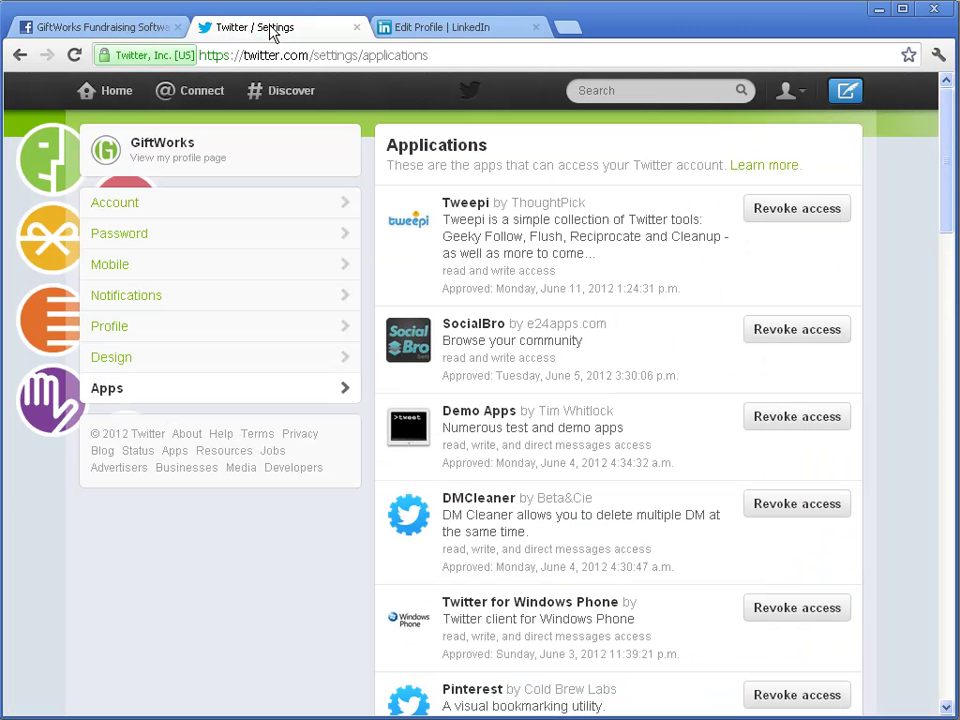
# View the Twitter home timeline, then switch to the LinkedIn Edit Profile page
pyautogui.click(112, 93)
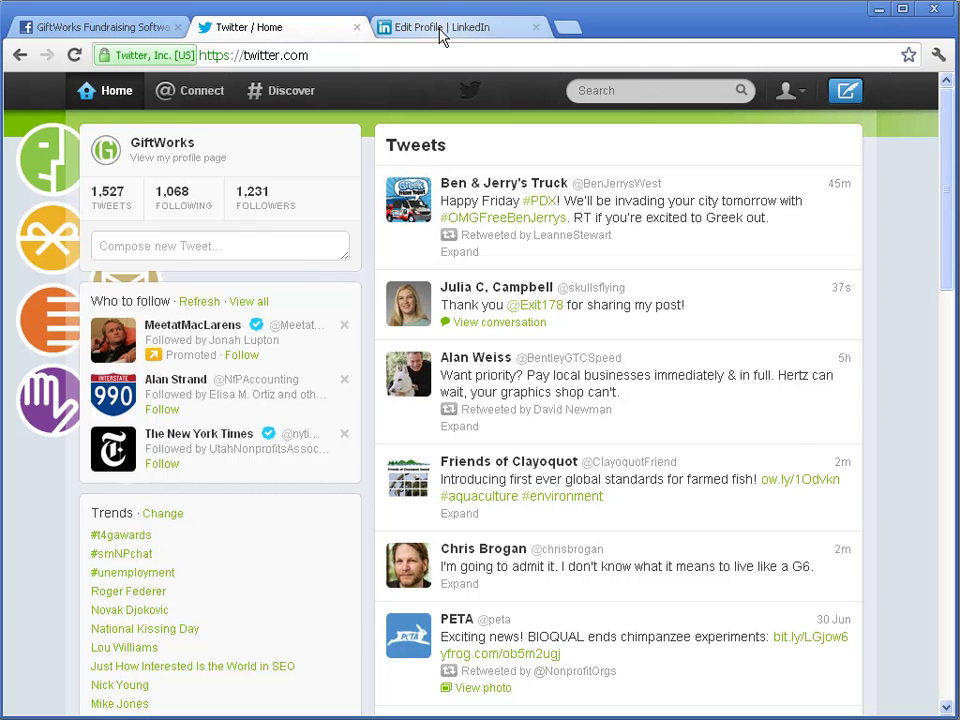
pyautogui.click(463, 36)
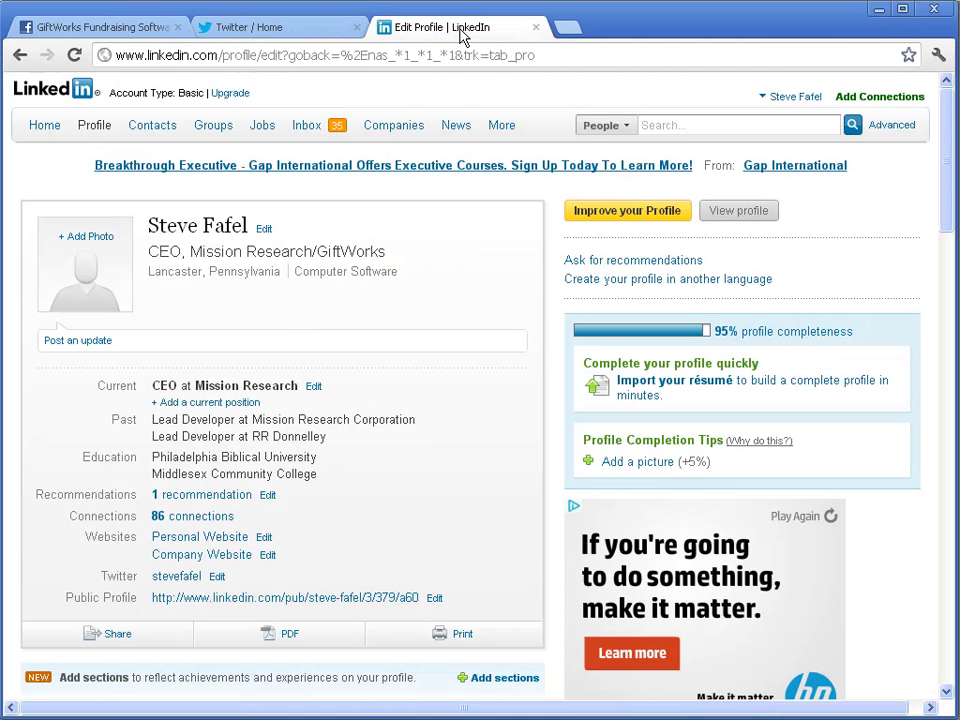
# View the LinkedIn home feed and cycle through the Facebook, Twitter and LinkedIn pages
pyautogui.click(51, 127)
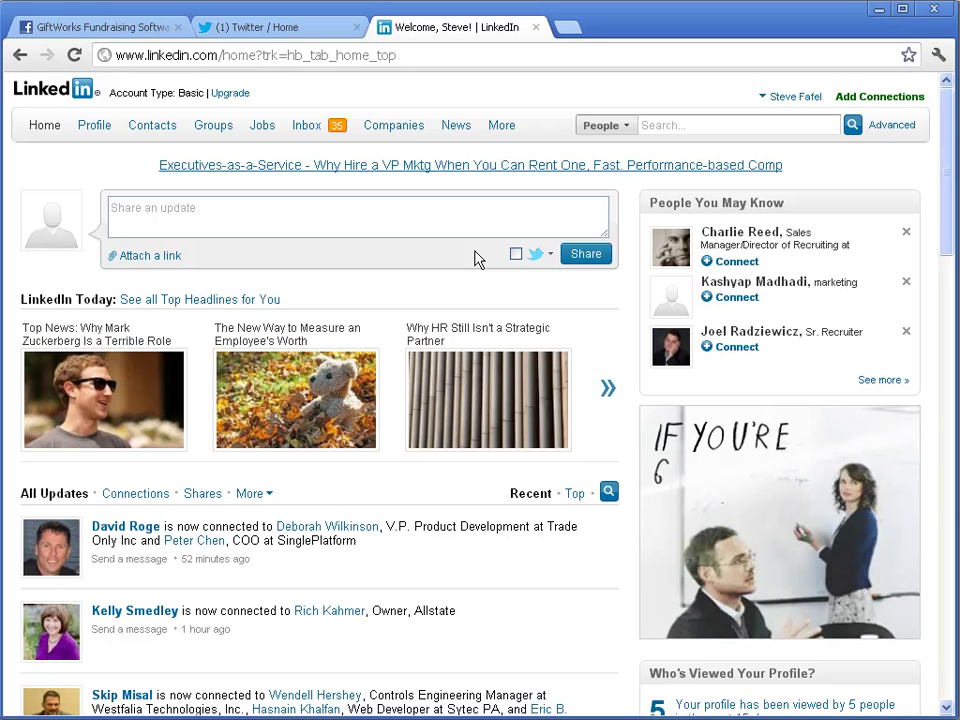
pyautogui.moveTo(213, 125)
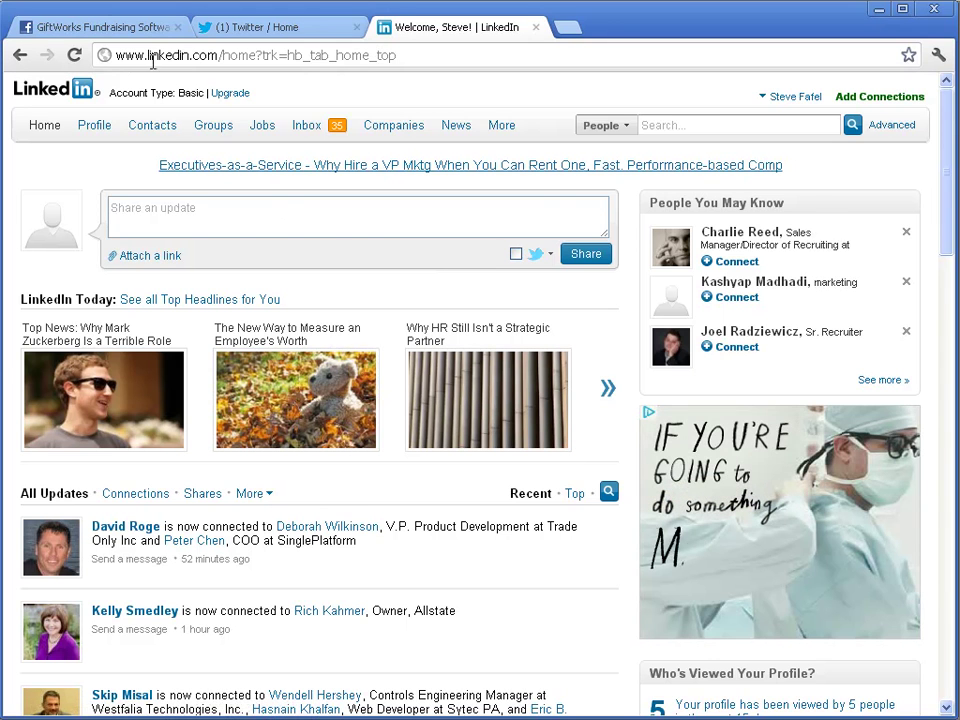
pyautogui.click(107, 32)
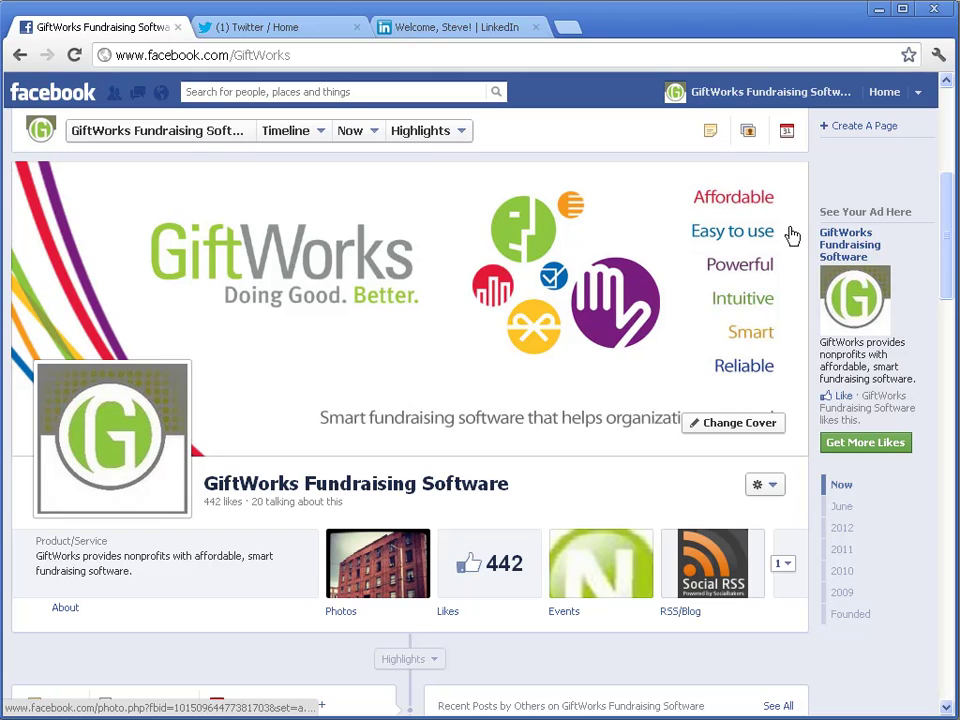
pyautogui.click(258, 28)
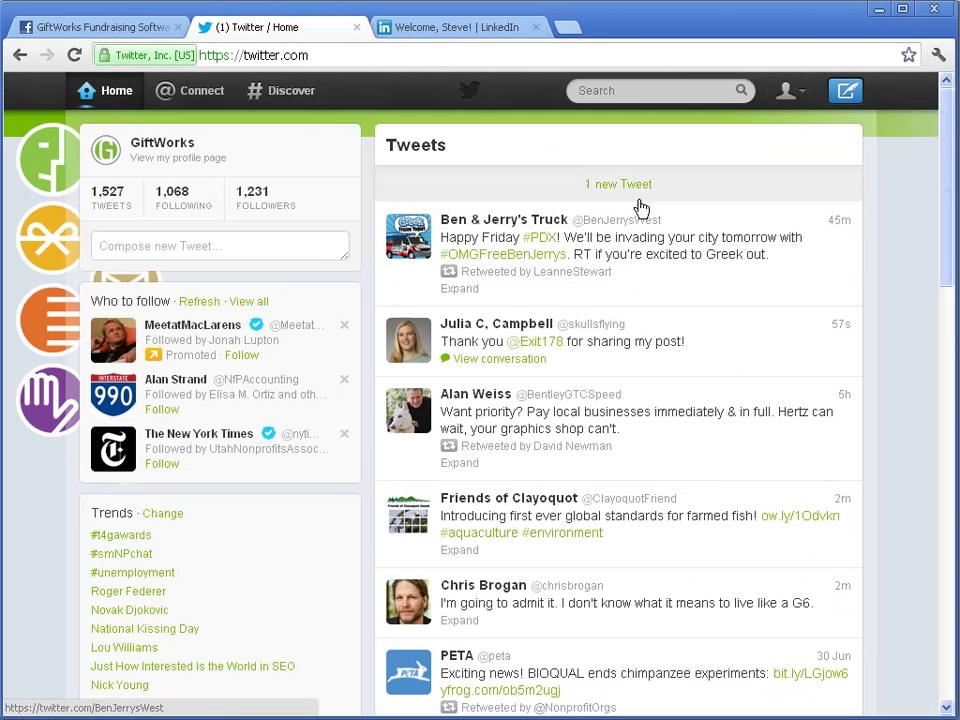
pyautogui.click(441, 30)
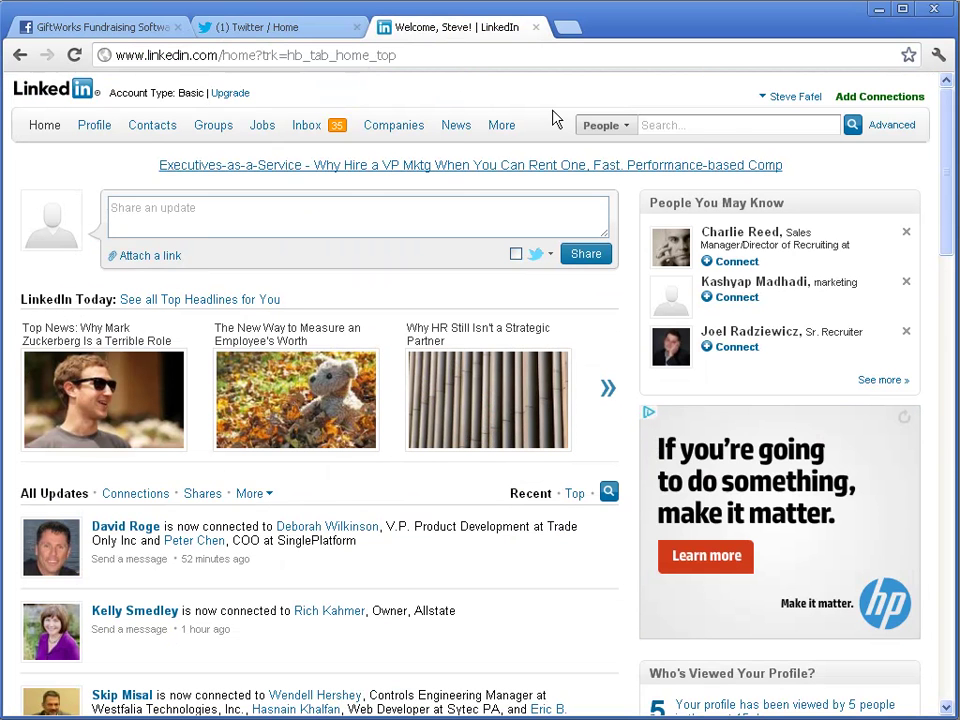
pyautogui.click(138, 30)
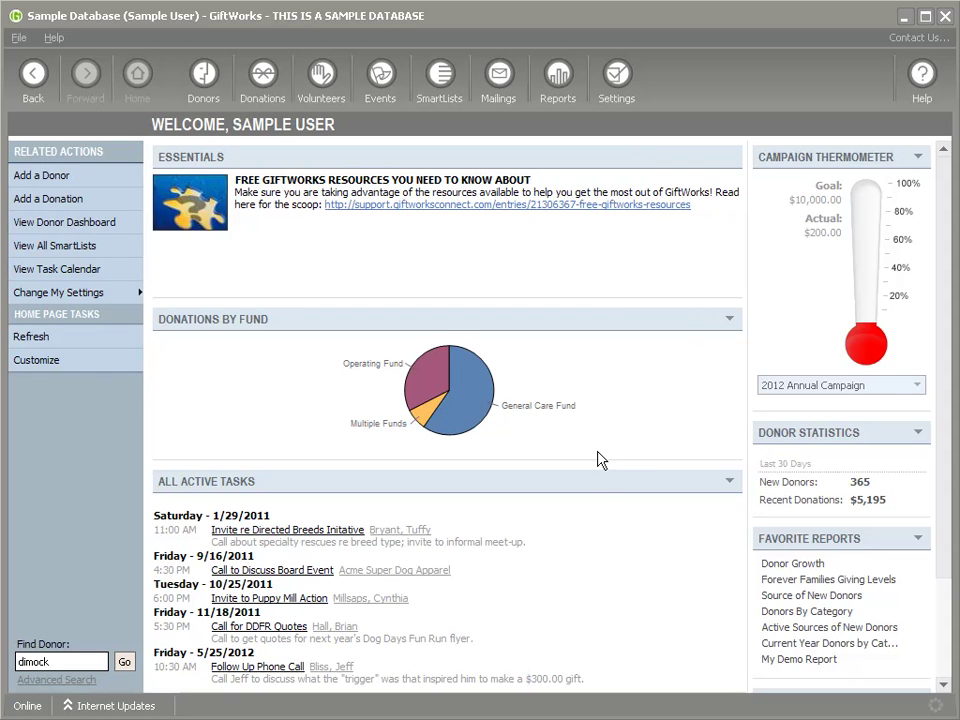
# From Change My Settings, choose 'Configure Facebook, Twitter, and LinkedIn'
pyautogui.click(48, 302)
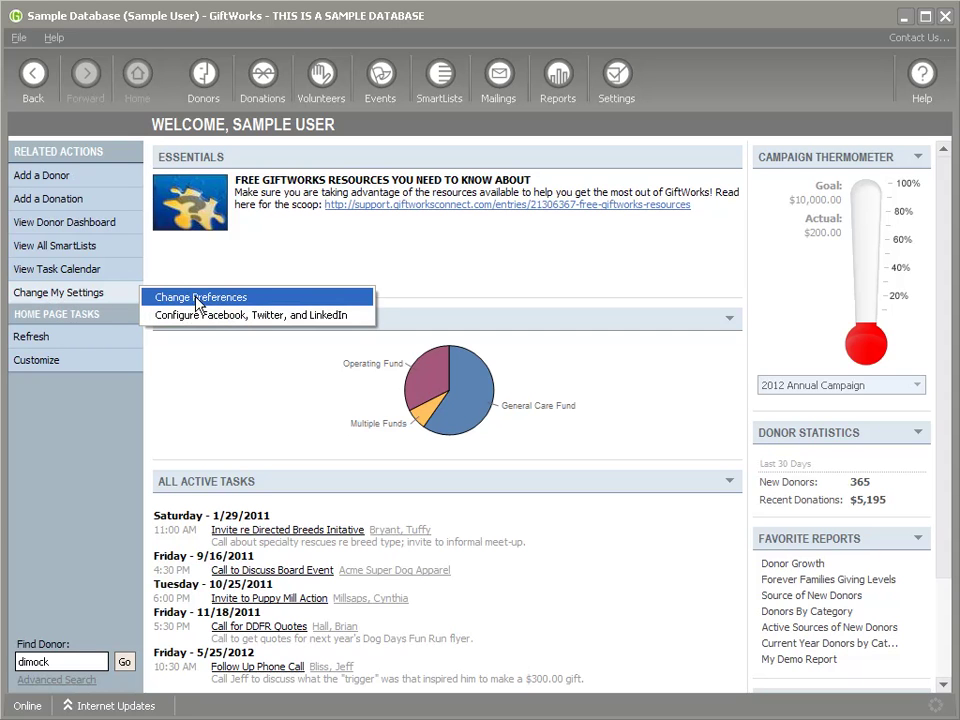
pyautogui.click(213, 315)
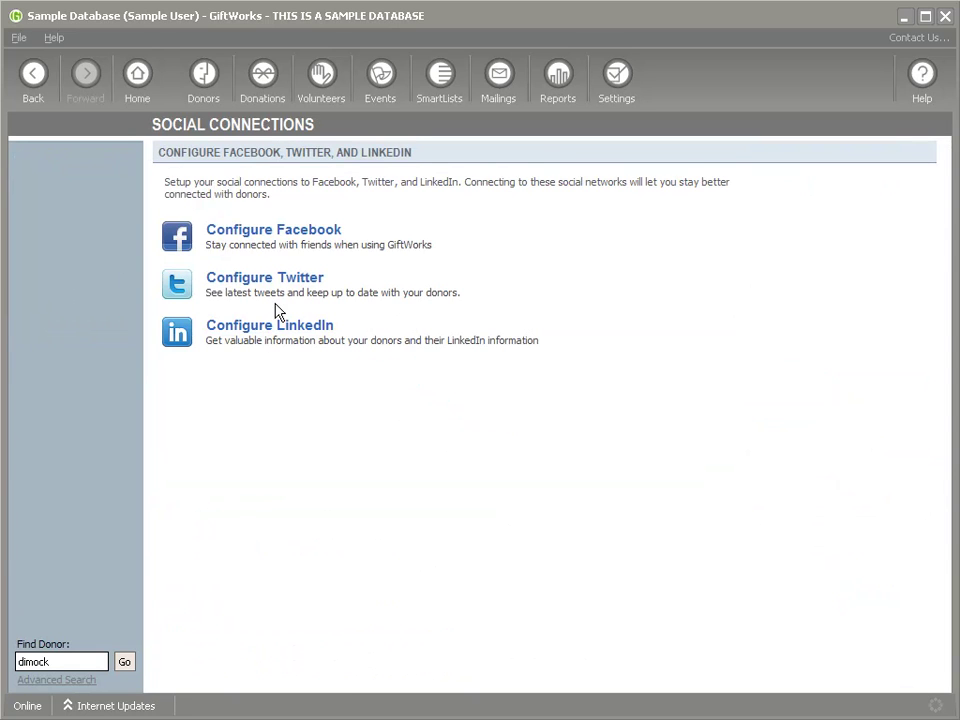
# Begin Facebook configuration and log in to Facebook with the account e-mail
pyautogui.click(248, 238)
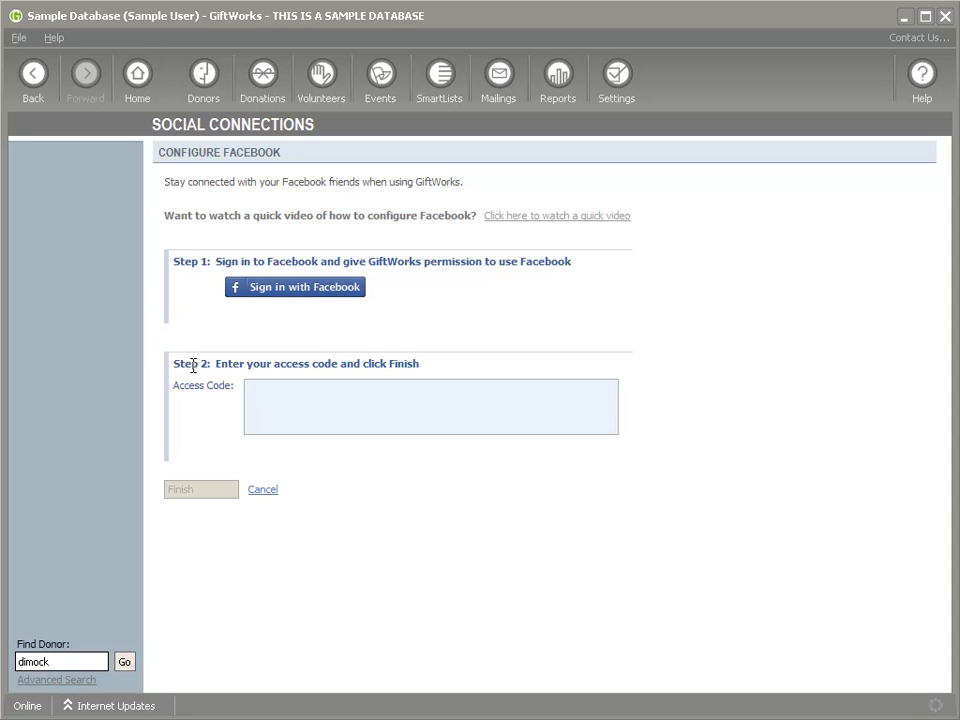
pyautogui.click(294, 291)
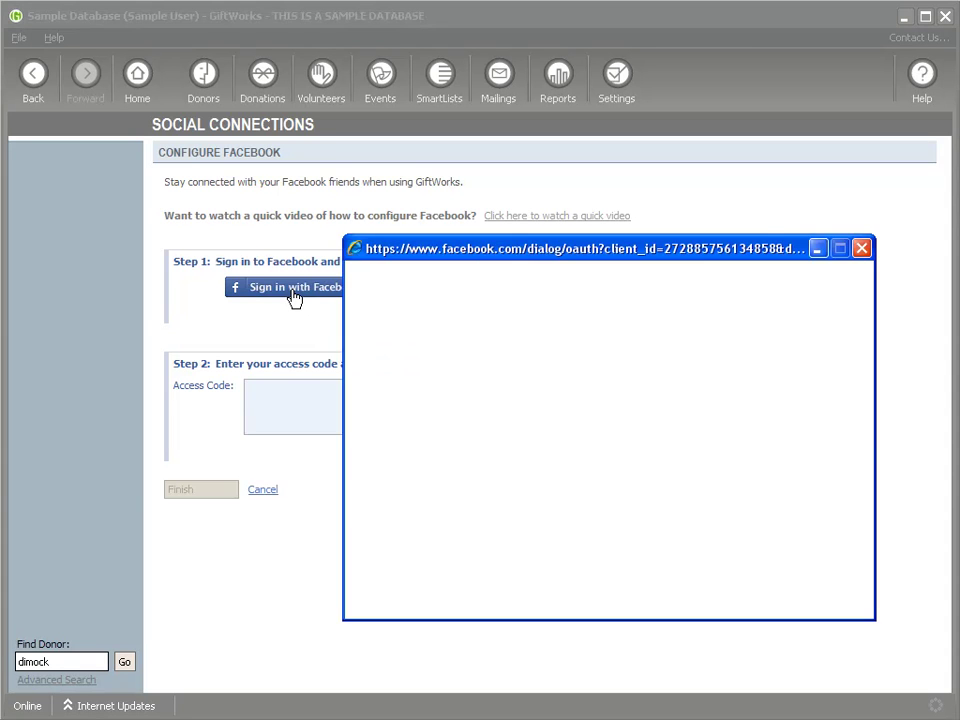
pyautogui.moveTo(598, 258); pyautogui.dragTo(546, 226)
pyautogui.click(523, 328)
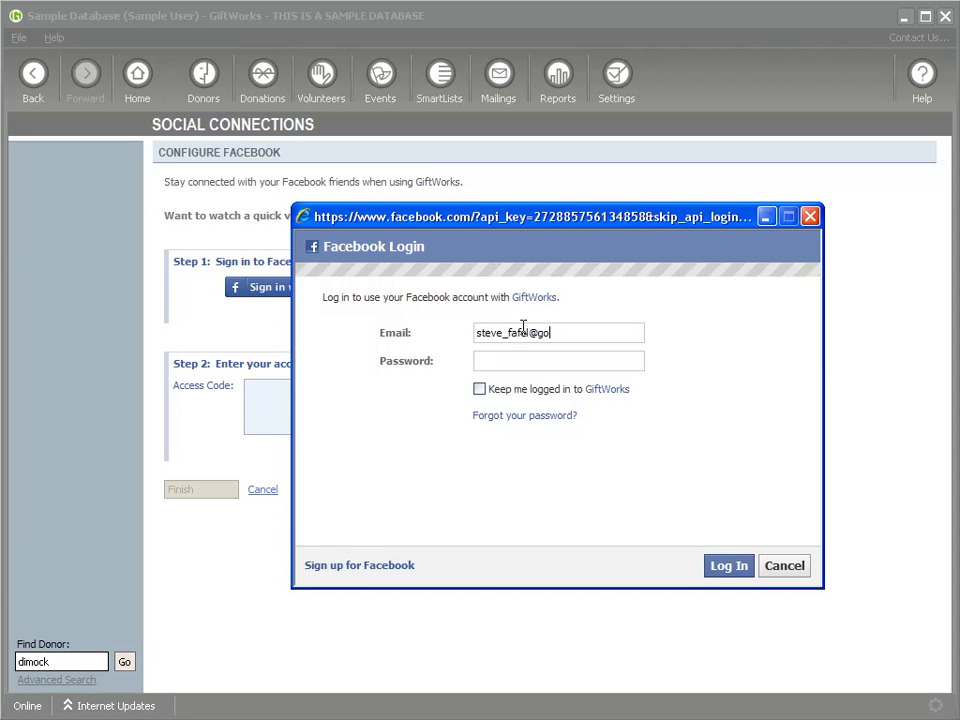
pyautogui.write('***********')
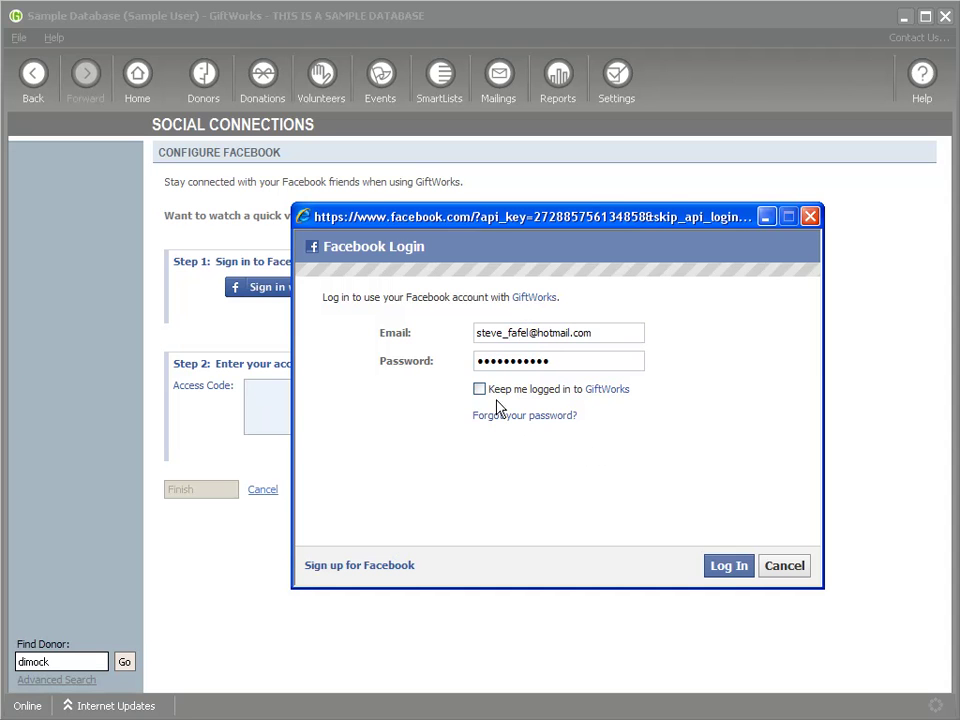
pyautogui.click(729, 568)
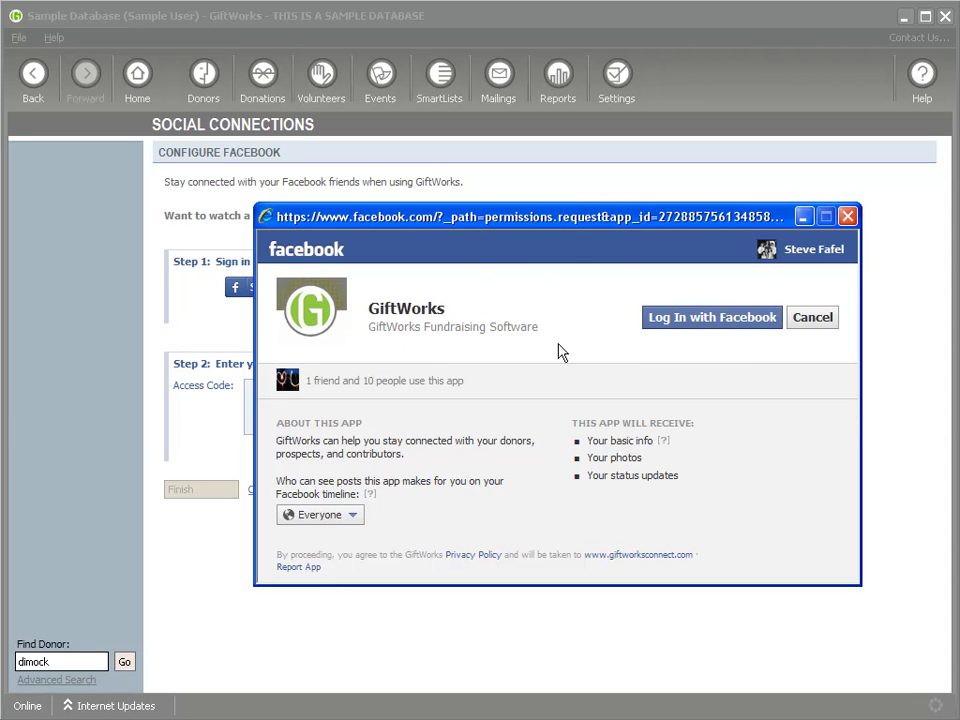
# Allow GiftWorks the requested Facebook permissions and copy the returned access code
pyautogui.click(716, 325)
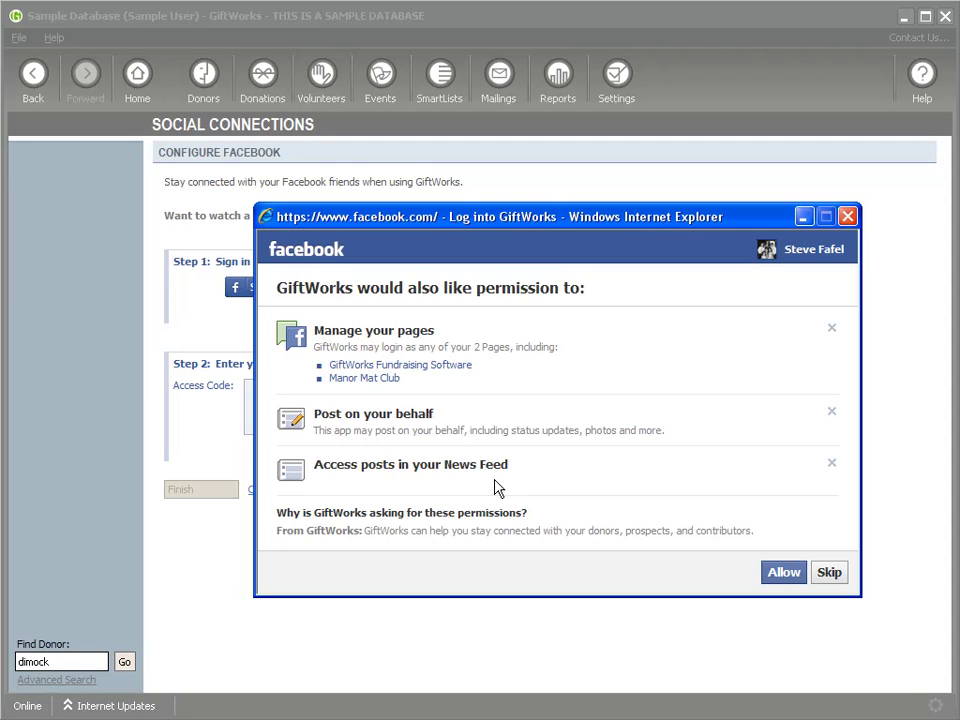
pyautogui.click(786, 576)
pyautogui.moveTo(371, 478); pyautogui.dragTo(598, 508)
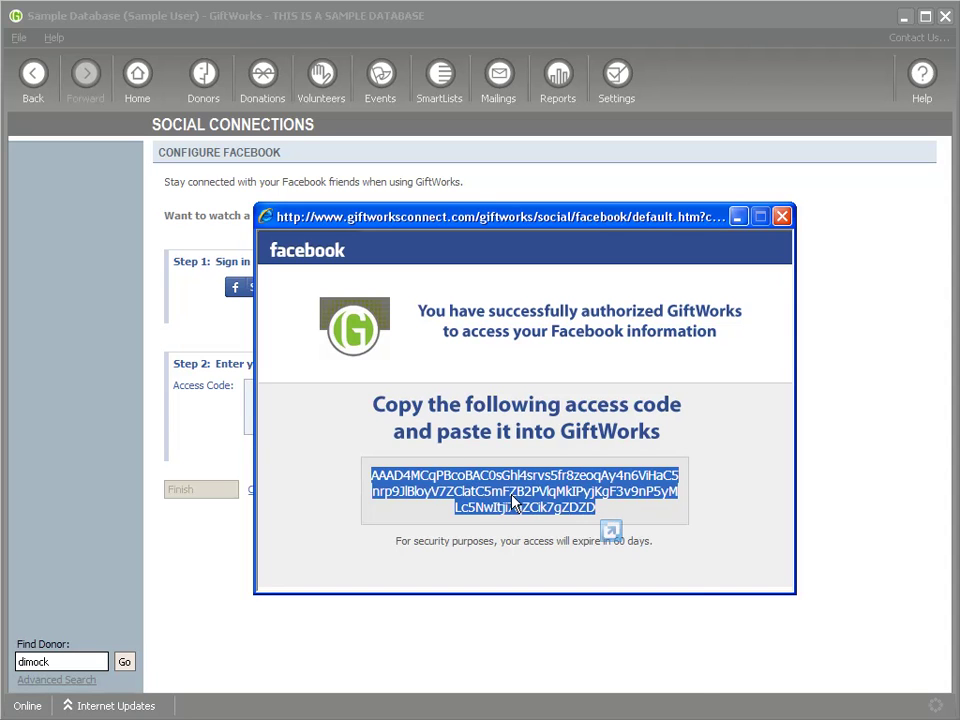
pyautogui.rightClick(544, 503)
pyautogui.click(553, 524)
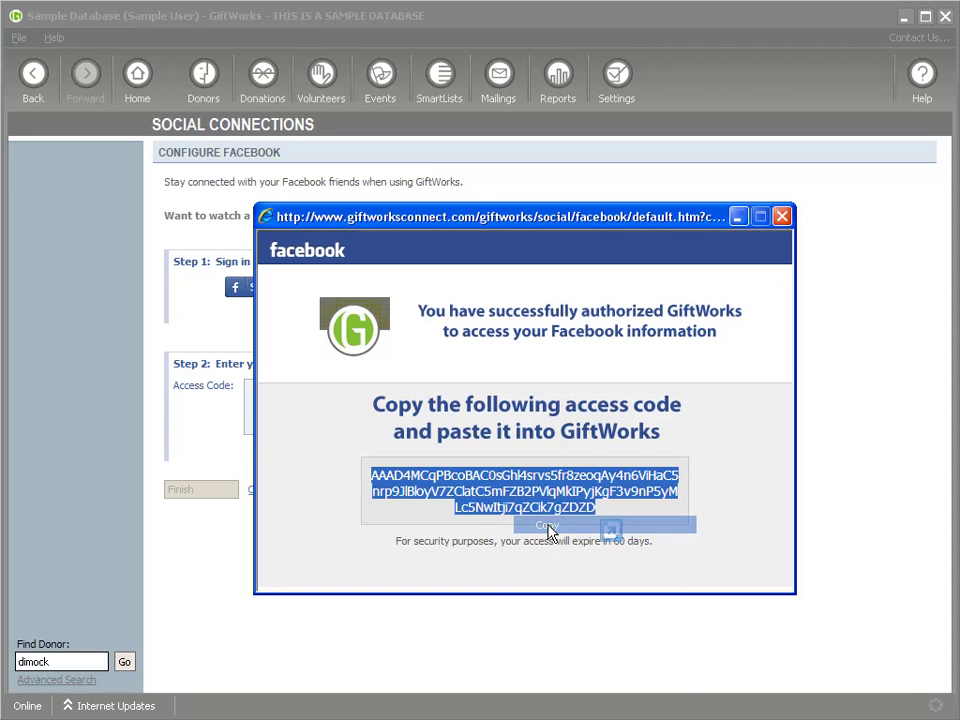
pyautogui.click(781, 216)
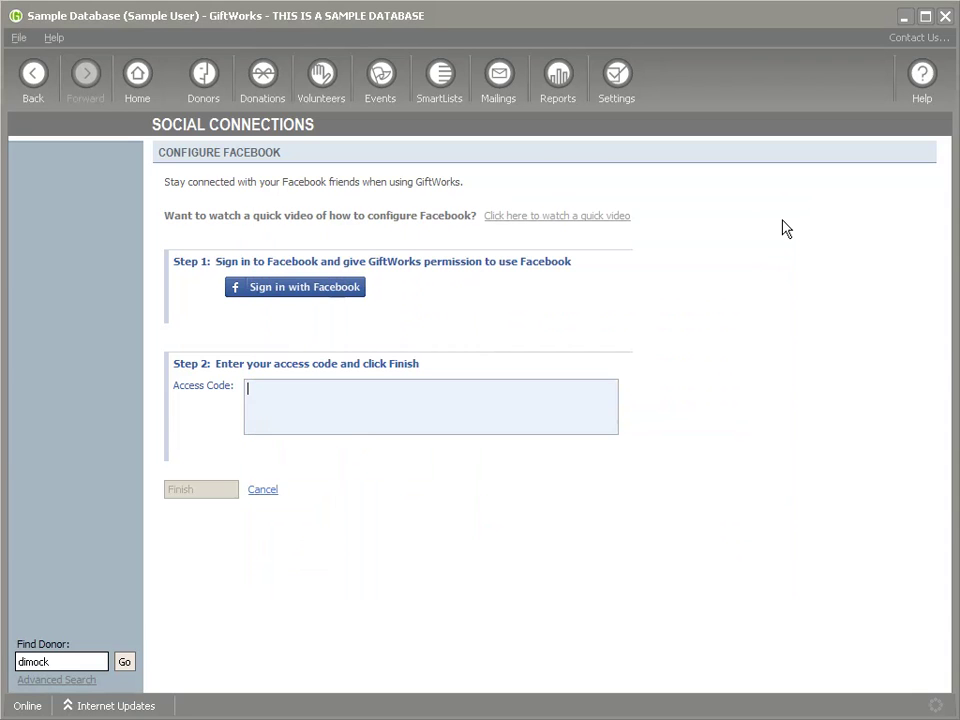
# Paste the copied access code, finish, and confirm the Connected to Facebook message
pyautogui.rightClick(268, 393)
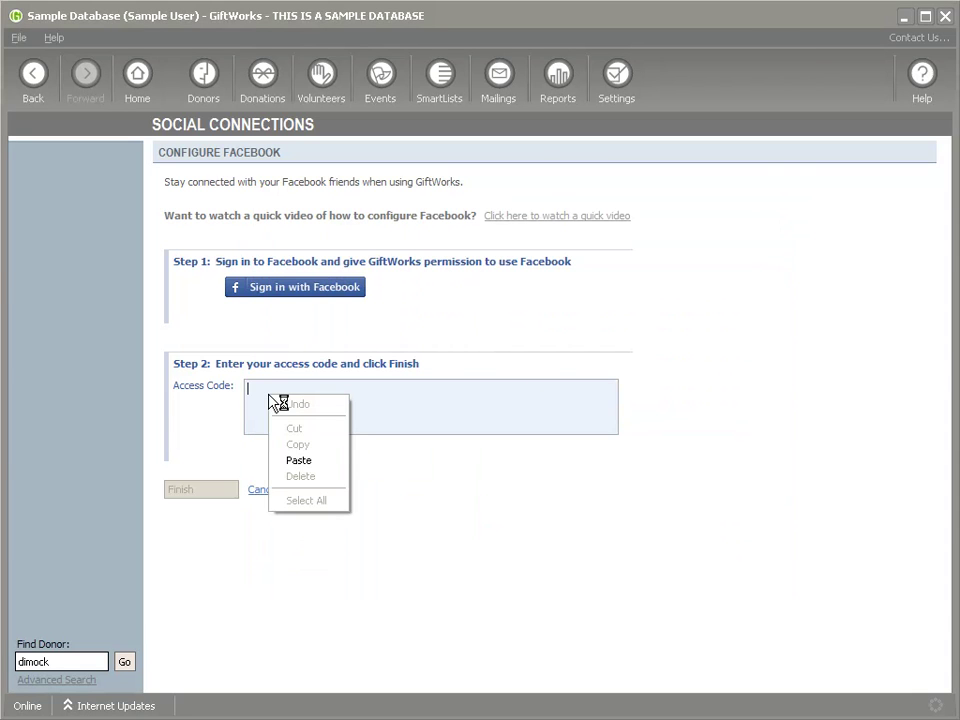
pyautogui.click(322, 458)
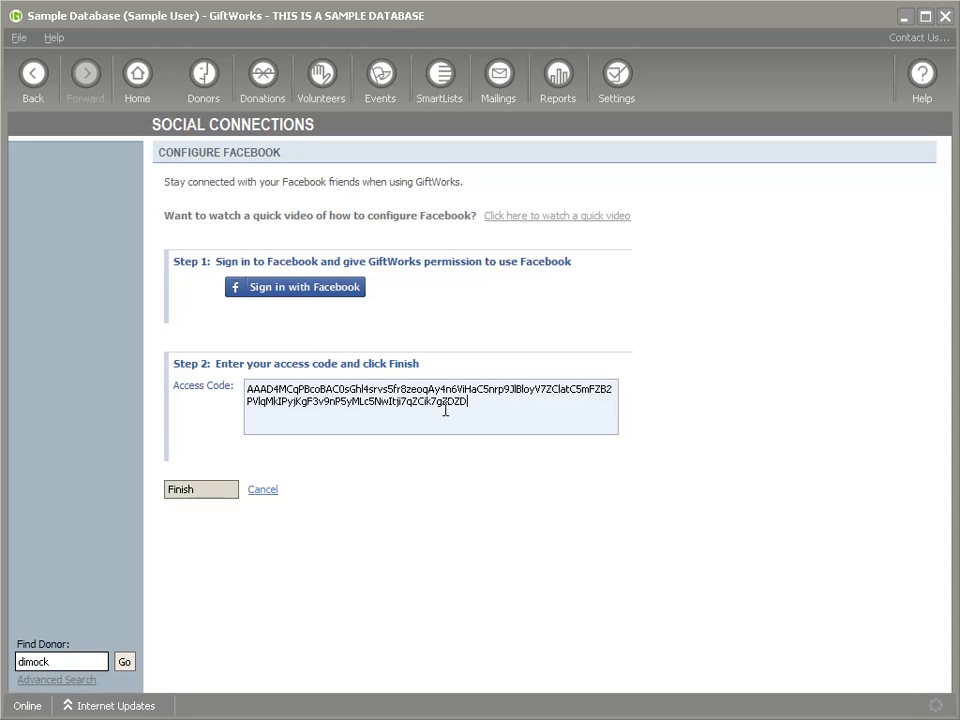
pyautogui.click(212, 491)
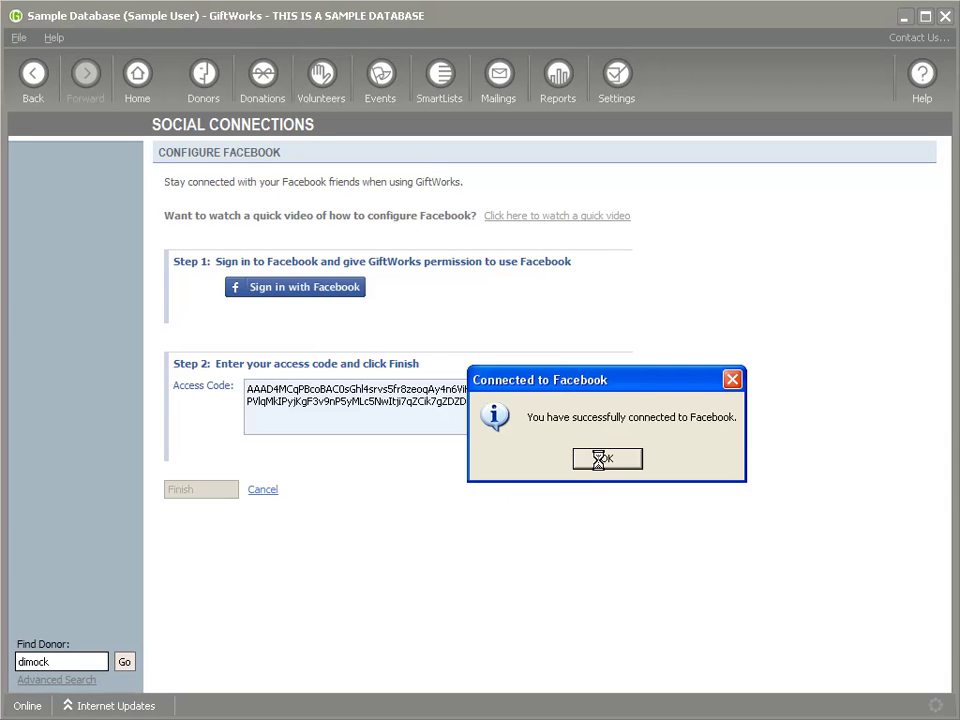
pyautogui.click(600, 462)
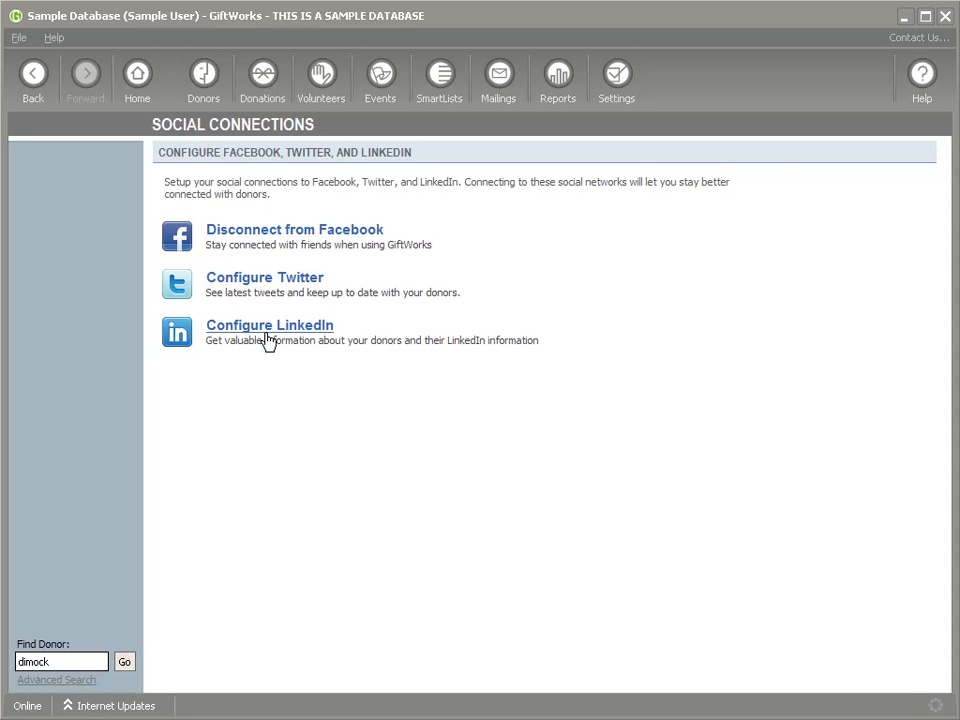
# Sign in to the organisation's Twitter account and authorize the GiftWorks app
pyautogui.click(245, 280)
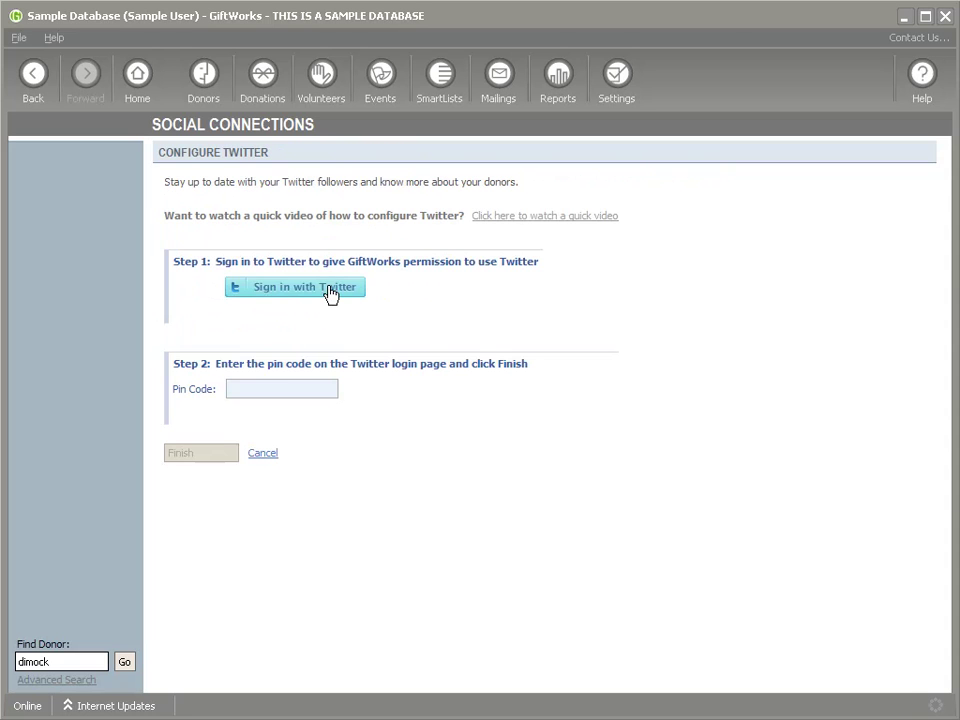
pyautogui.click(284, 292)
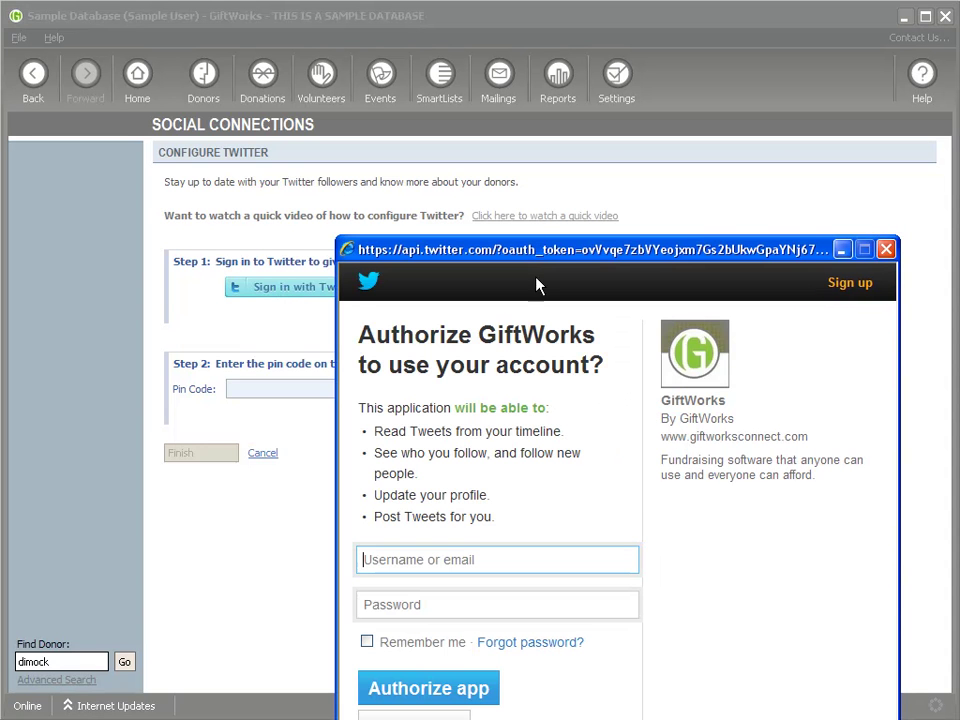
pyautogui.moveTo(540, 260); pyautogui.dragTo(479, 121)
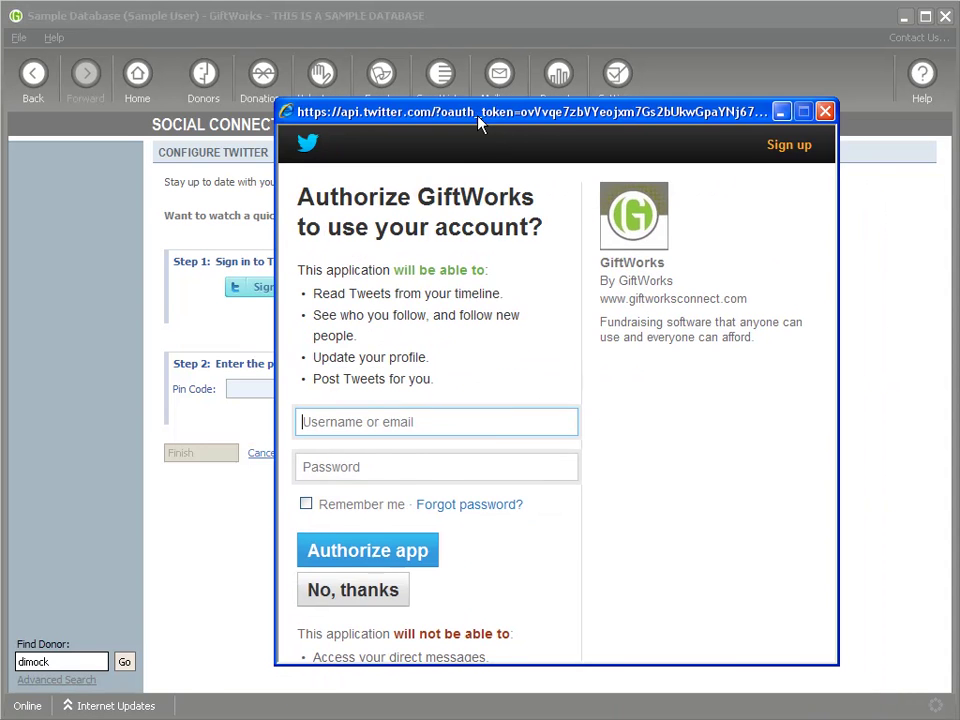
pyautogui.write('giftworks')
pyautogui.click(400, 460)
pyautogui.write('••')
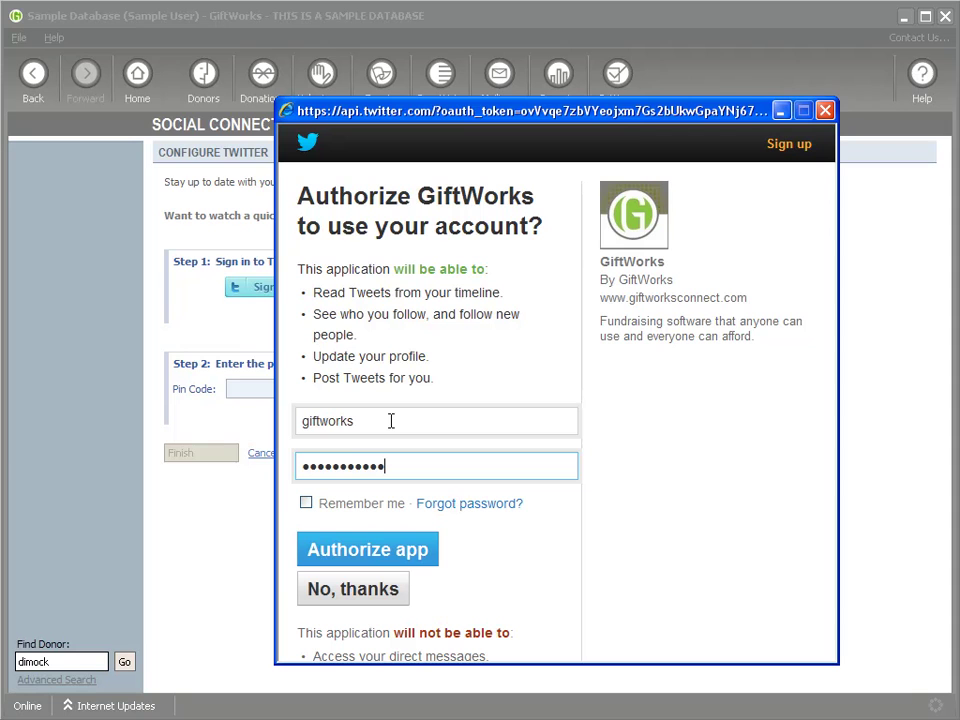
pyautogui.hotkey('ctrl', 'a')
pyautogui.write('•')
pyautogui.click(388, 556)
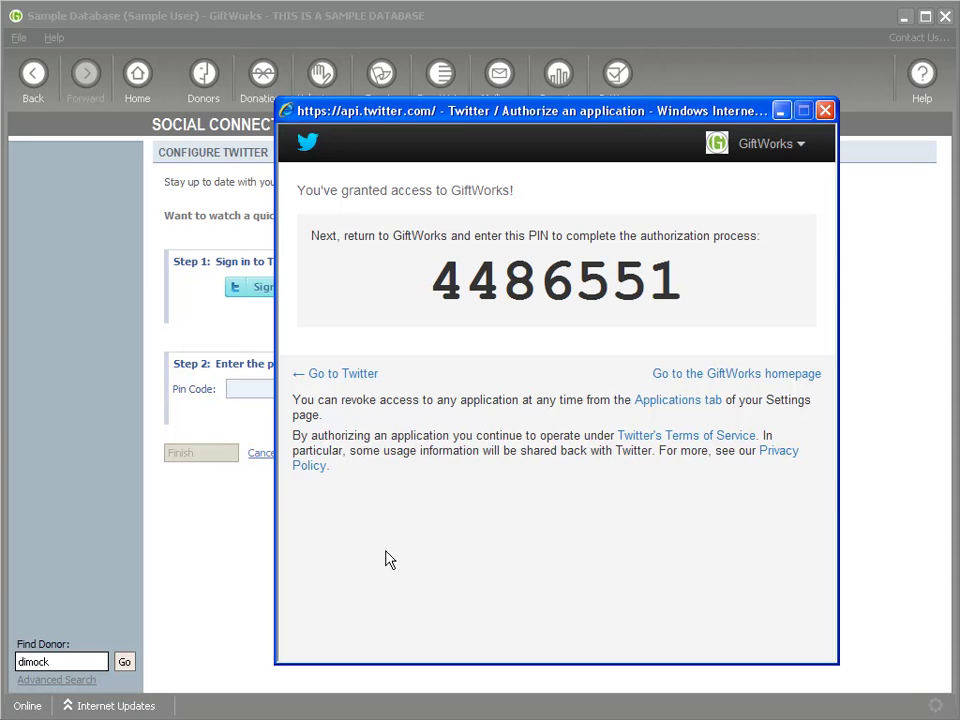
# Copy the Twitter PIN into the Pin Code field and confirm the connection
pyautogui.doubleClick(529, 285)
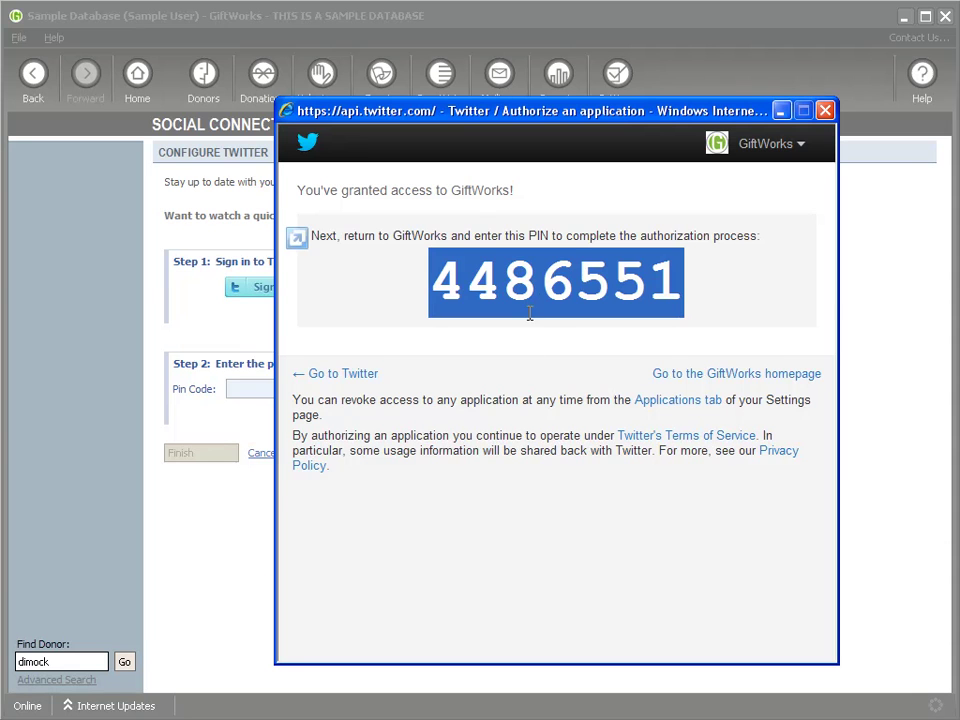
pyautogui.moveTo(440, 283); pyautogui.dragTo(684, 283)
pyautogui.rightClick(613, 285)
pyautogui.click(648, 312)
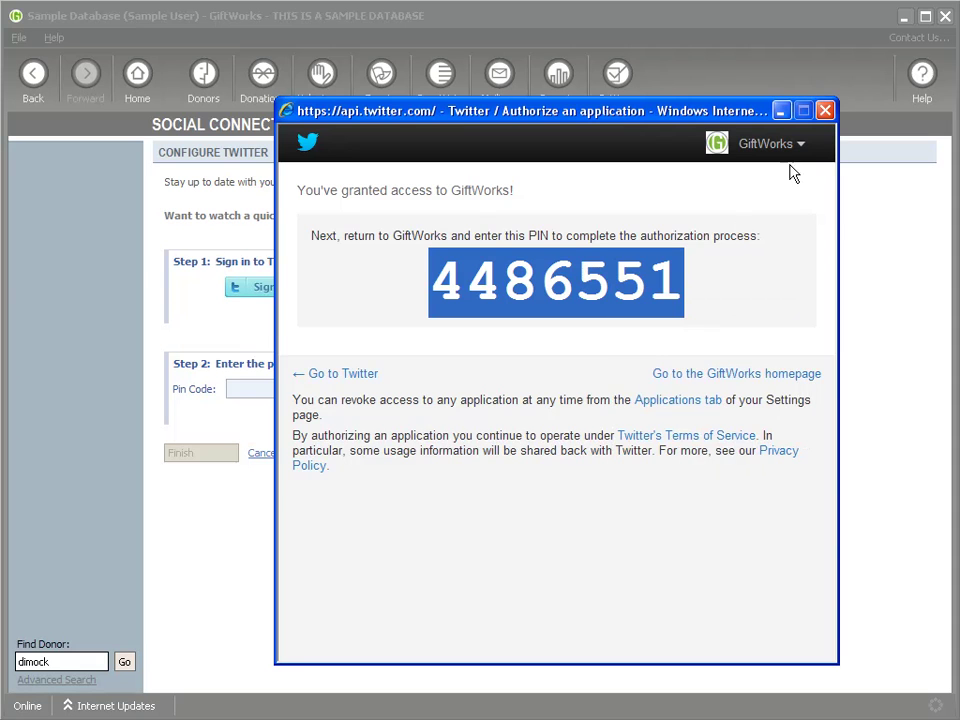
pyautogui.click(824, 110)
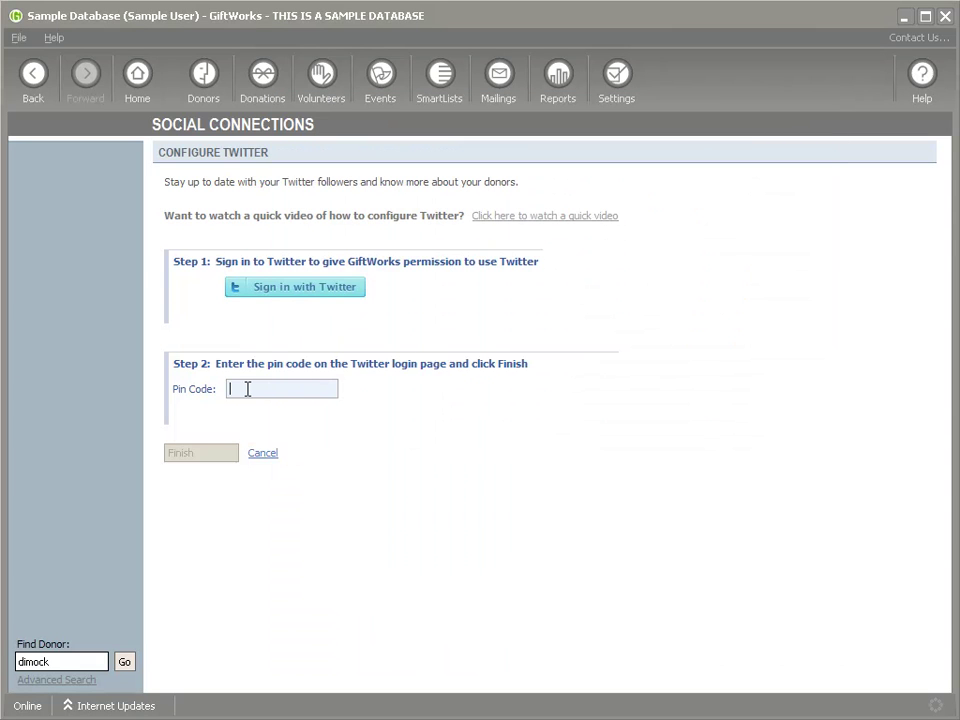
pyautogui.rightClick(247, 389)
pyautogui.click(296, 456)
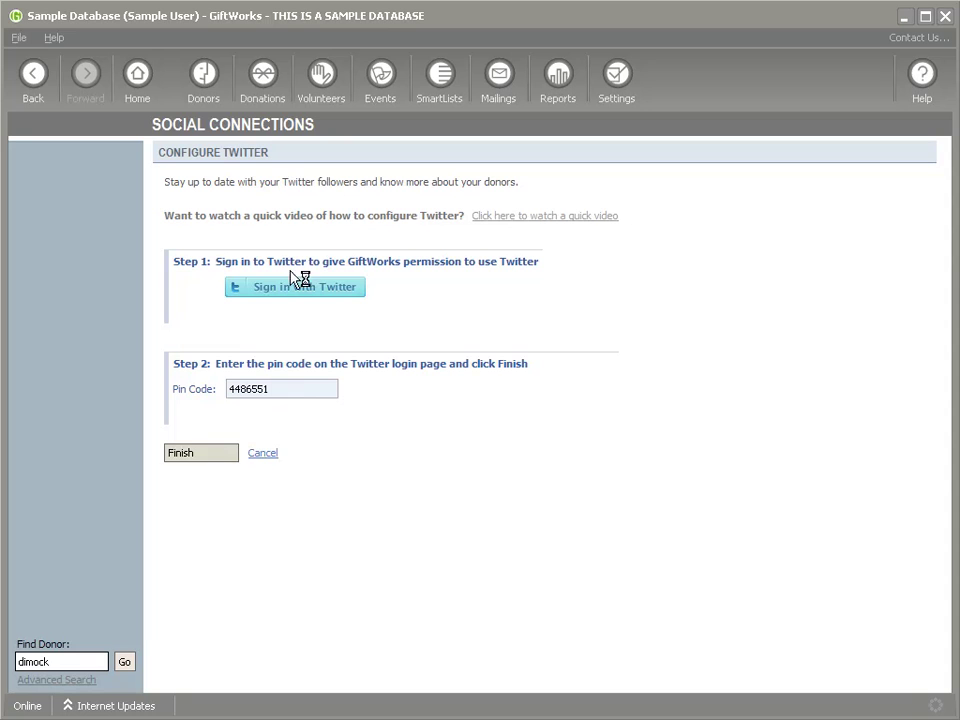
pyautogui.click(203, 453)
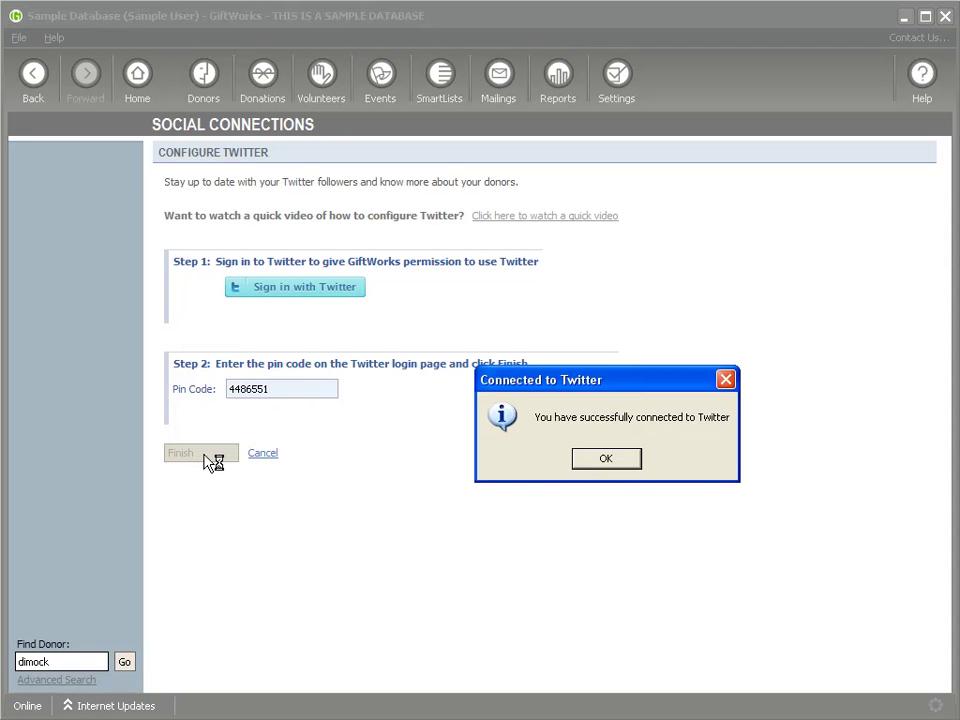
pyautogui.click(614, 466)
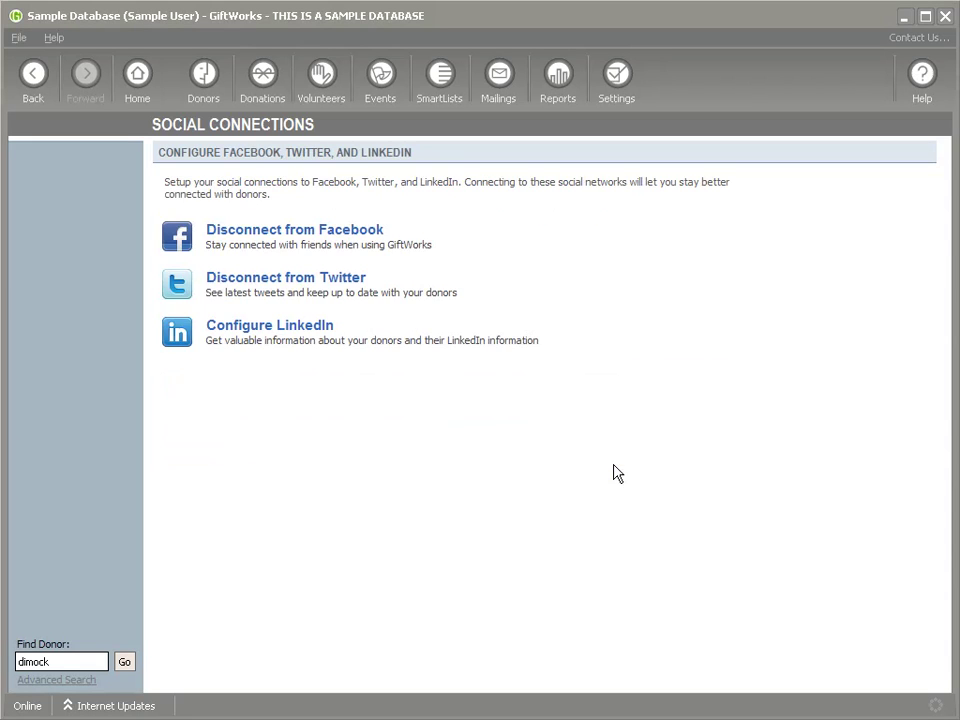
# Sign in to LinkedIn from Configure LinkedIn and allow GiftWorks access
pyautogui.click(278, 331)
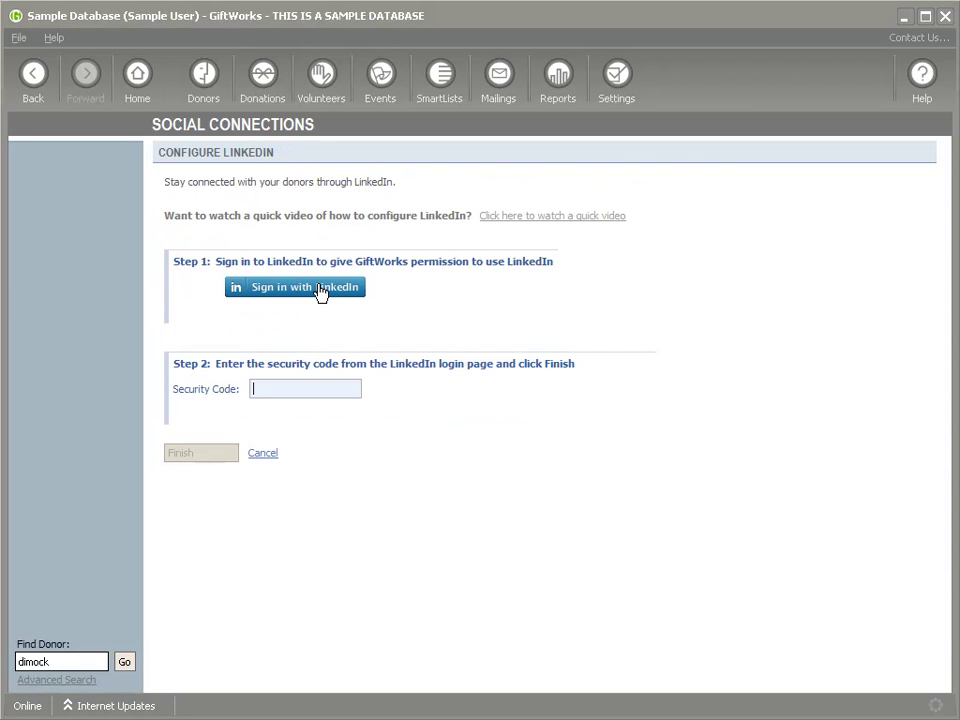
pyautogui.click(320, 291)
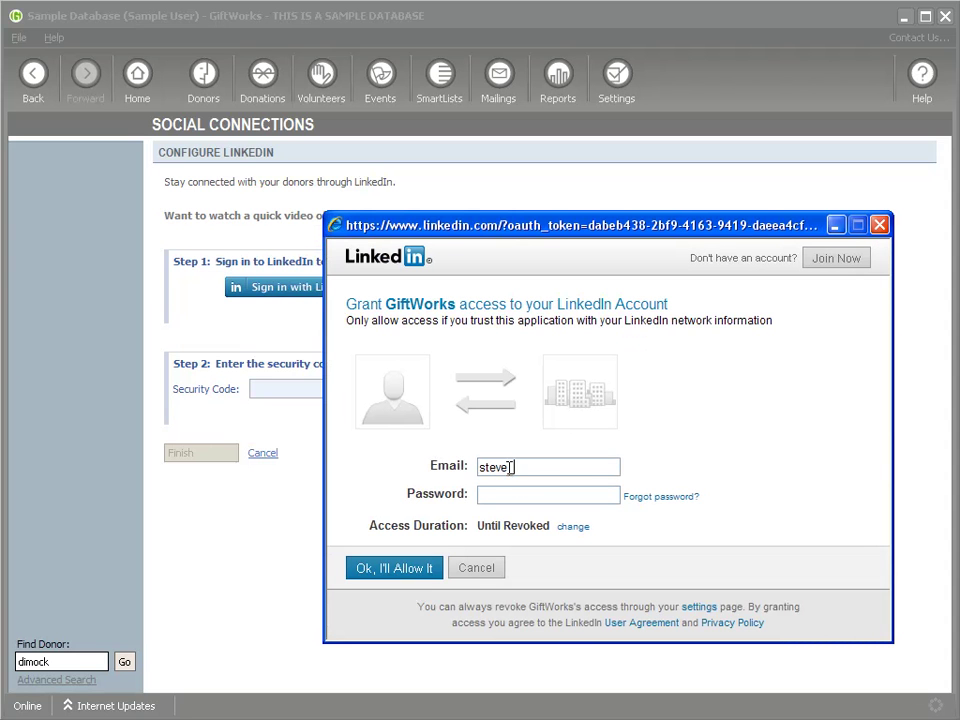
pyautogui.write('hotmail.com')
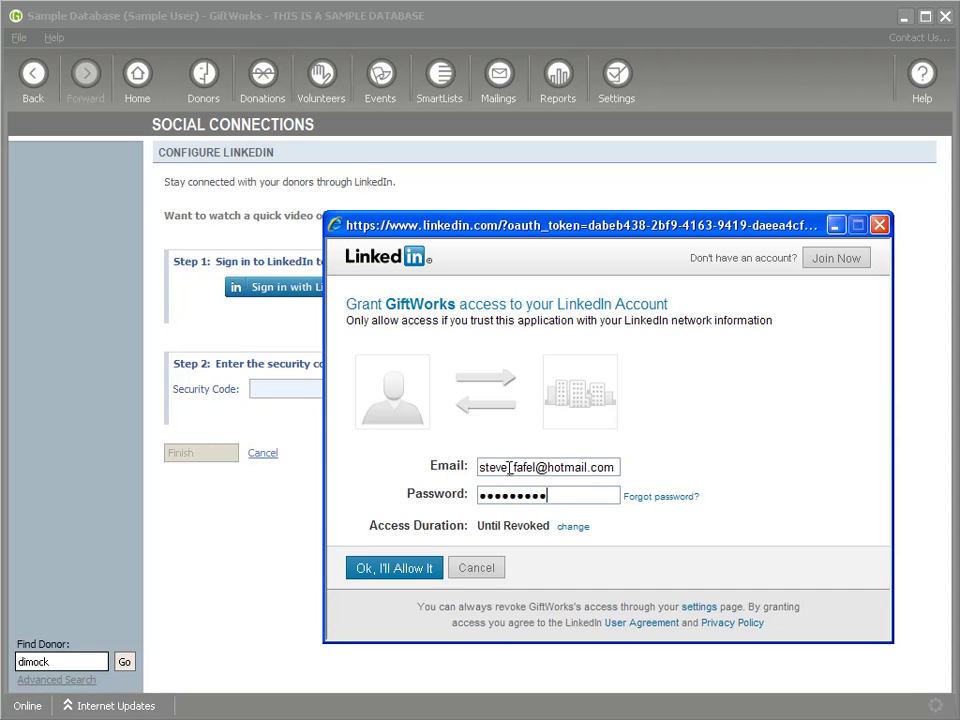
pyautogui.click(402, 571)
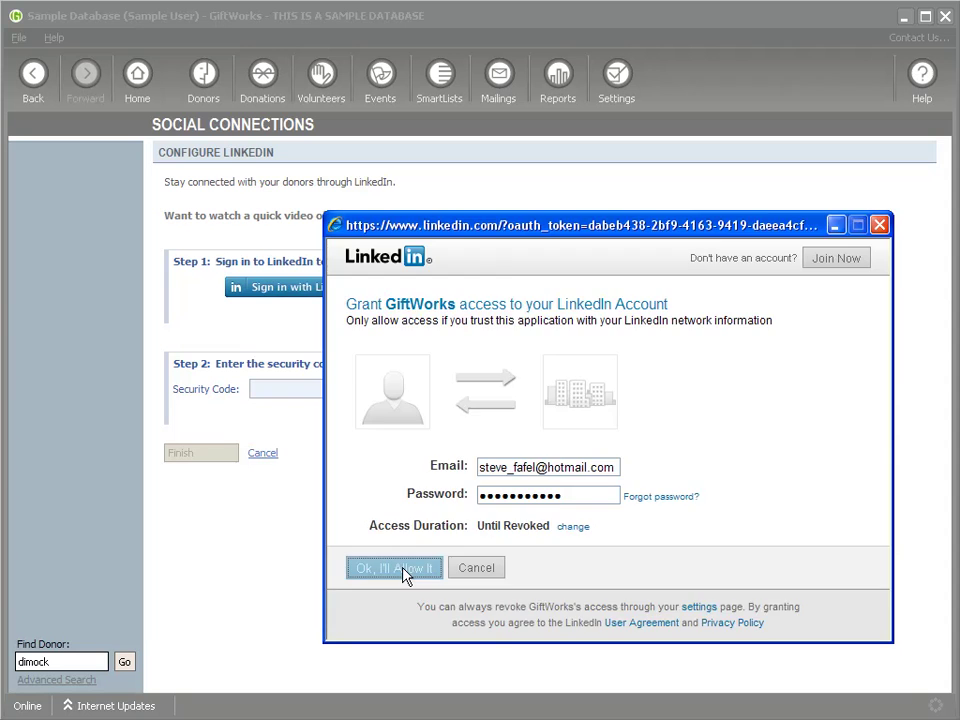
# Copy the LinkedIn security code into the Security Code field and confirm the connection
pyautogui.doubleClick(401, 449)
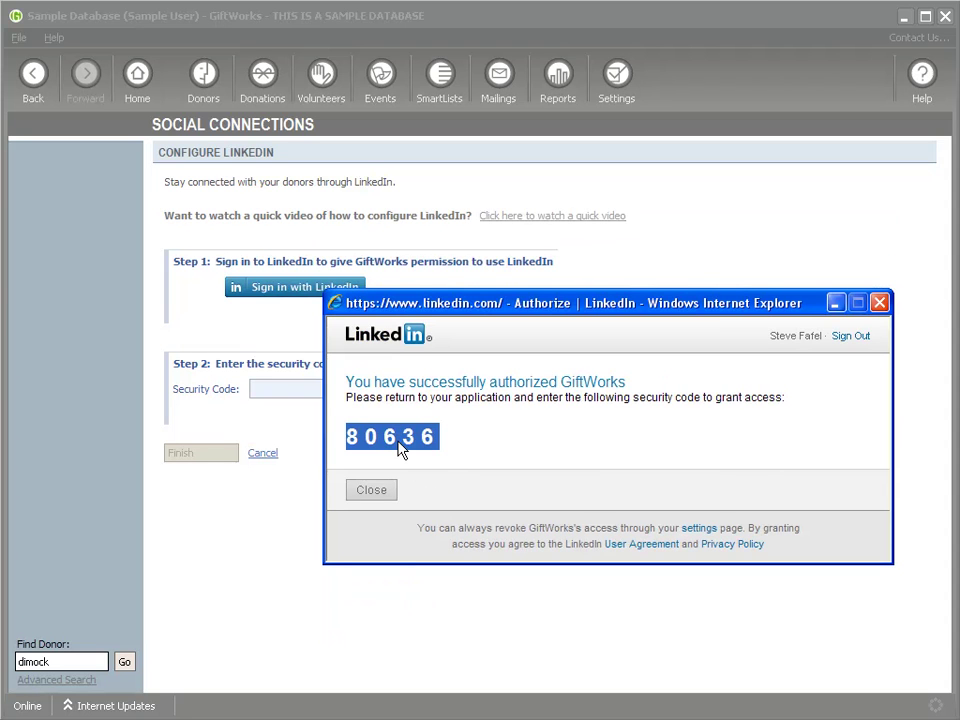
pyautogui.click(879, 302)
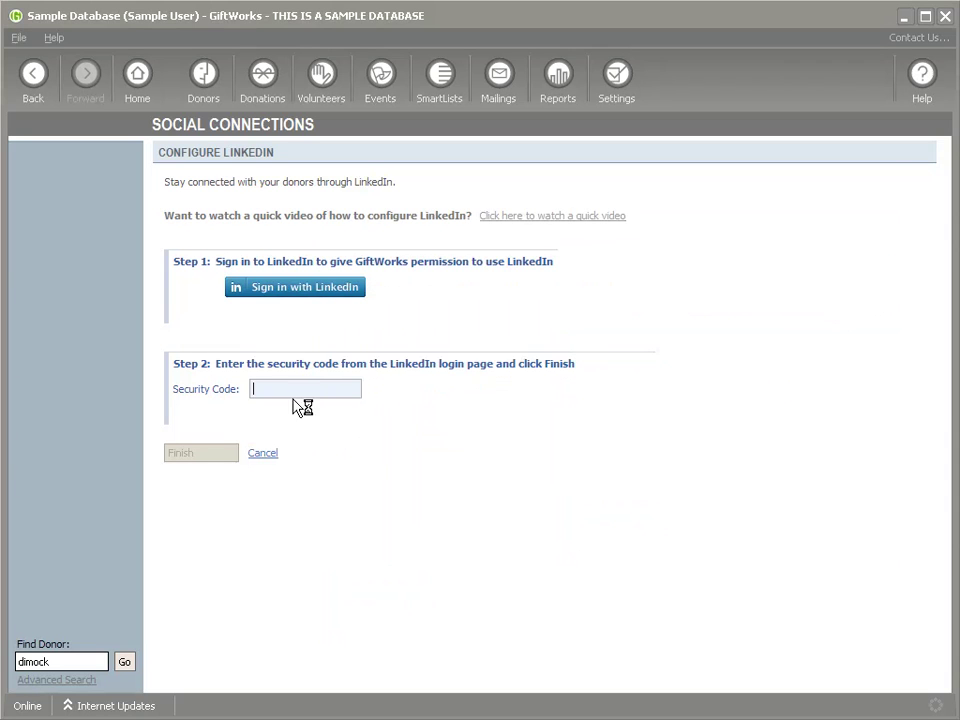
pyautogui.rightClick(285, 390)
pyautogui.click(315, 456)
pyautogui.click(190, 458)
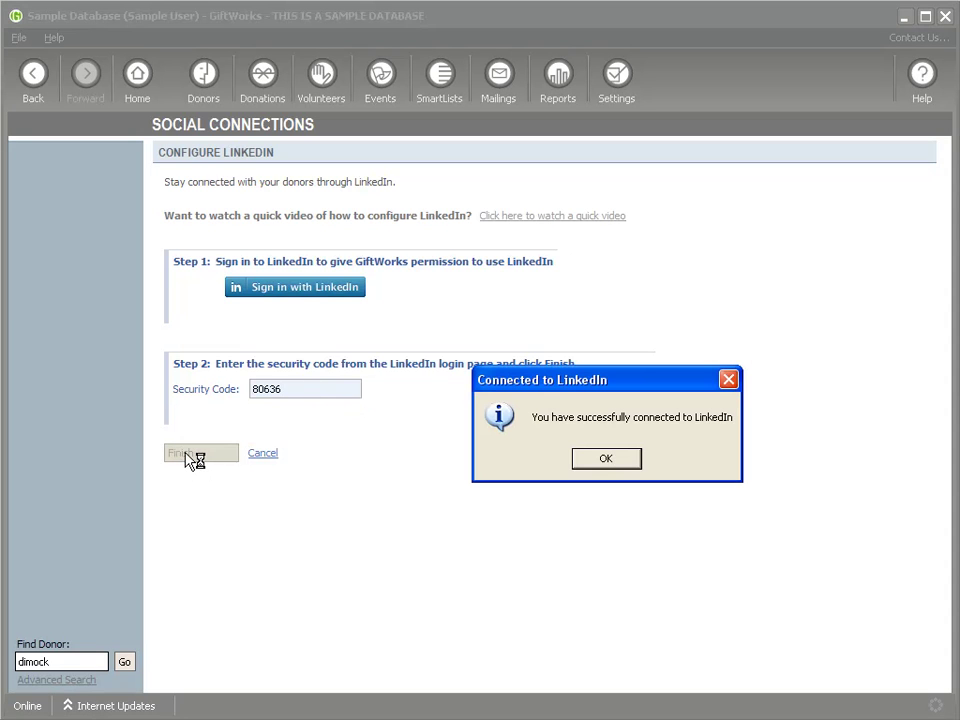
pyautogui.click(605, 462)
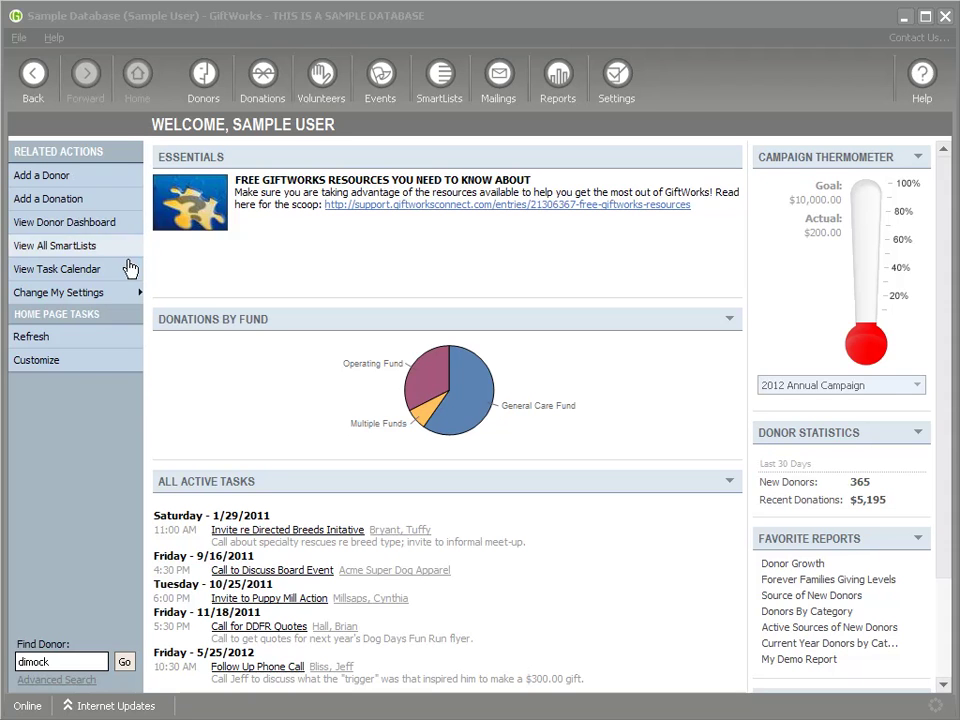
# In Customize Home Page, enable Social News Feed and move it up twice to the top
pyautogui.click(45, 360)
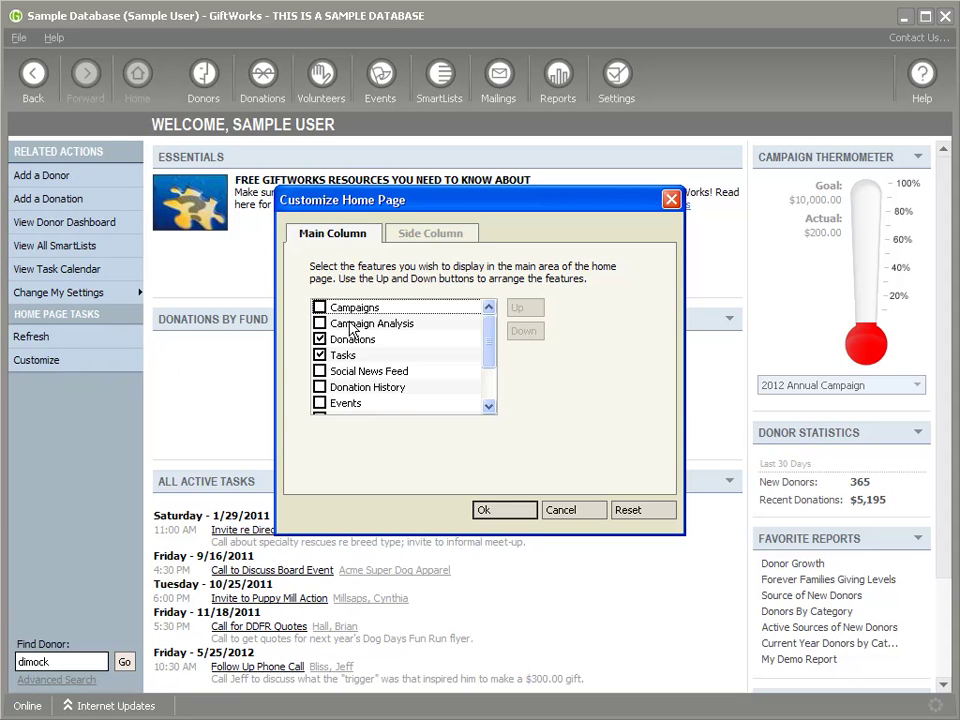
pyautogui.click(336, 375)
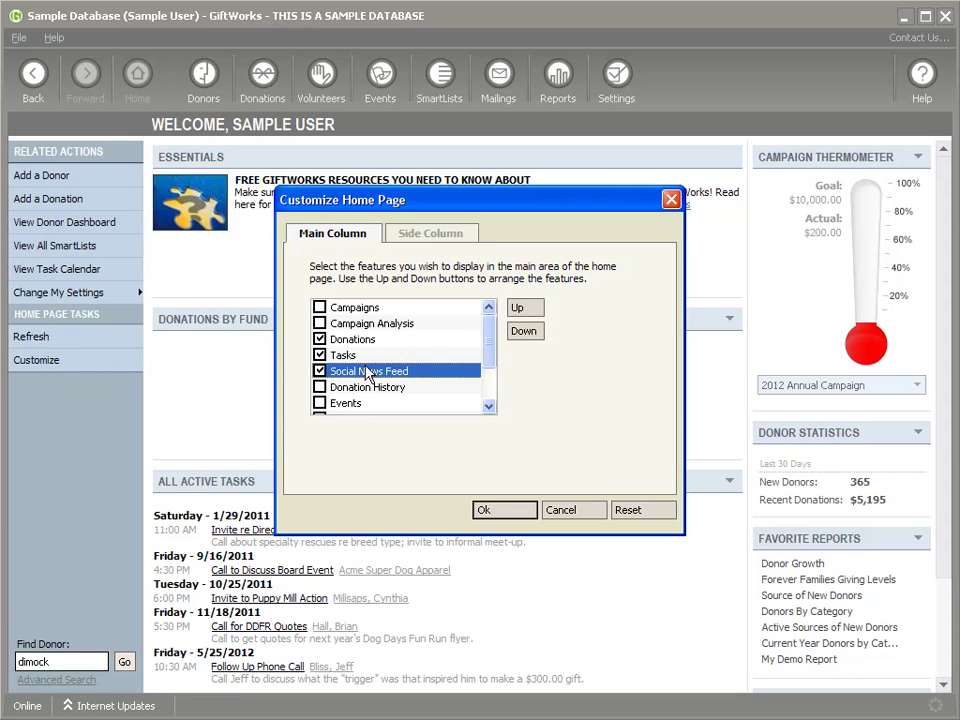
pyautogui.click(517, 307)
pyautogui.click(517, 307)
pyautogui.click(517, 307)
pyautogui.click(517, 307)
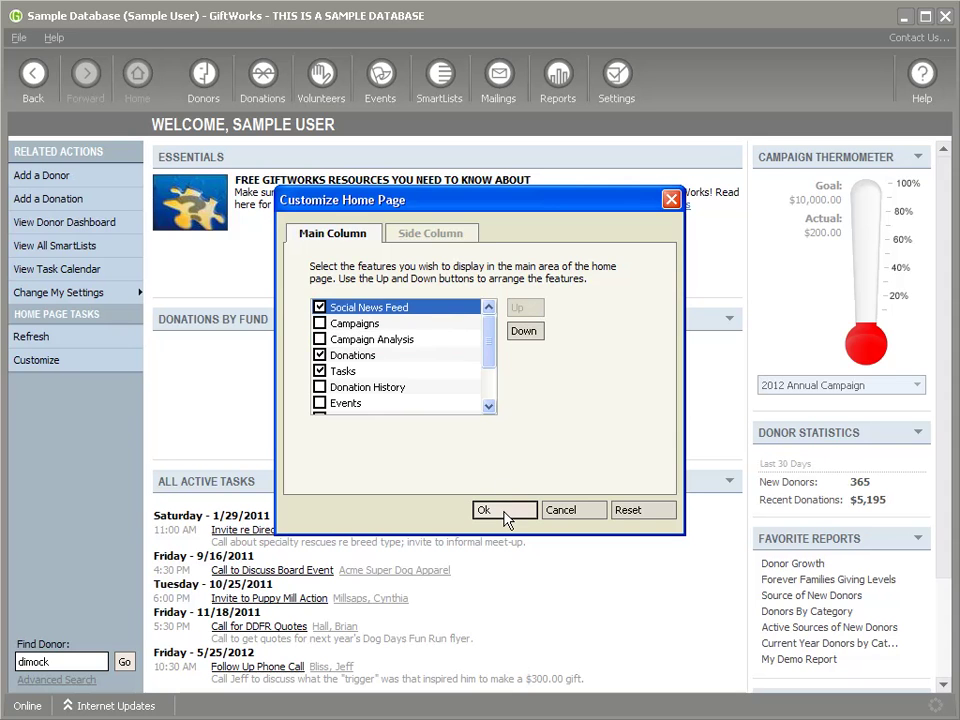
pyautogui.click(507, 513)
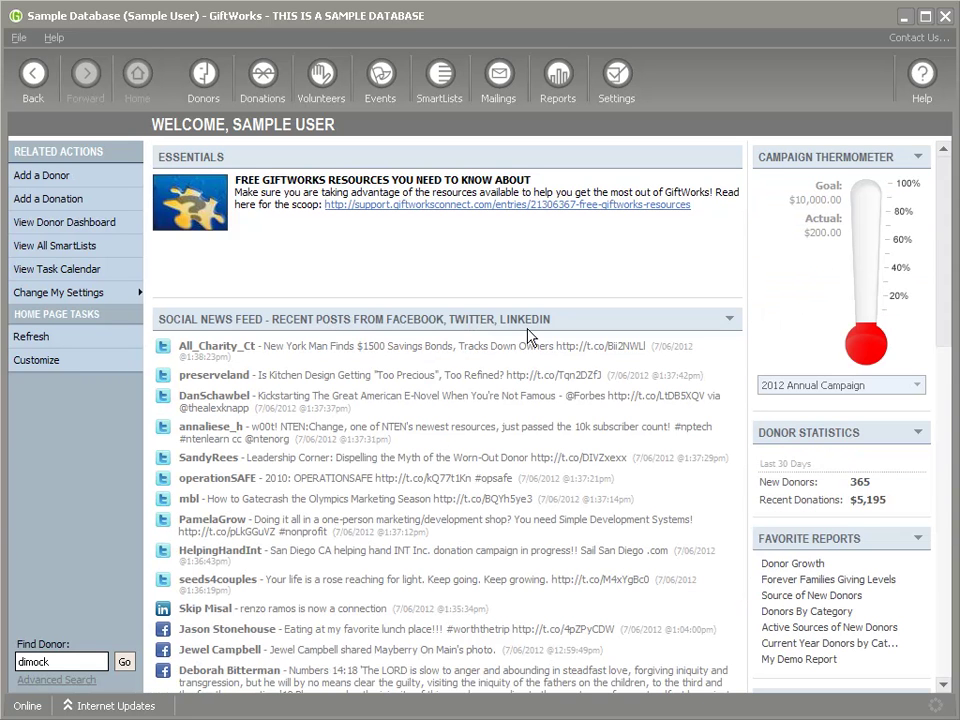
pyautogui.scroll(-1, 505, 385)
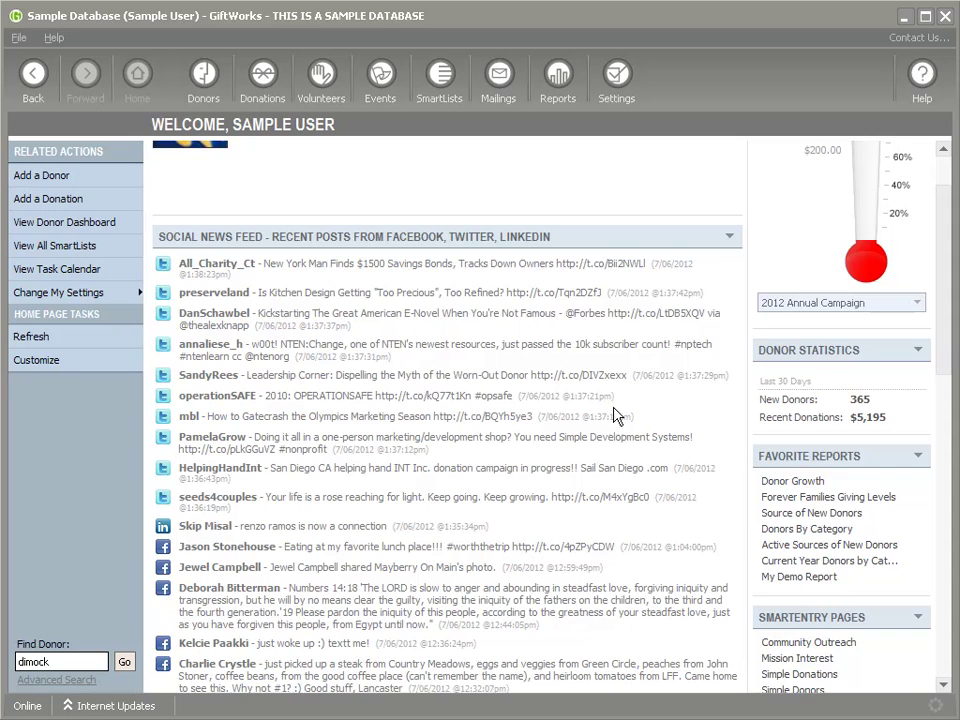
pyautogui.scroll(-3, 328, 516)
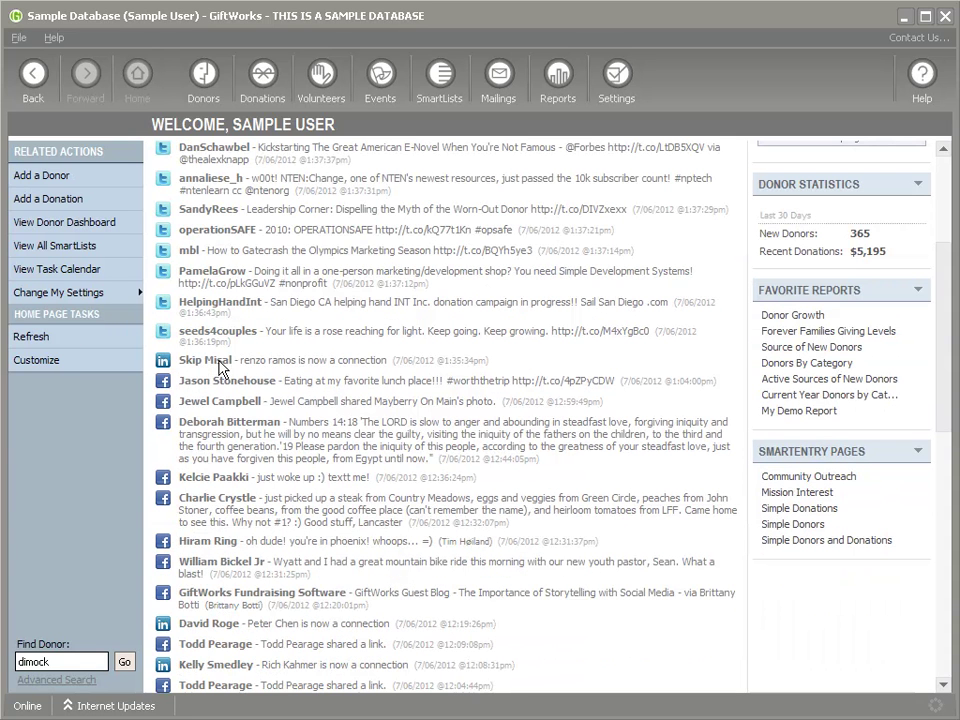
pyautogui.scroll(-3, 305, 520)
pyautogui.scroll(-5, 295, 515)
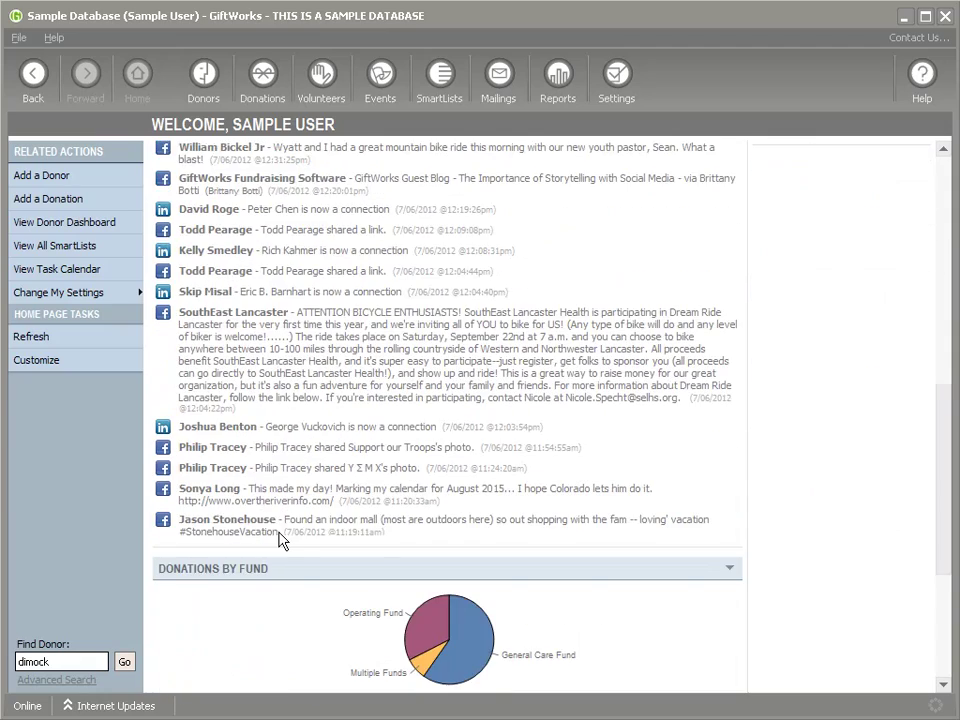
pyautogui.scroll(6, 281, 538)
pyautogui.scroll(2, 321, 410)
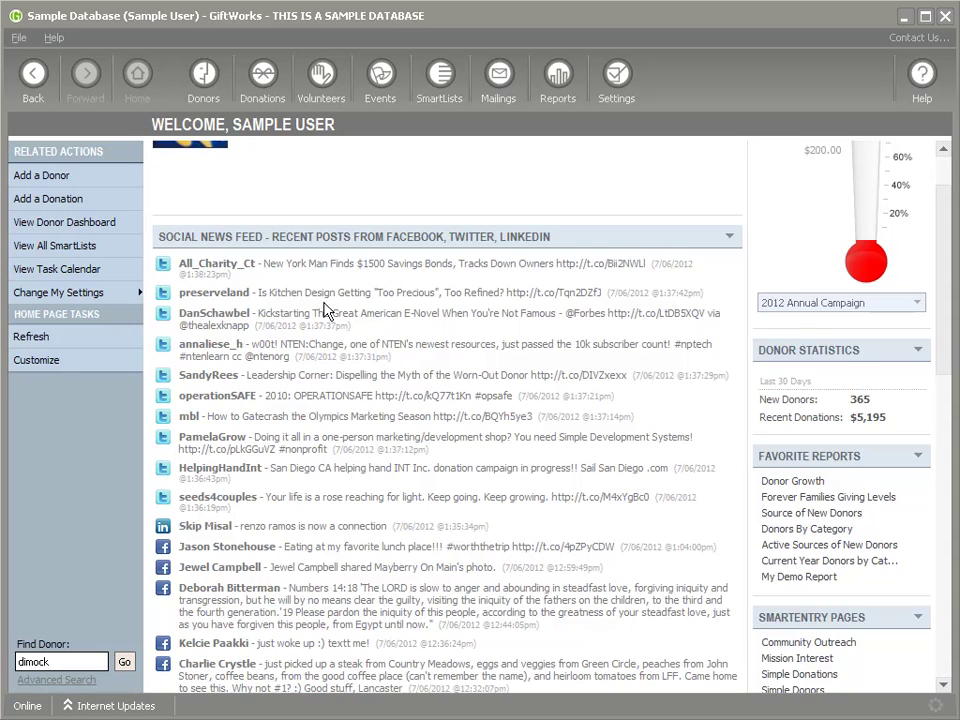
pyautogui.scroll(2, 380, 355)
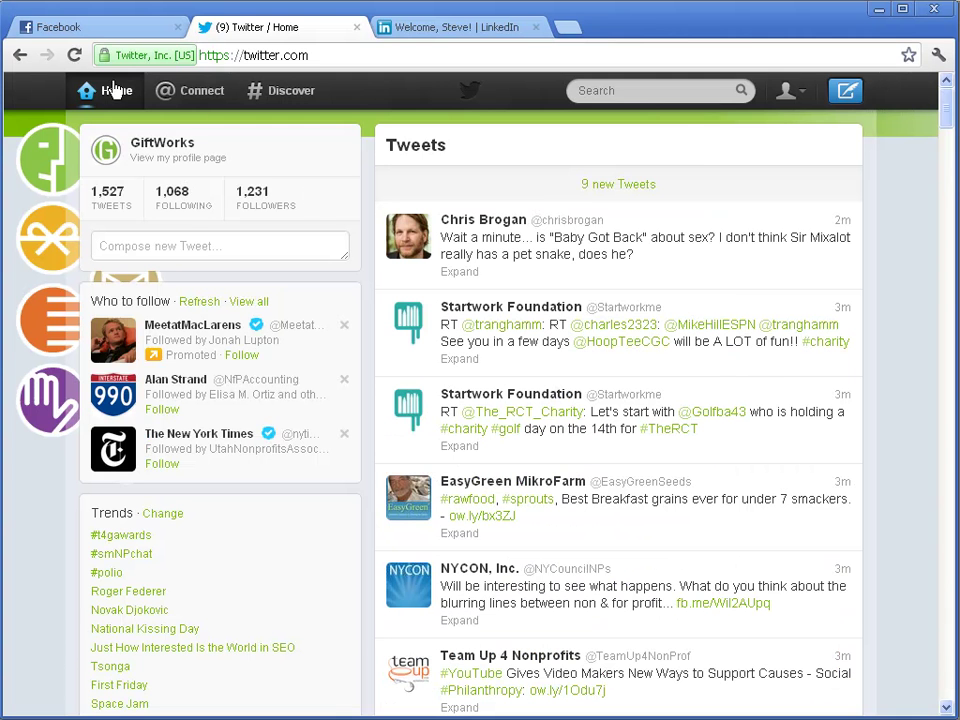
pyautogui.click(97, 38)
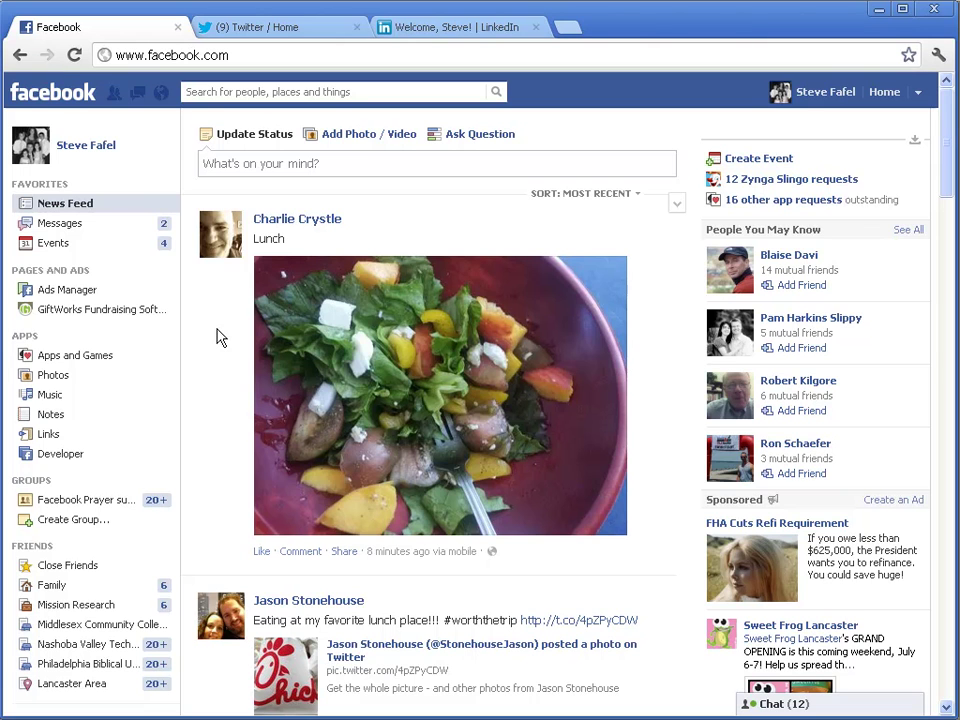
# Refresh the Facebook News Feed, browse the latest posts, then go to the Twitter home timeline
pyautogui.click(68, 206)
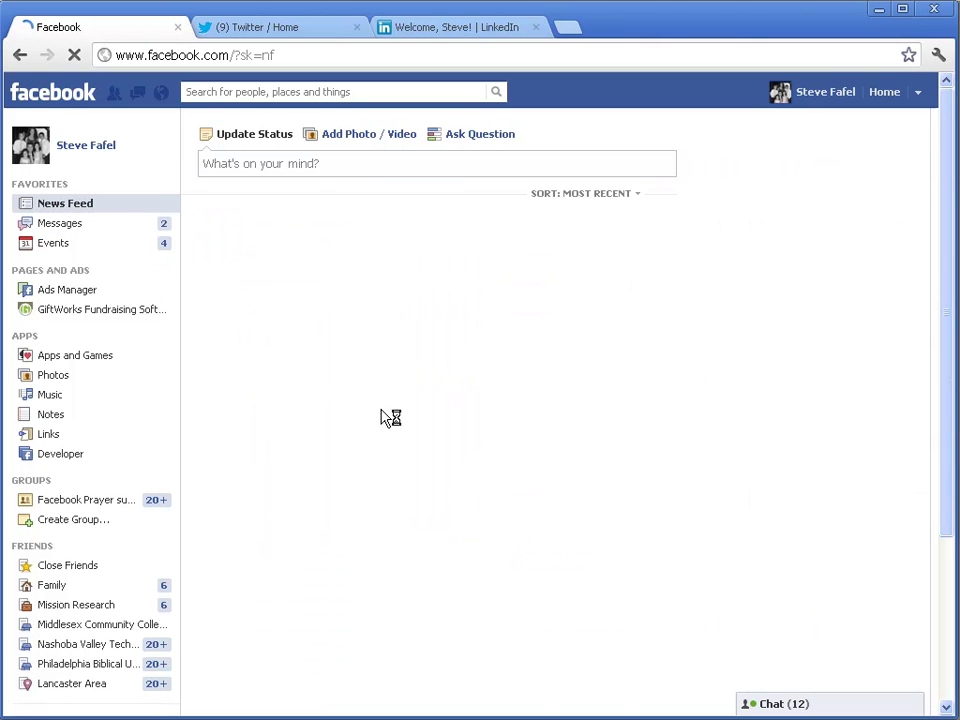
pyautogui.scroll(-4, 388, 568)
pyautogui.scroll(4, 386, 568)
pyautogui.scroll(-4, 386, 568)
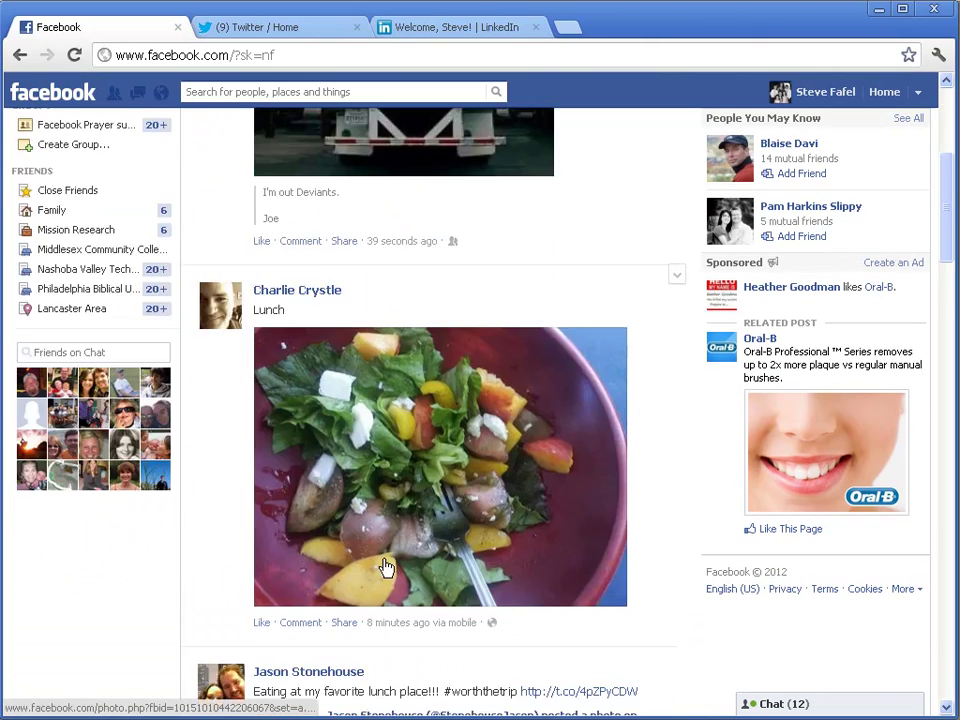
pyautogui.scroll(-3, 386, 568)
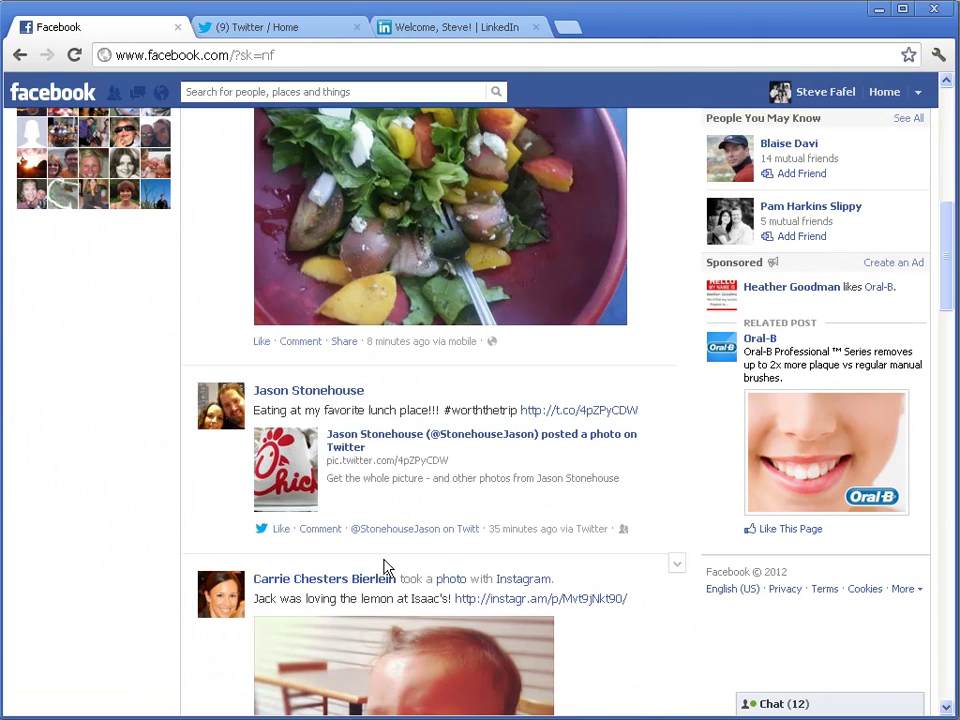
pyautogui.click(262, 27)
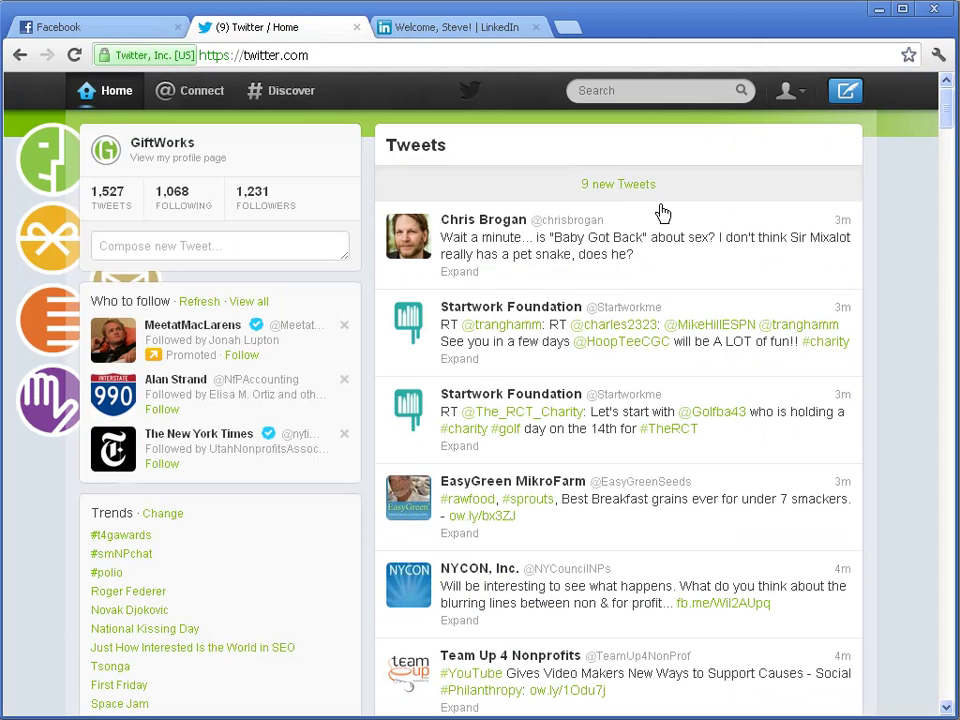
# Load the 9 new tweets on Twitter and the more recent LinkedIn updates
pyautogui.click(634, 187)
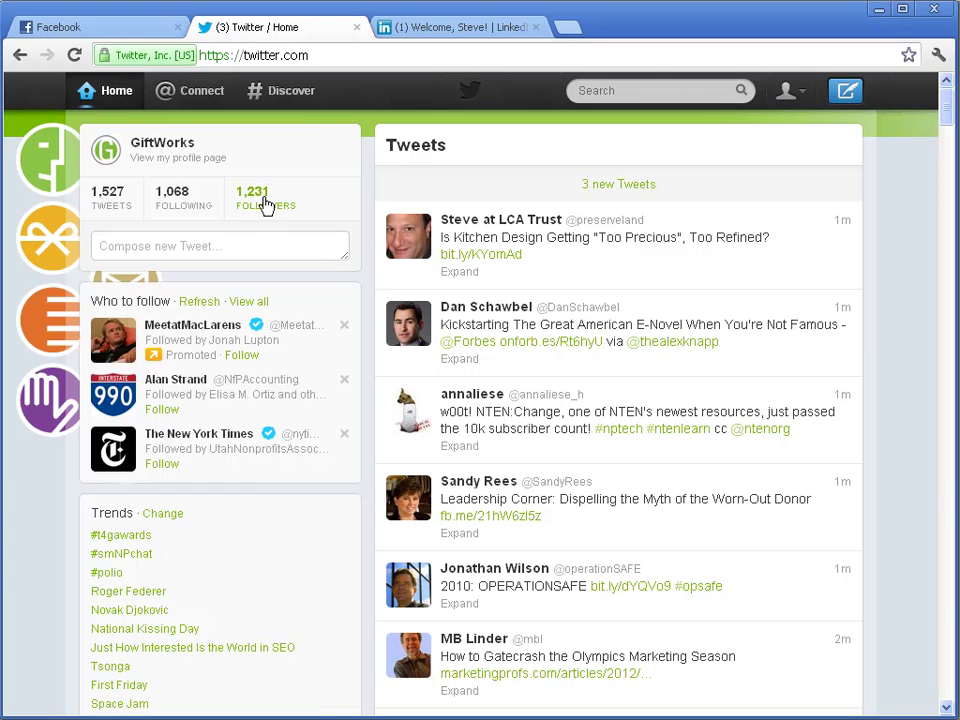
pyautogui.click(444, 30)
pyautogui.scroll(-4, 304, 321)
pyautogui.click(320, 331)
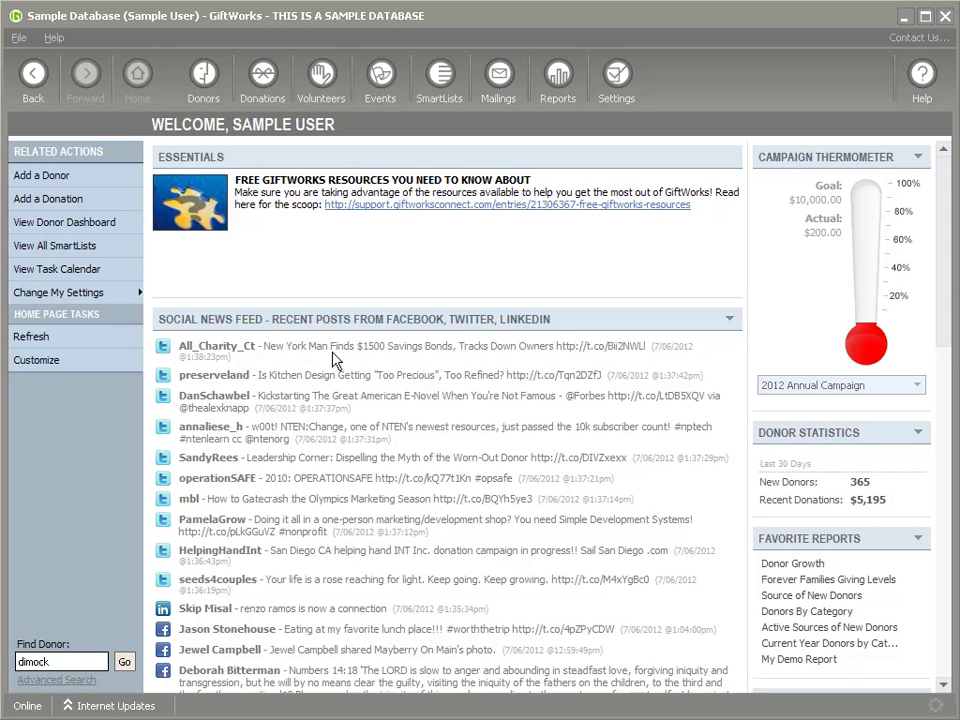
pyautogui.scroll(-3, 343, 372)
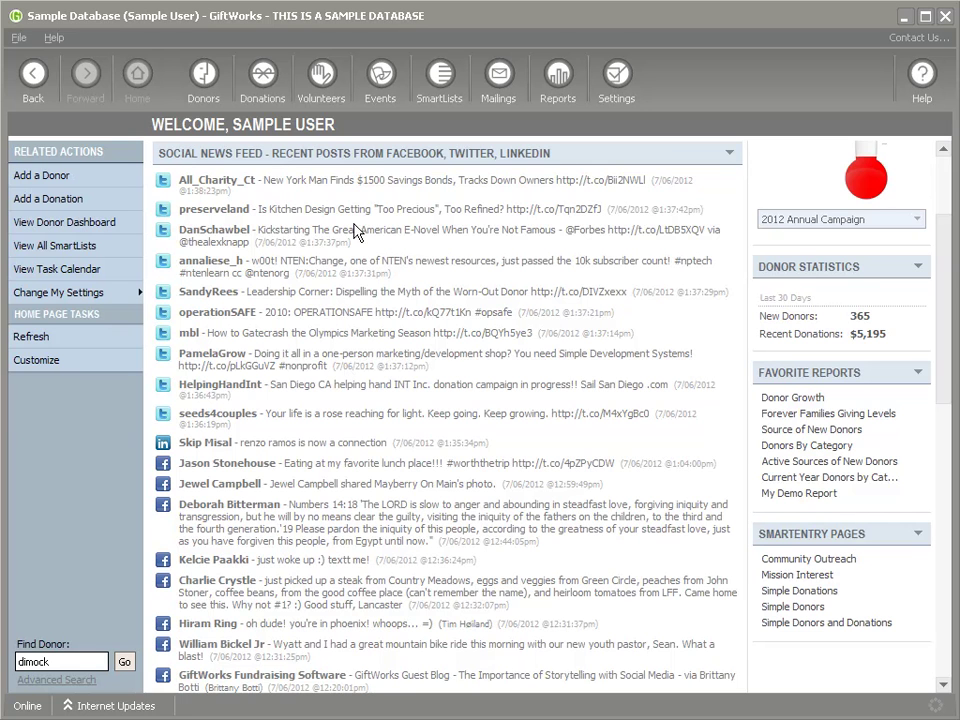
pyautogui.scroll(3, 312, 410)
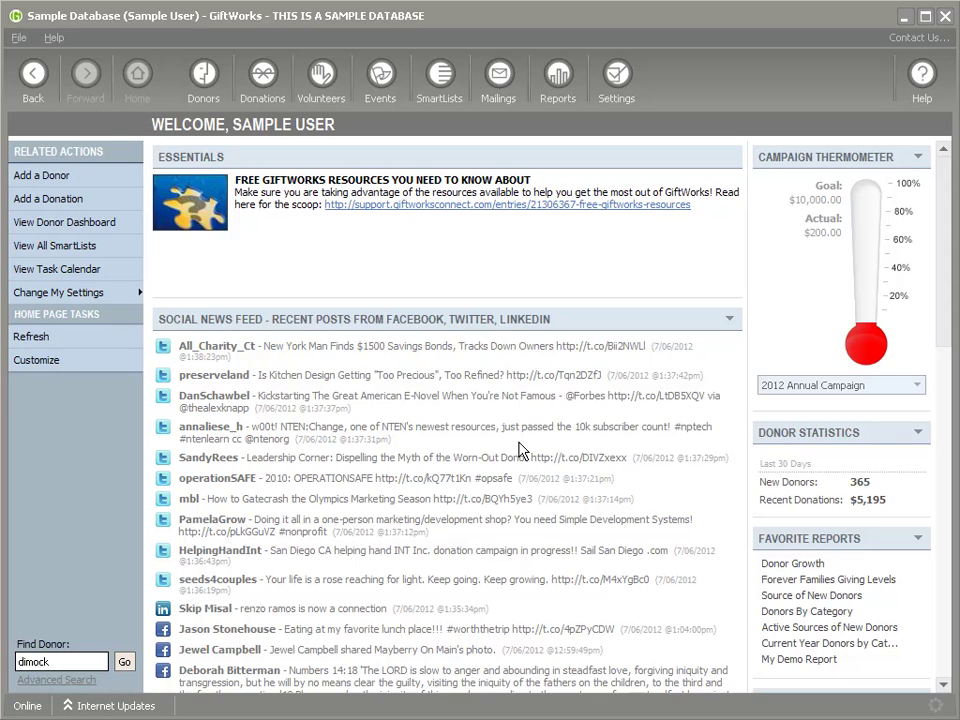
# Turn off Twitter and Facebook sources and turn on GiftWorks Fundraising Software in the Social News Feed
pyautogui.click(728, 319)
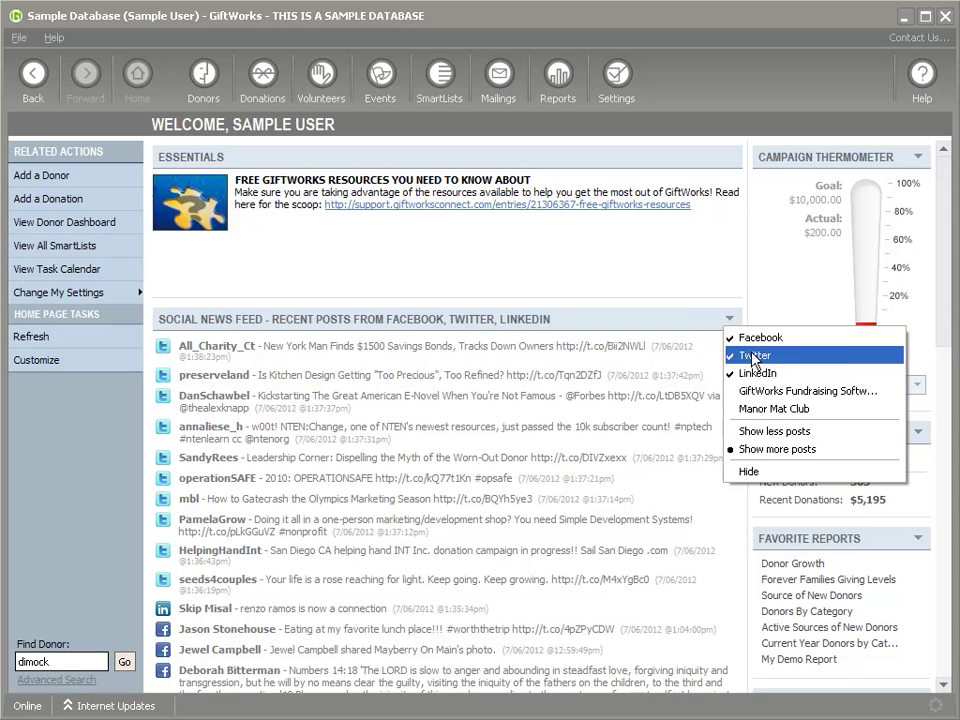
pyautogui.click(750, 356)
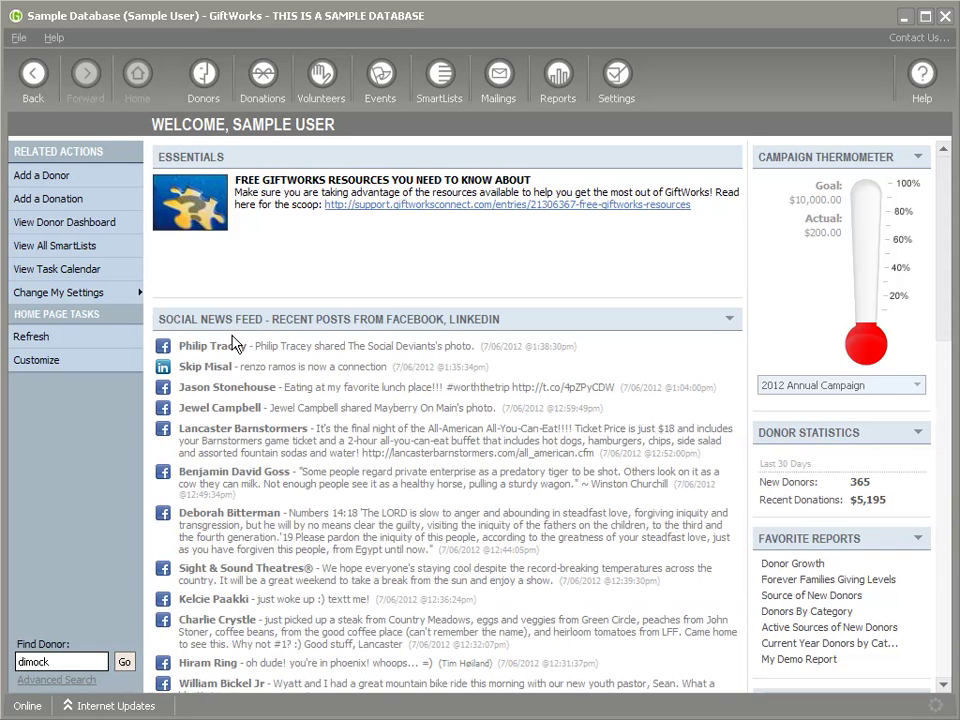
pyautogui.click(729, 319)
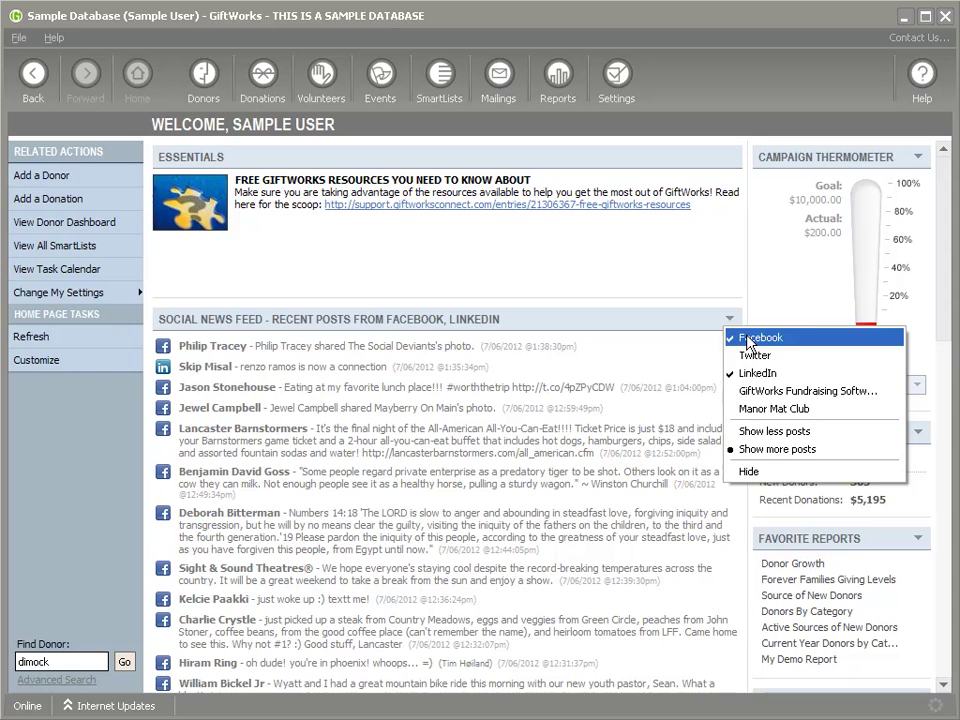
pyautogui.click(746, 338)
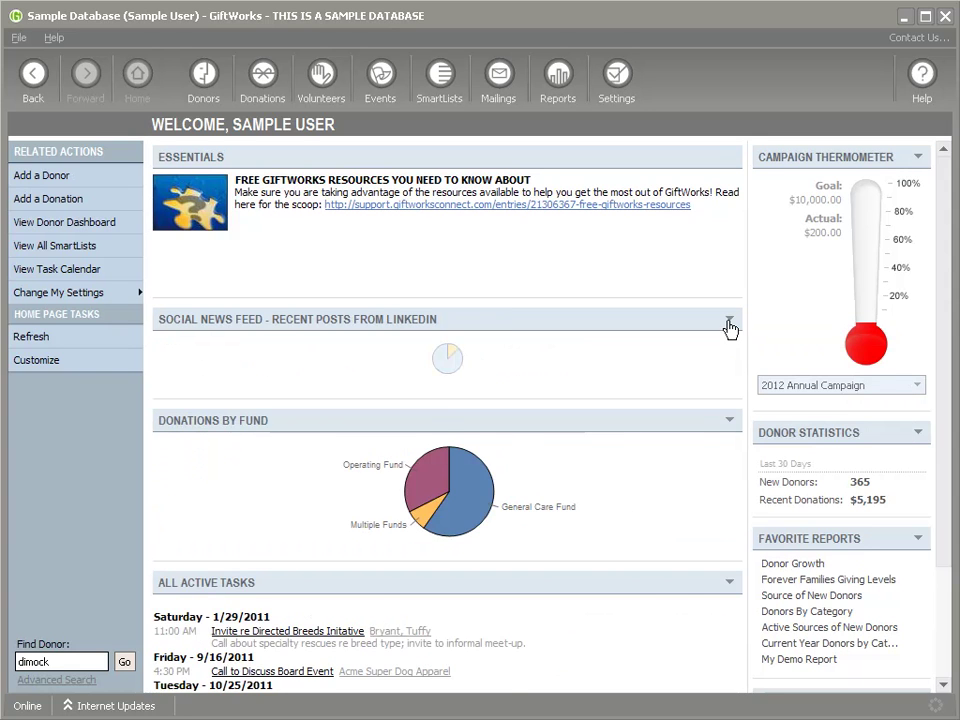
pyautogui.click(729, 322)
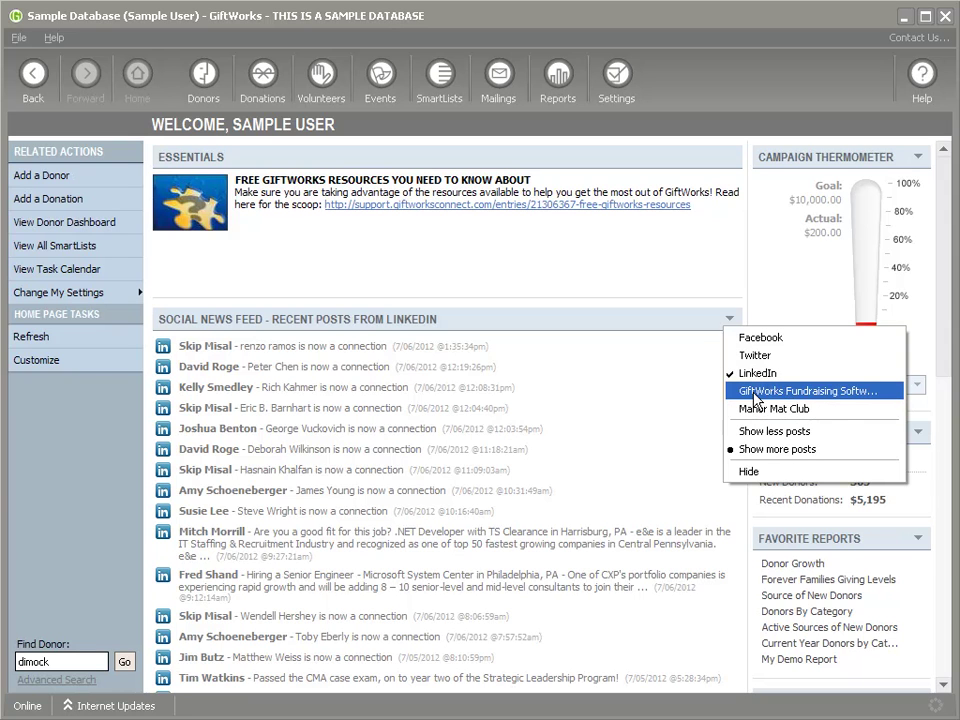
pyautogui.click(842, 390)
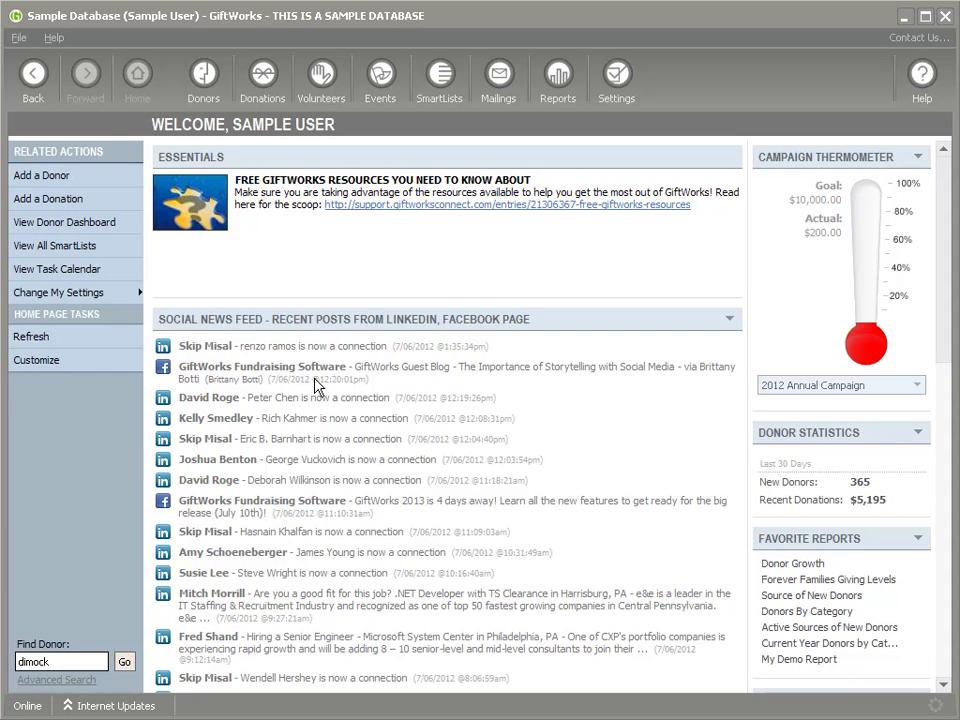
# Replace LinkedIn with Twitter among the Social News Feed sources
pyautogui.scroll(-3, 364, 471)
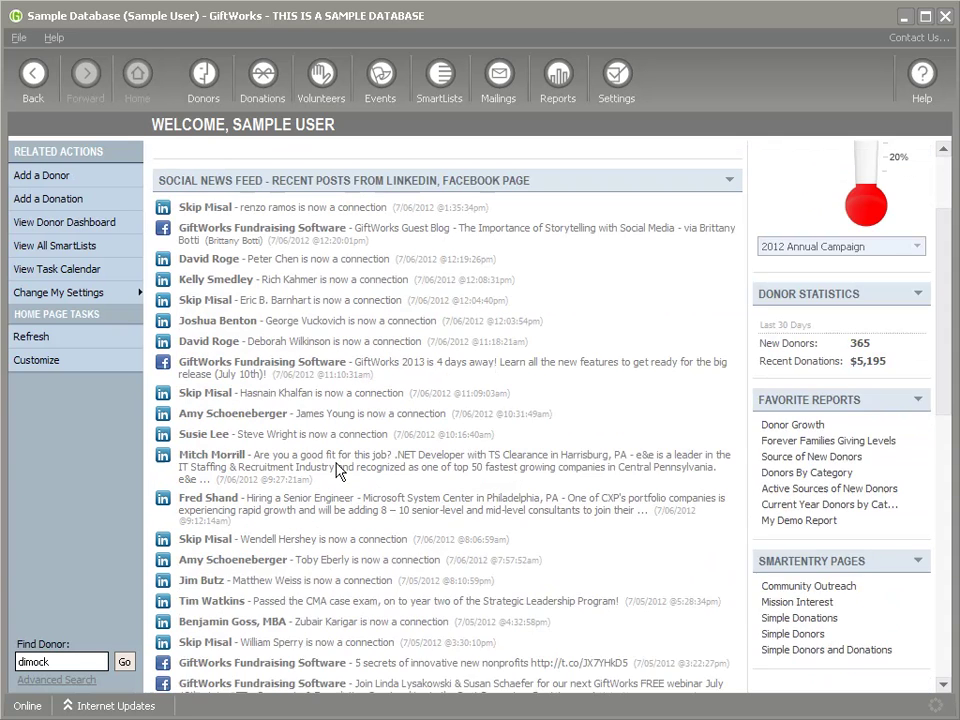
pyautogui.scroll(3, 336, 471)
pyautogui.click(730, 321)
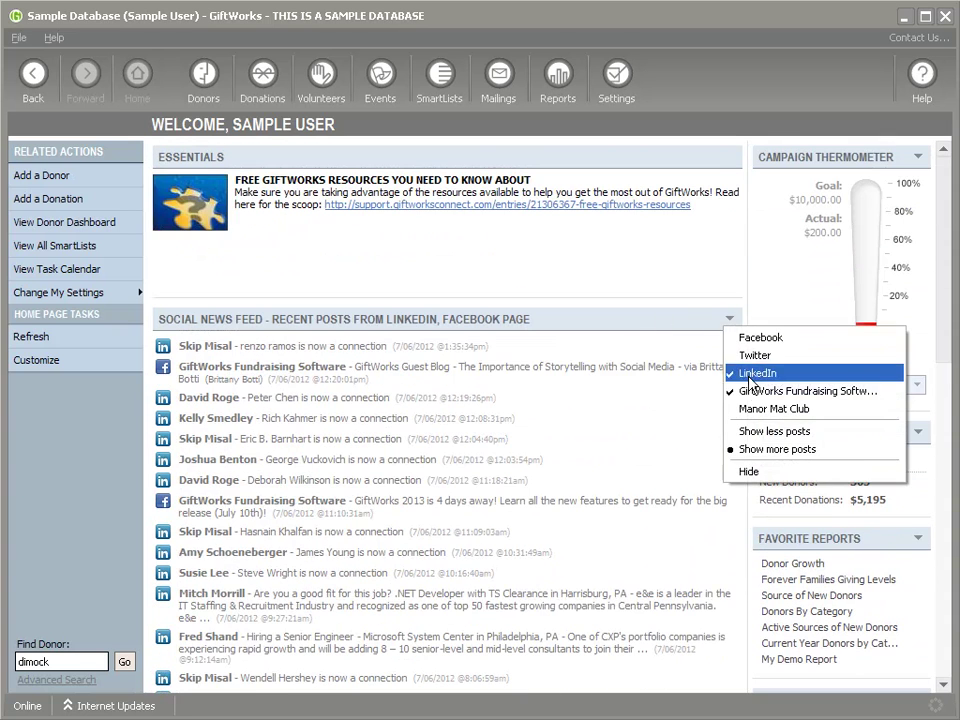
pyautogui.click(750, 375)
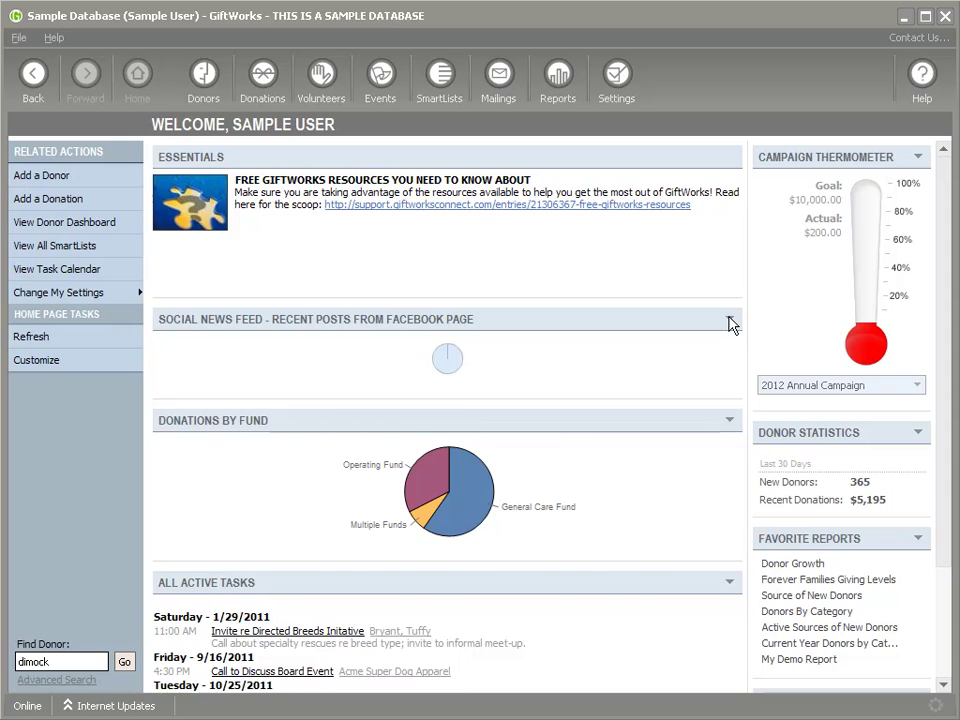
pyautogui.click(730, 321)
pyautogui.click(752, 359)
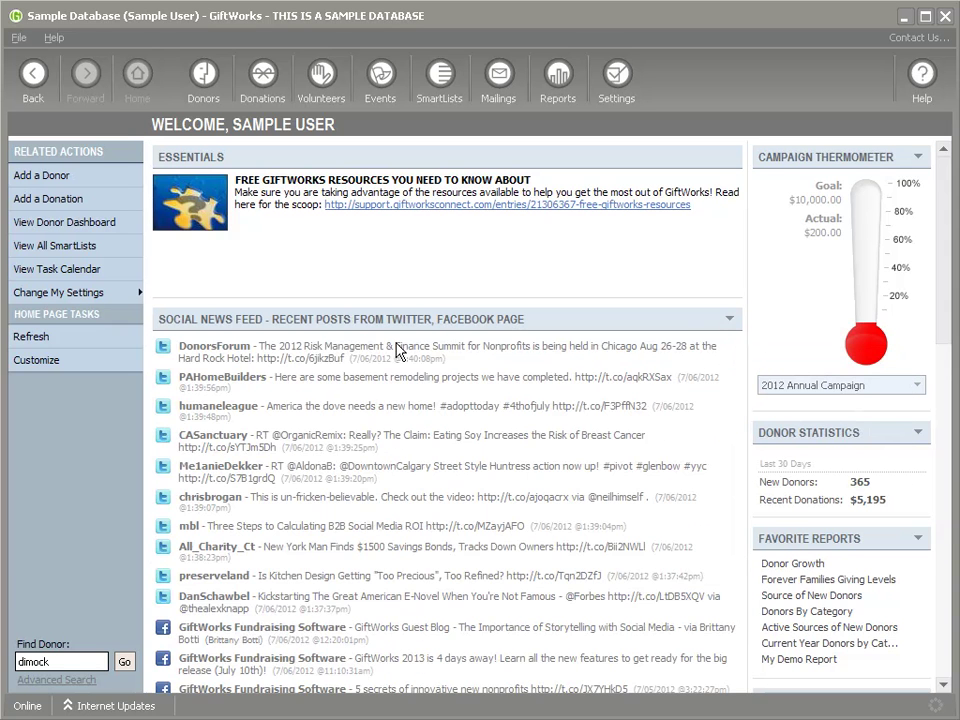
# Scroll through the feed to review the Twitter and GiftWorks Fundraising Software posts
pyautogui.scroll(-5, 416, 375)
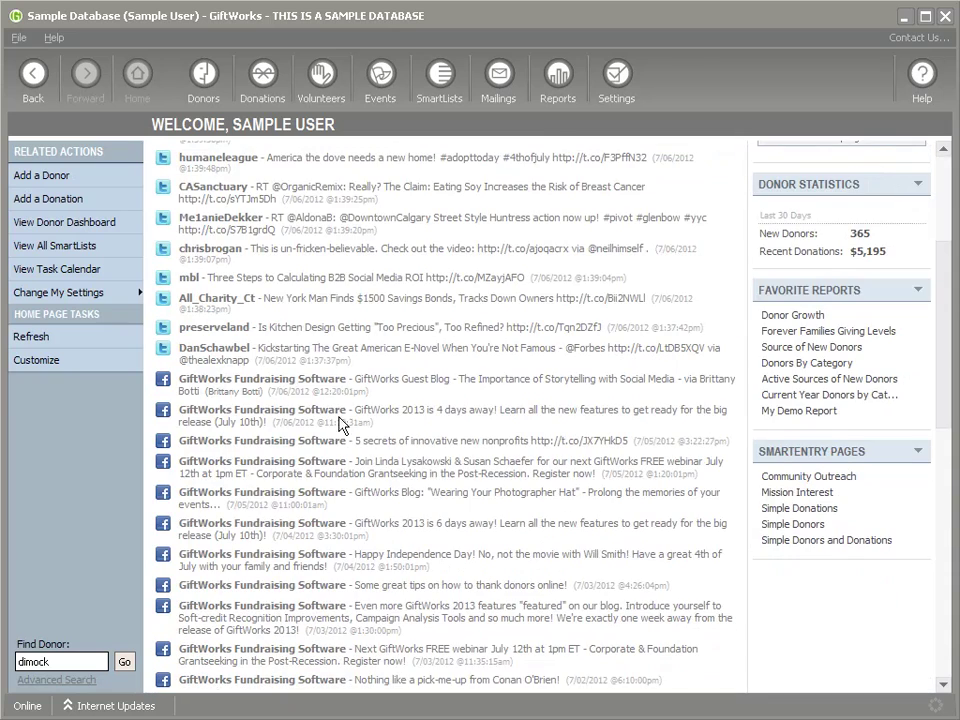
pyautogui.scroll(-3, 285, 480)
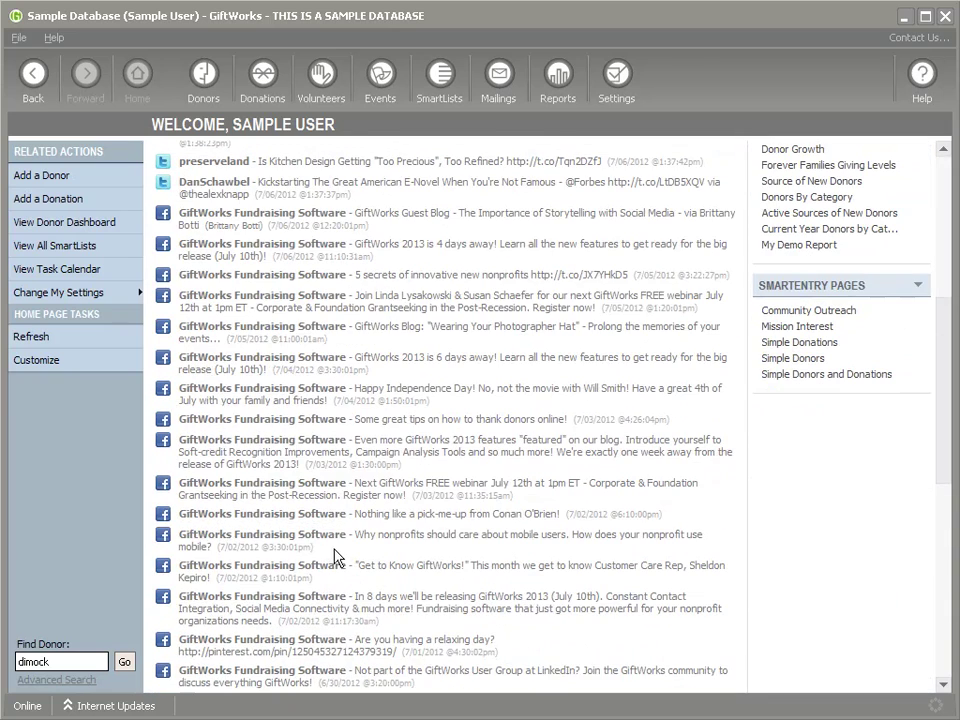
pyautogui.scroll(-5, 325, 480)
pyautogui.scroll(7, 448, 444)
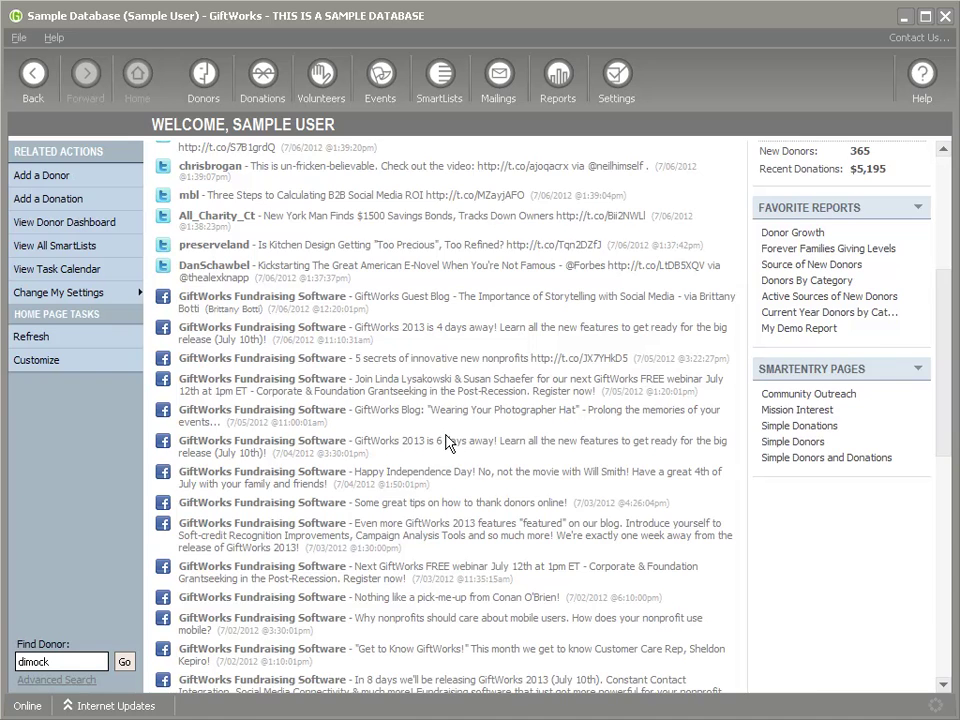
pyautogui.scroll(5, 448, 444)
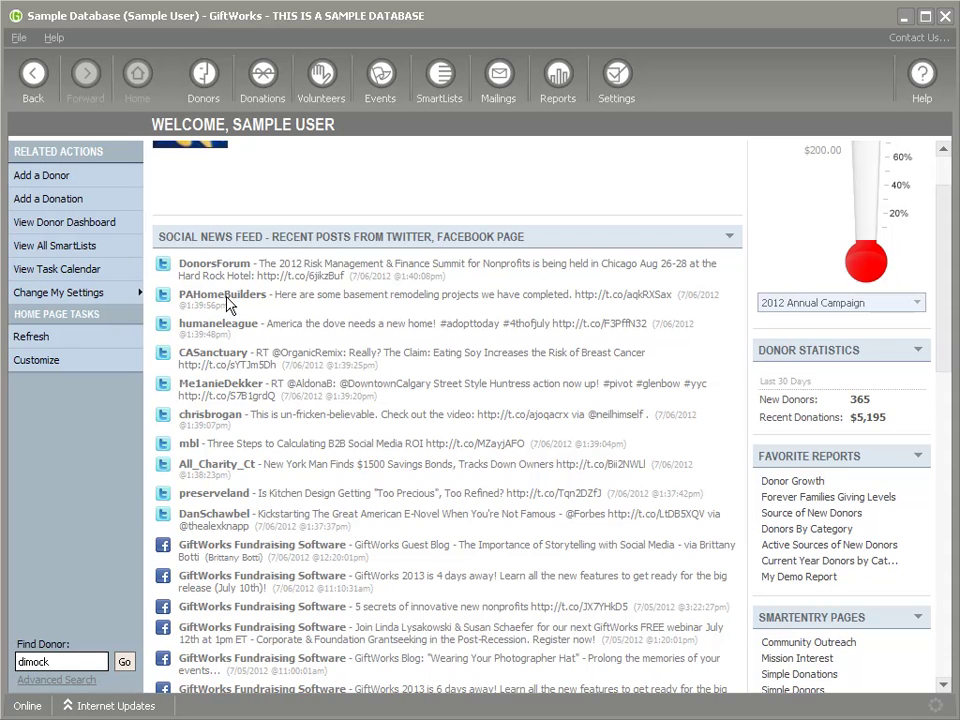
pyautogui.scroll(-3, 210, 420)
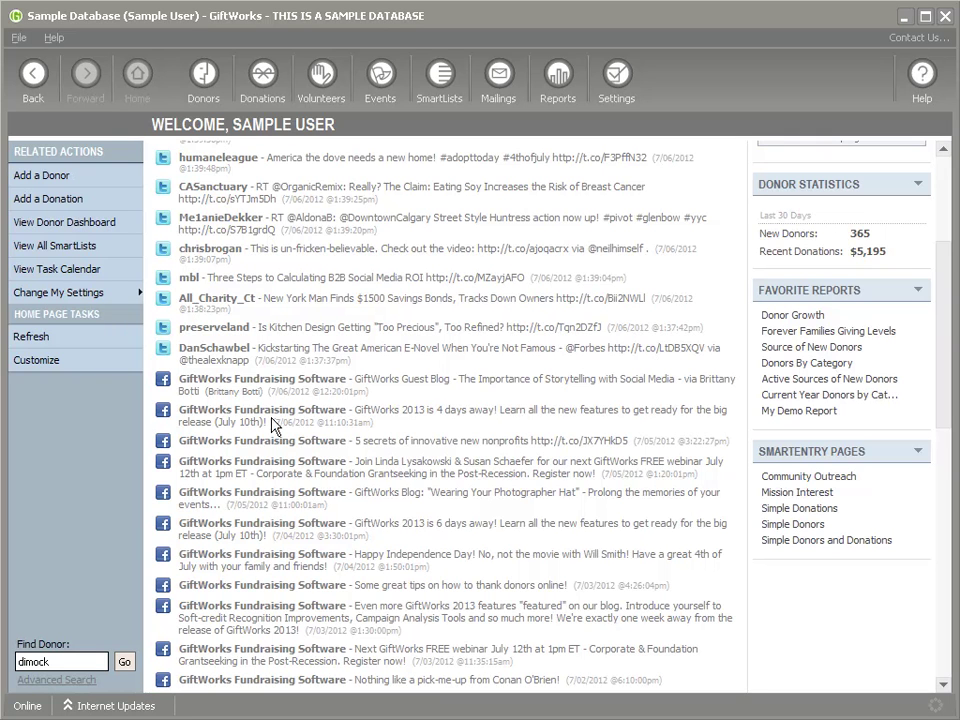
pyautogui.scroll(-10, 317, 435)
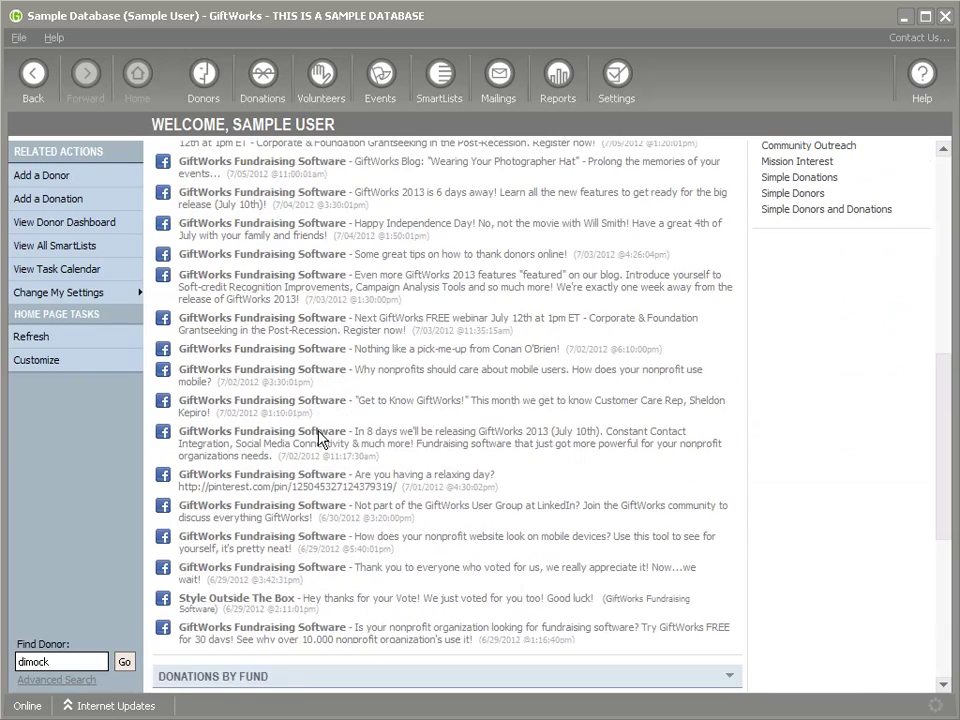
pyautogui.scroll(13, 336, 454)
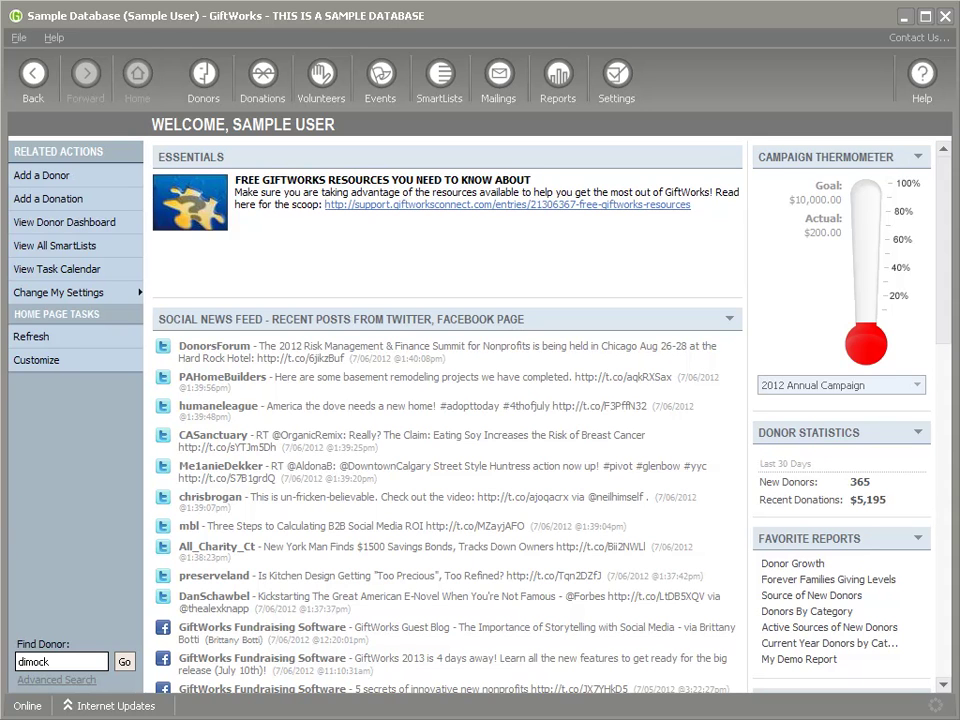
# Open the household donor added 7/3/2012 3:48 PM for editing, placing the cursor in Facebook Id
pyautogui.click(208, 80)
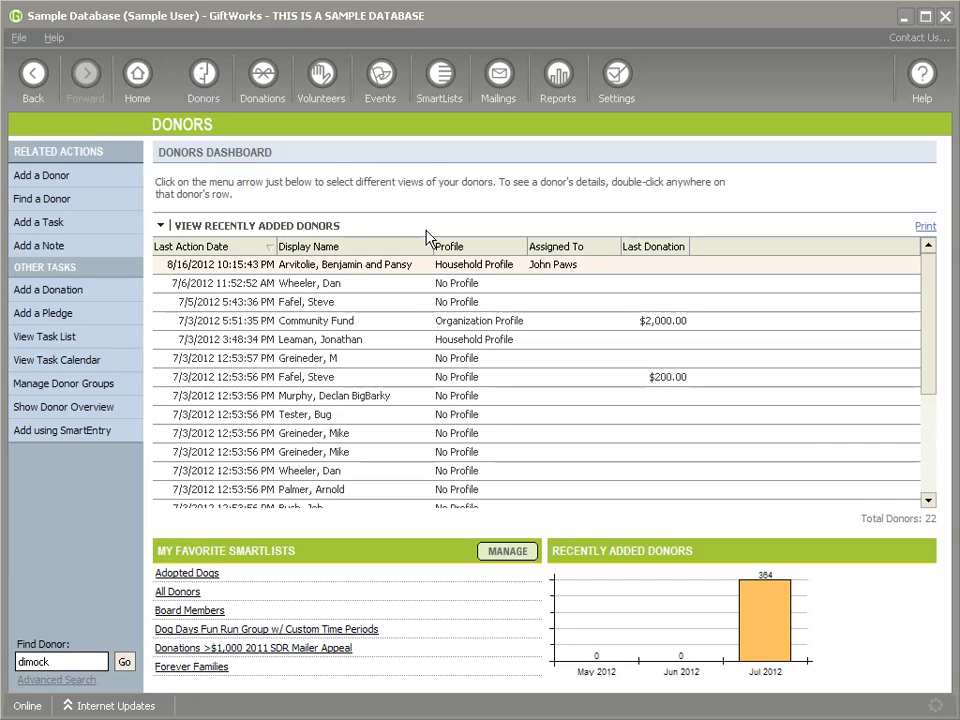
pyautogui.click(336, 340)
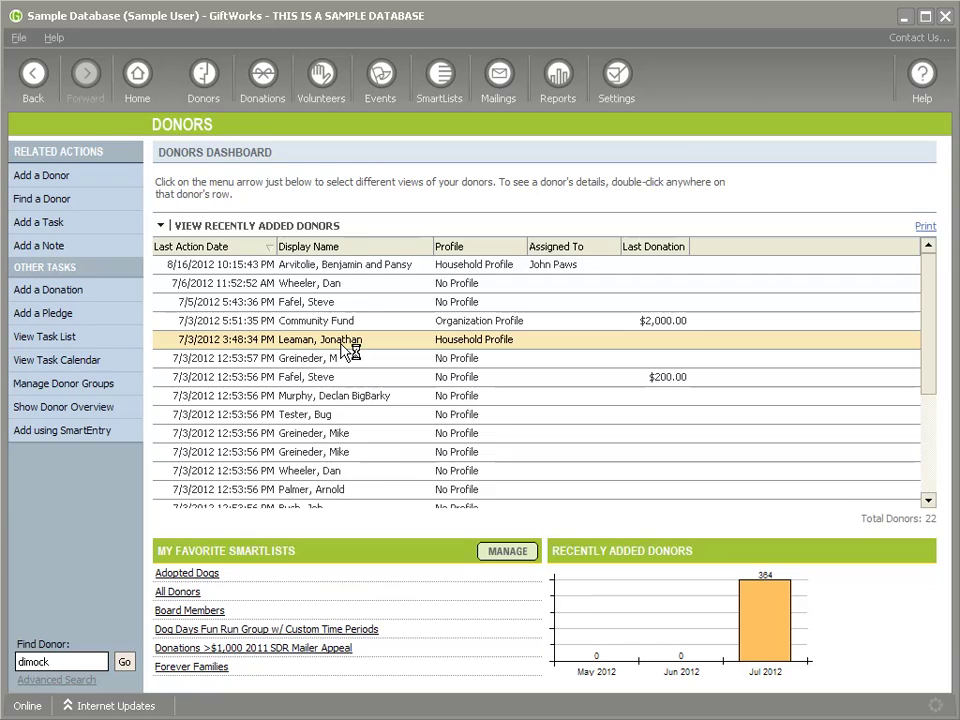
pyautogui.doubleClick(341, 345)
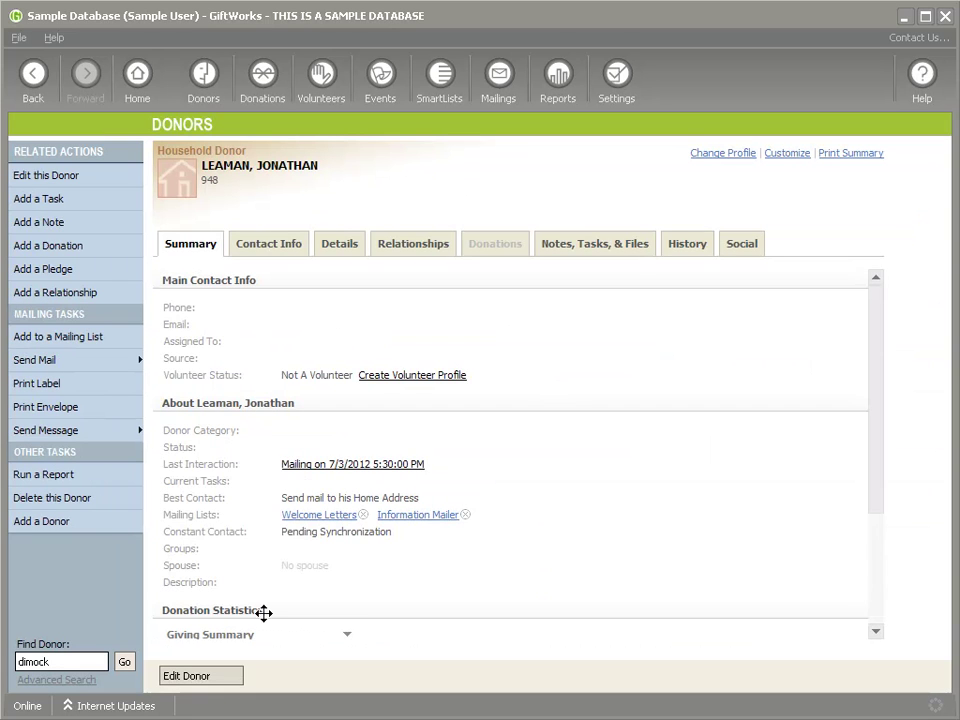
pyautogui.click(233, 680)
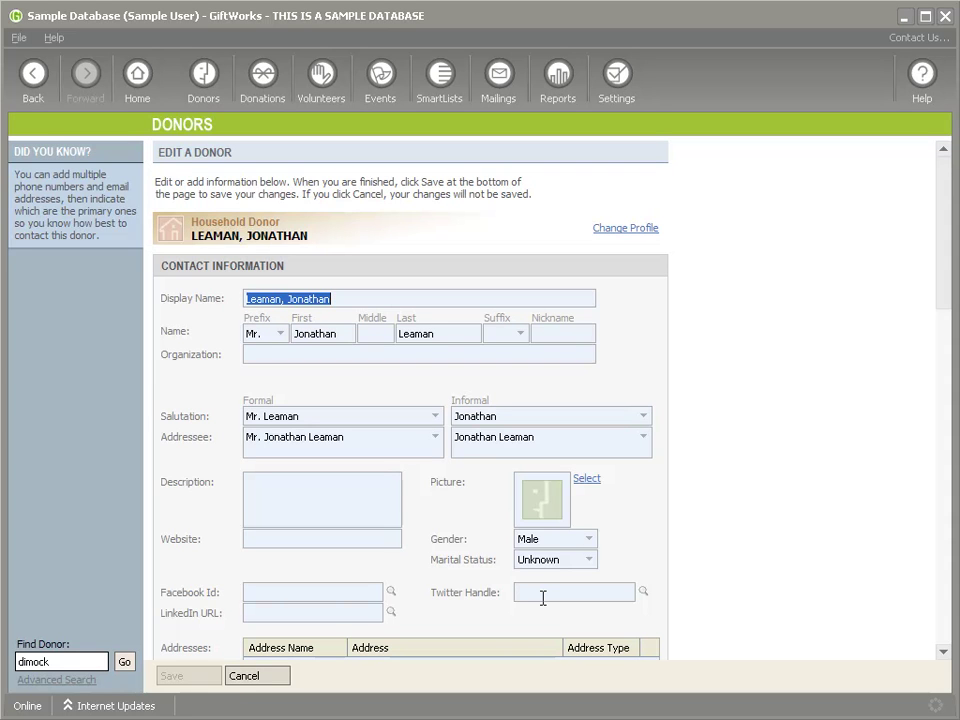
pyautogui.click(287, 596)
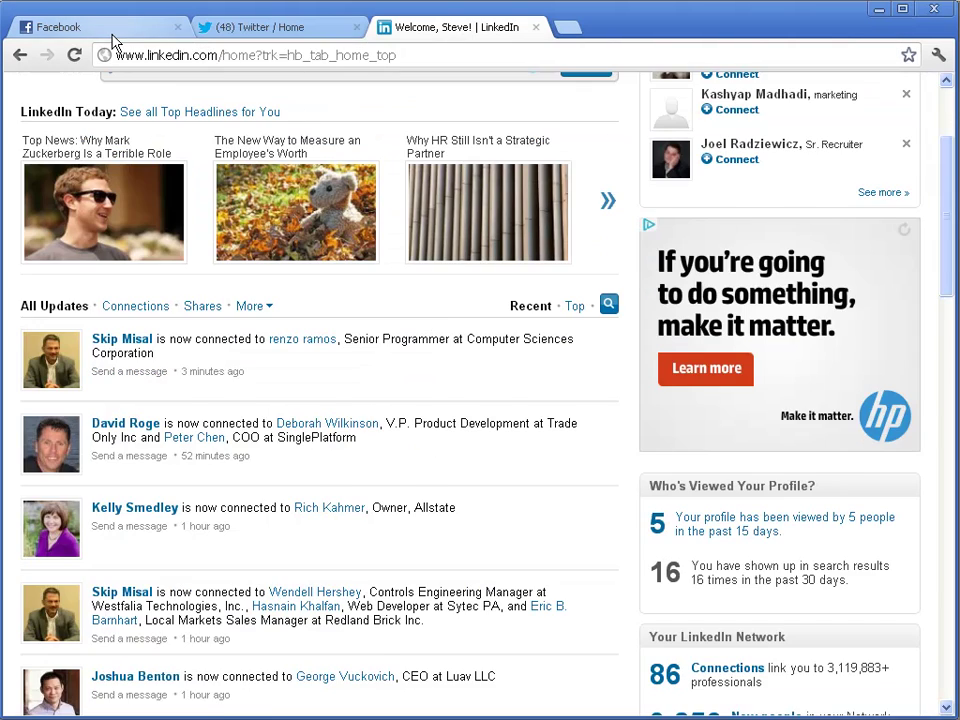
# Find the donor's Facebook profile by first name and select its username in the address bar
pyautogui.click(111, 36)
pyautogui.click(252, 90)
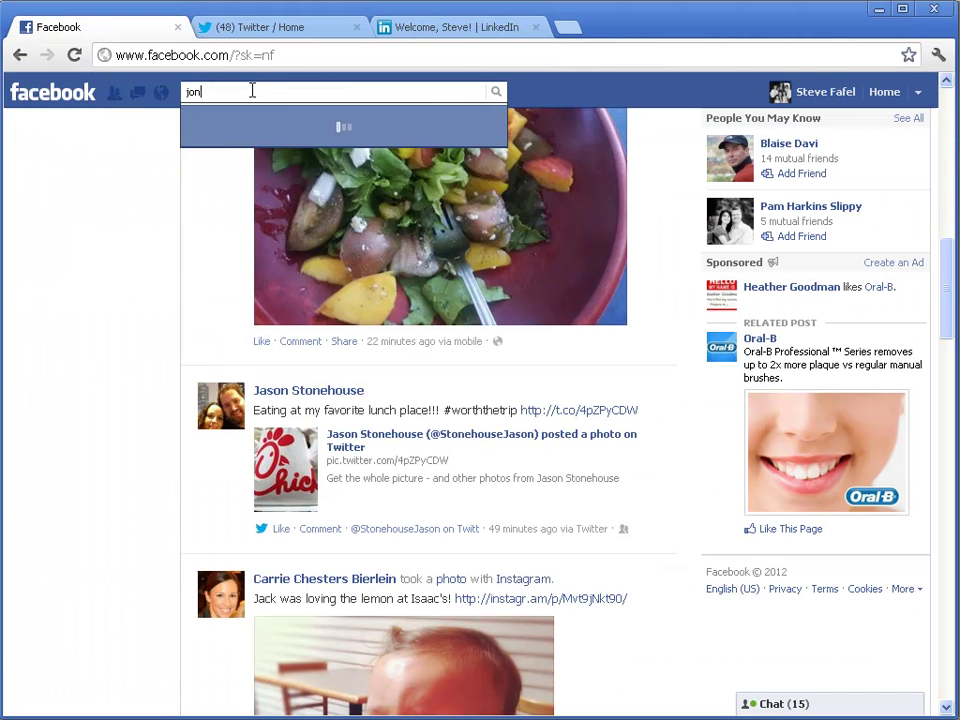
pyautogui.press('Return')
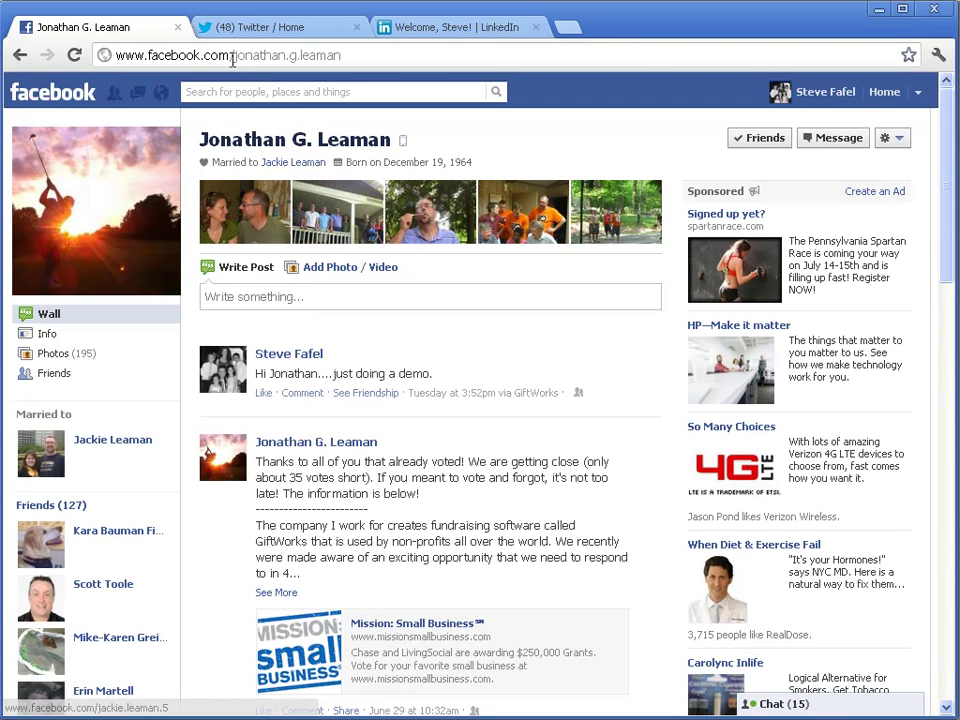
pyautogui.moveTo(233, 56); pyautogui.dragTo(358, 92)
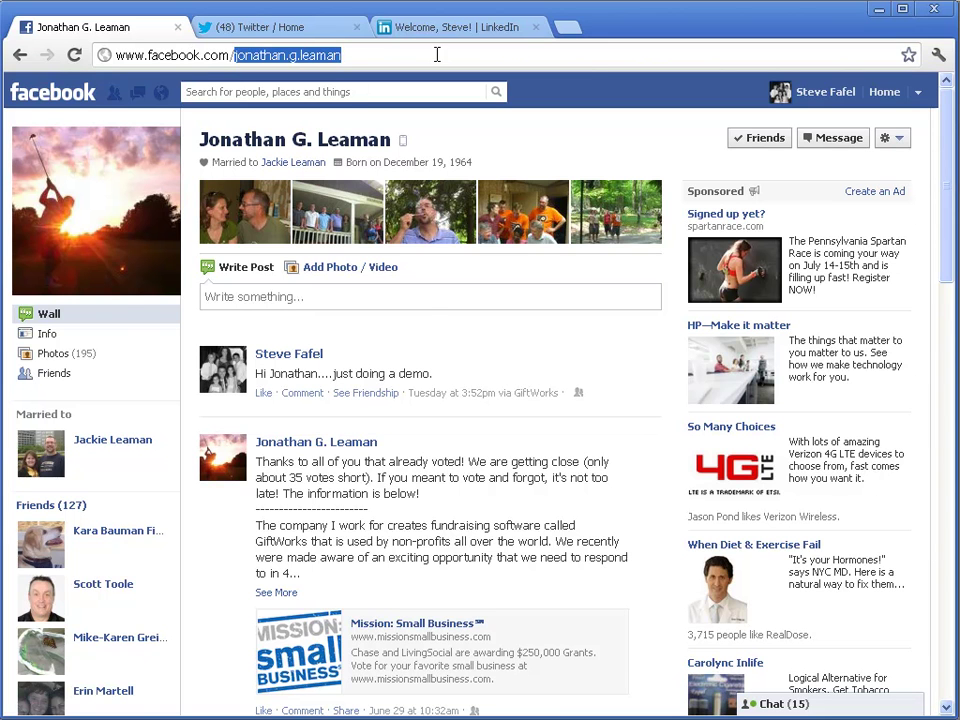
# Search Twitter for the donor by first name, then by surname
pyautogui.click(298, 27)
pyautogui.click(605, 92)
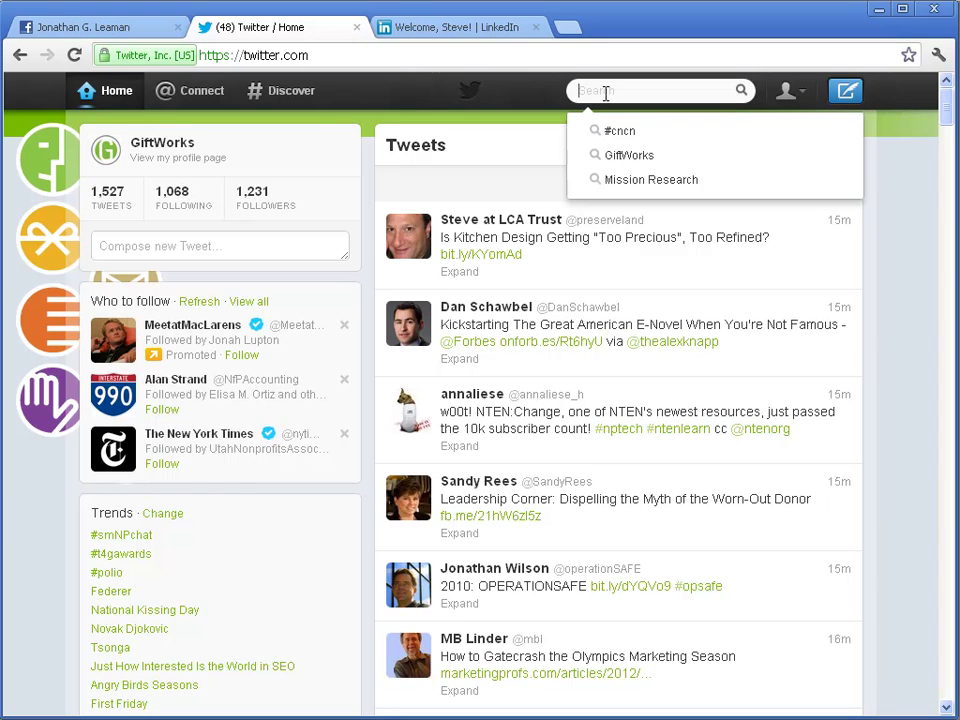
pyautogui.write('jonatha')
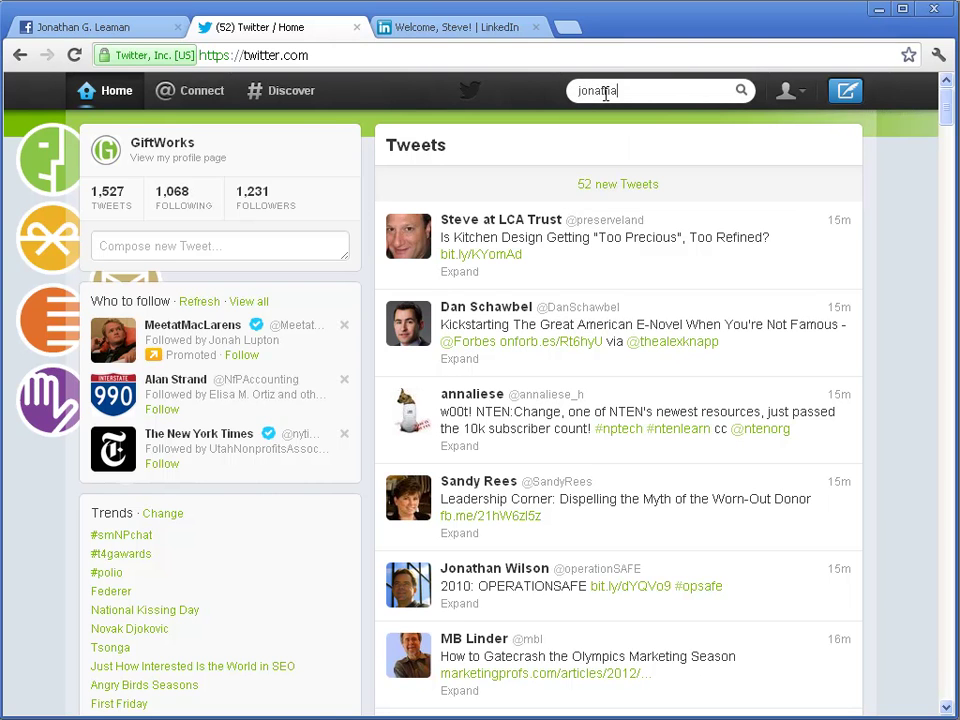
pyautogui.write('n')
pyautogui.press('Return')
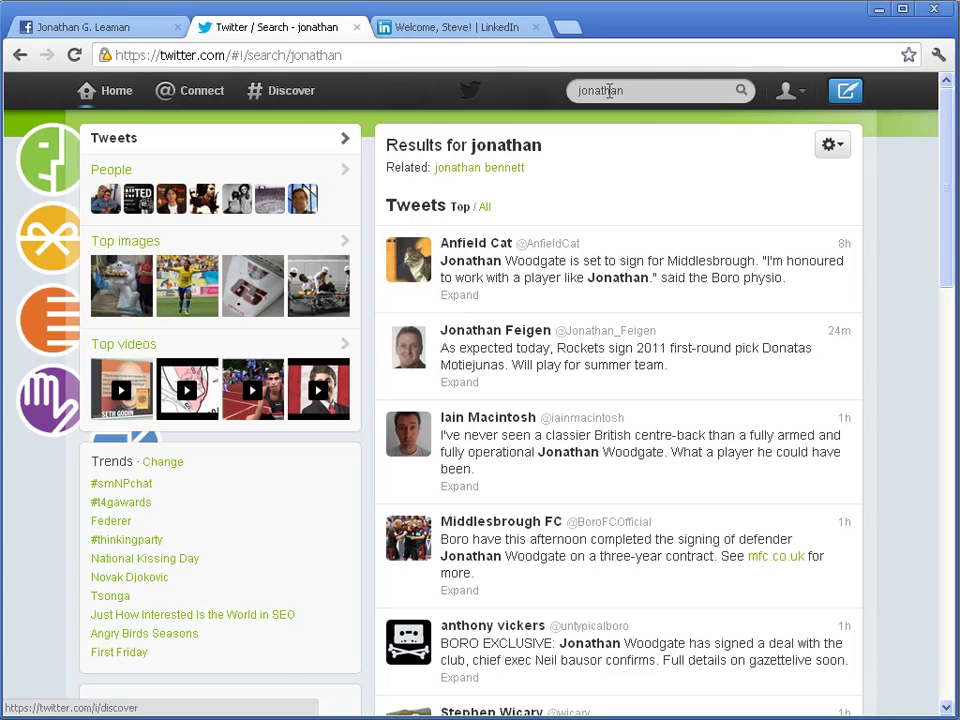
pyautogui.click(615, 90)
pyautogui.hotkey('ctrl', 'a')
pyautogui.press('BackSpace')
pyautogui.press('Return')
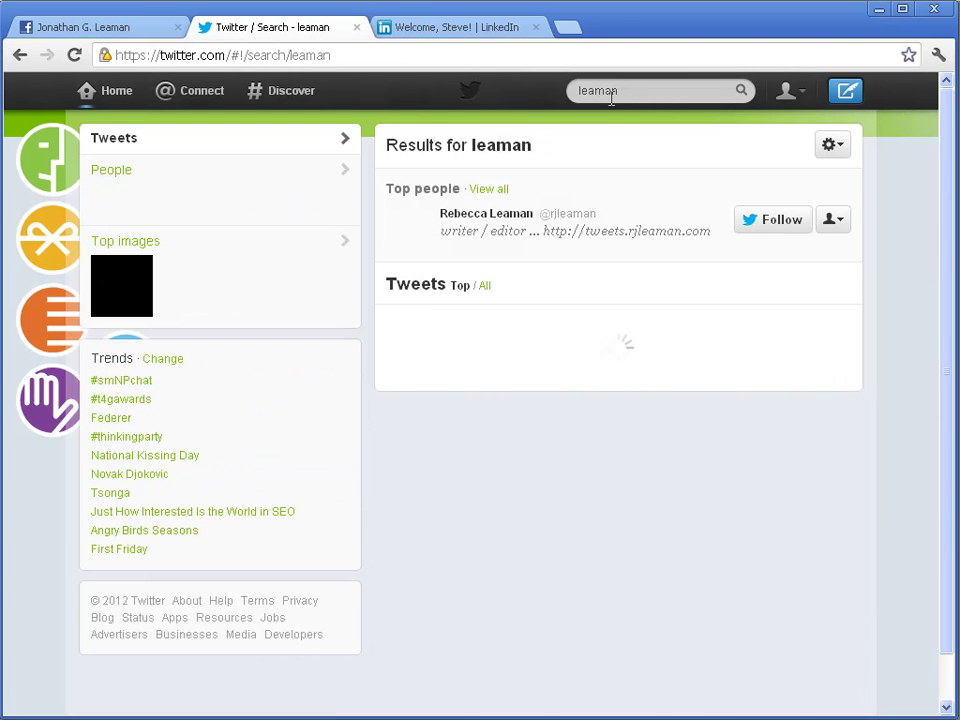
# Search Twitter for the donor's full name and view their profile card under People
pyautogui.doubleClick(660, 90)
pyautogui.press('Return')
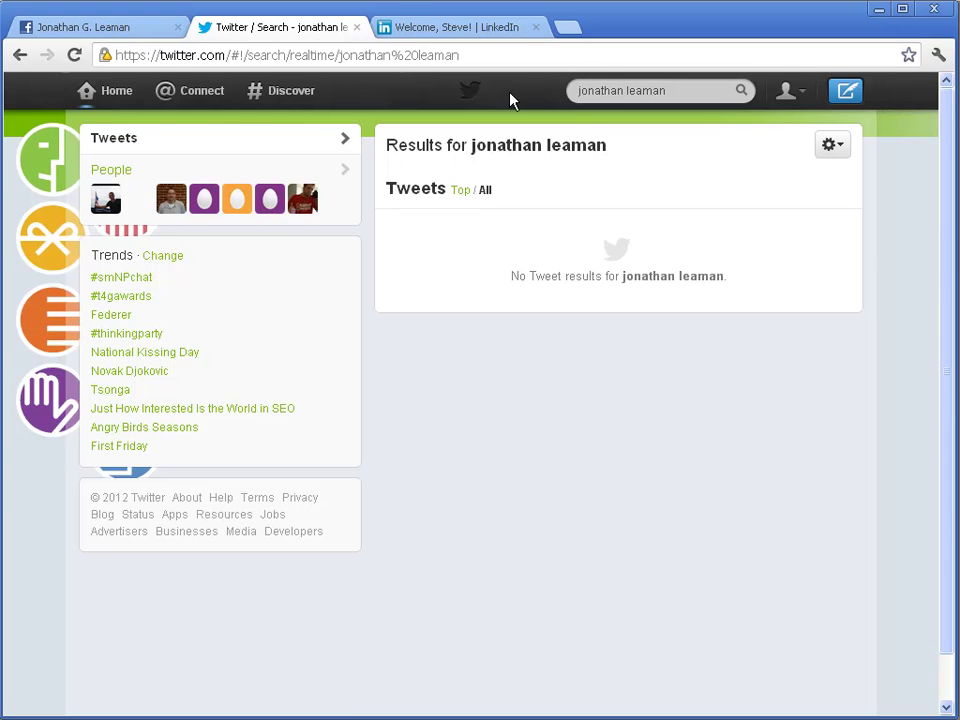
pyautogui.click(171, 203)
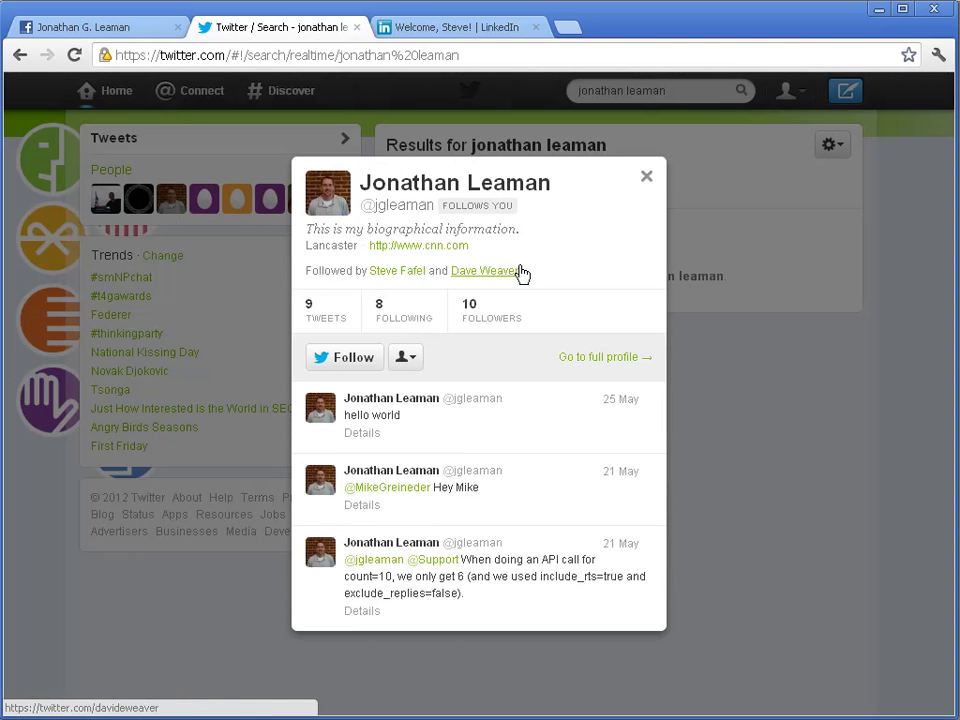
pyautogui.click(648, 179)
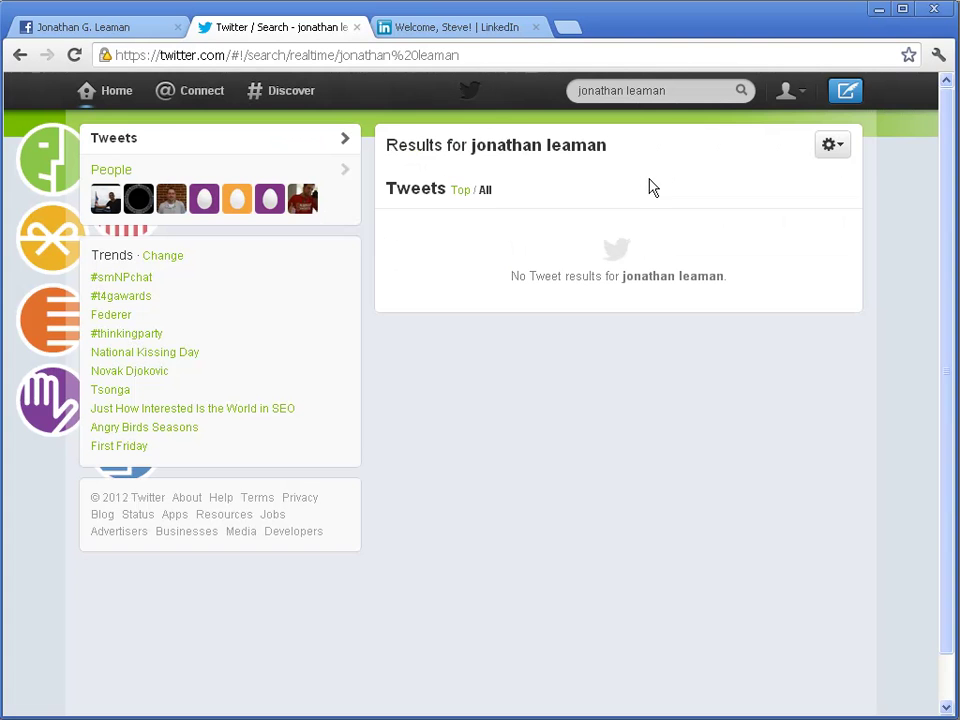
pyautogui.click(460, 36)
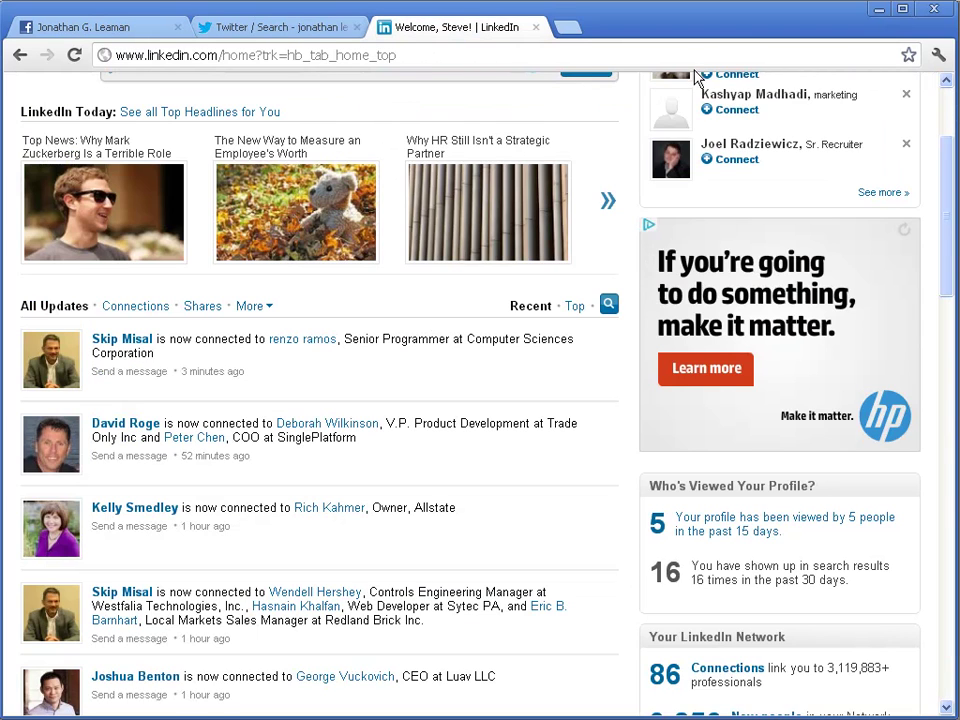
# Run a LinkedIn people search for the donor's full name
pyautogui.scroll(3, 835, 120)
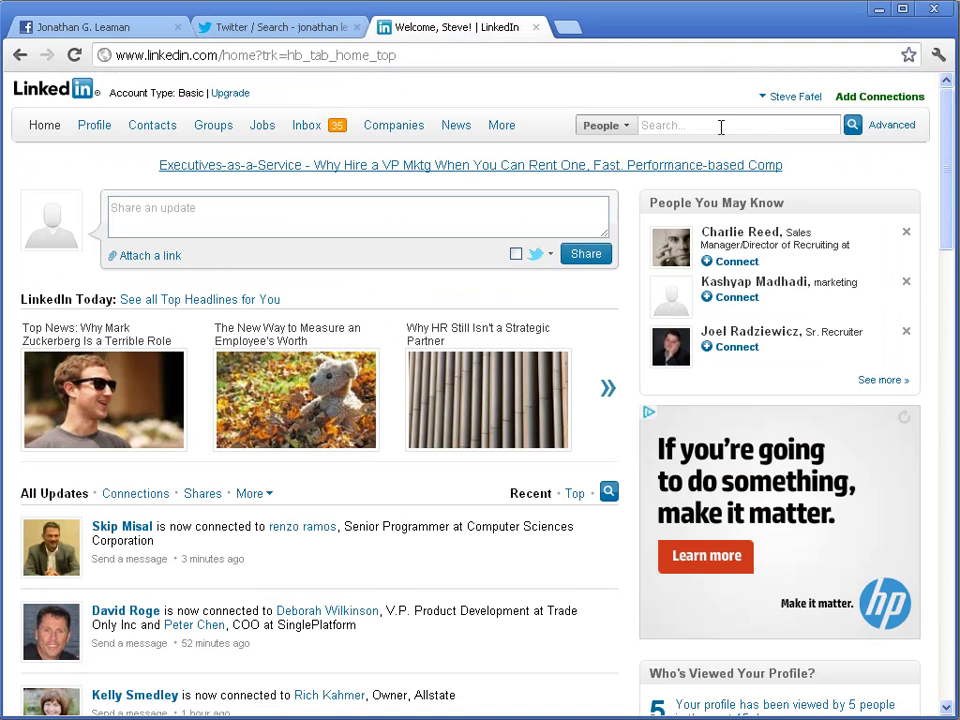
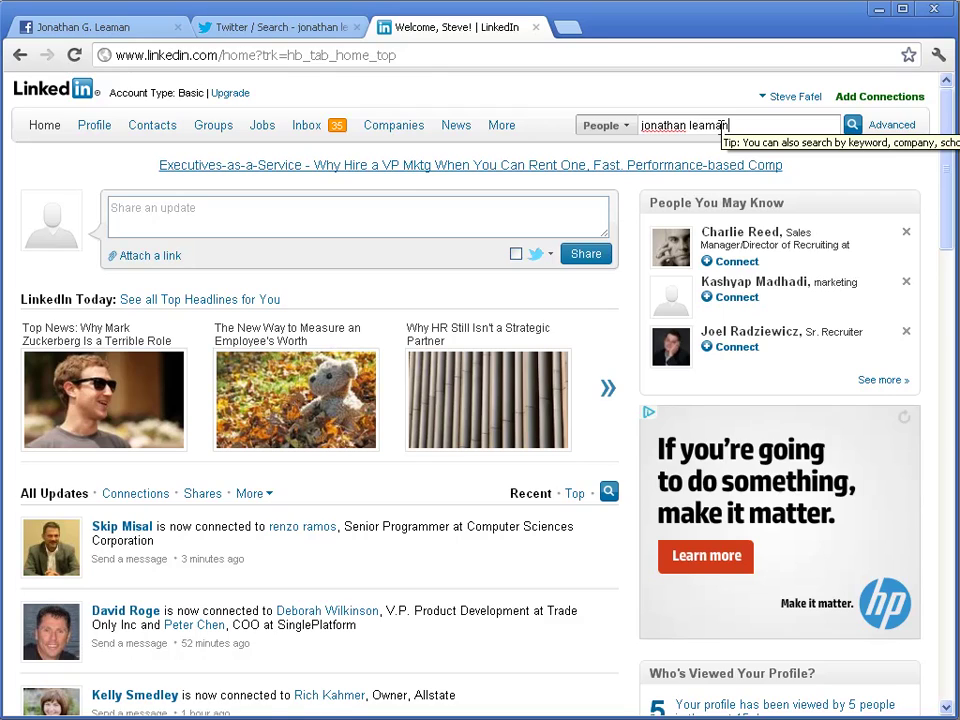
pyautogui.press('Return')
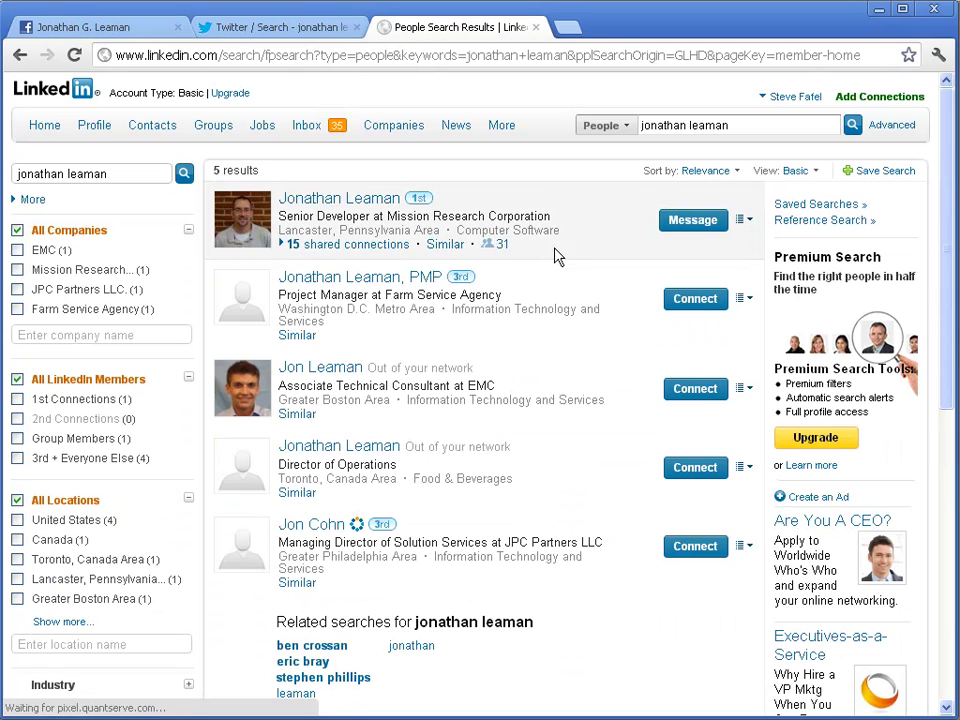
# Compare the donor's Facebook and Twitter profiles, then open the first-degree LinkedIn result
pyautogui.hotkey('ctrl', 'shift', 'Tab')
pyautogui.hotkey('ctrl', 'shift', 'Tab')
pyautogui.hotkey('ctrl', 'Tab')
pyautogui.hotkey('ctrl', 'Tab')
pyautogui.click(305, 37)
pyautogui.click(137, 33)
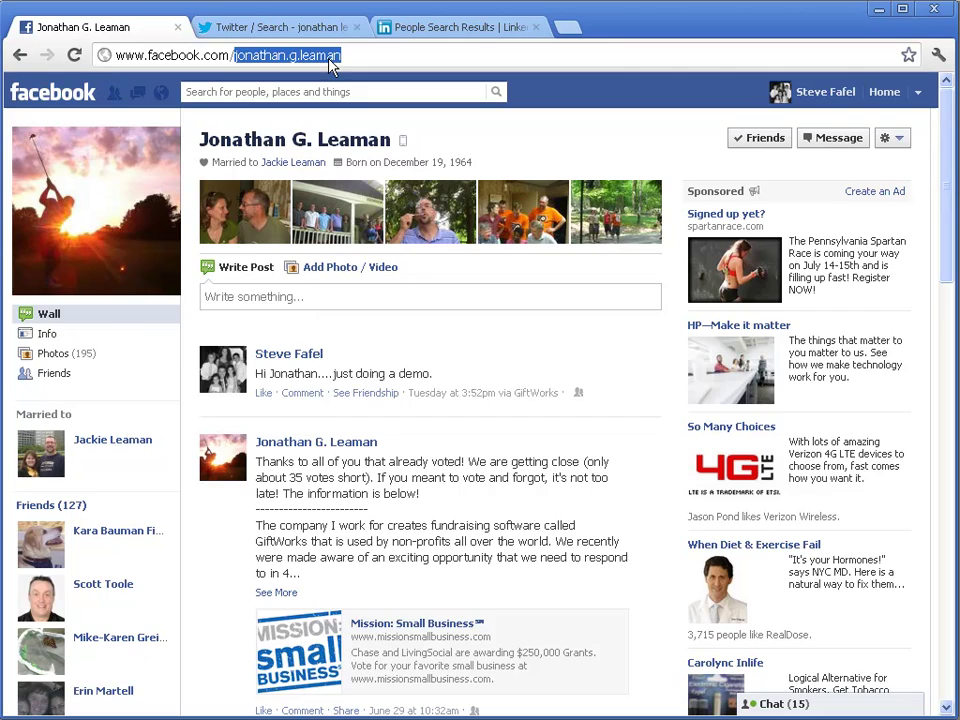
pyautogui.click(292, 28)
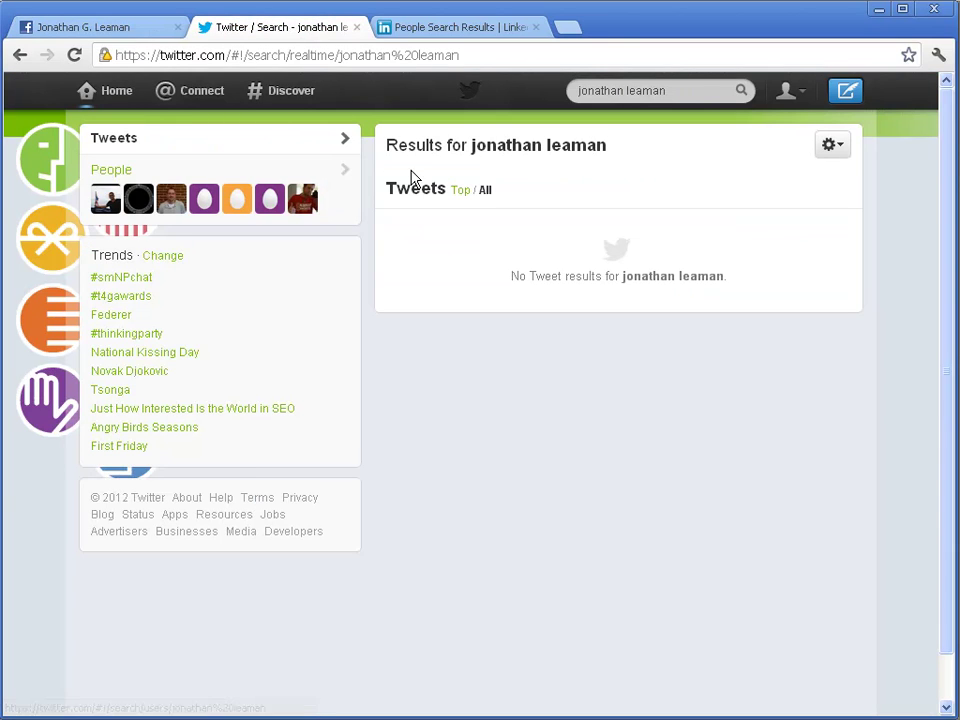
pyautogui.click(173, 204)
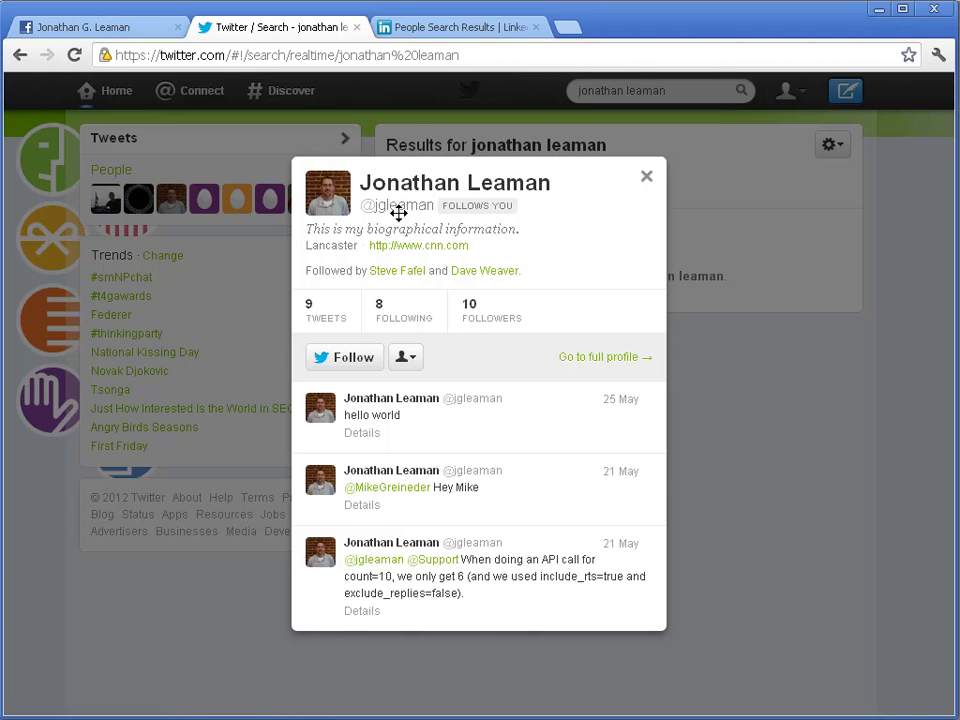
pyautogui.click(441, 27)
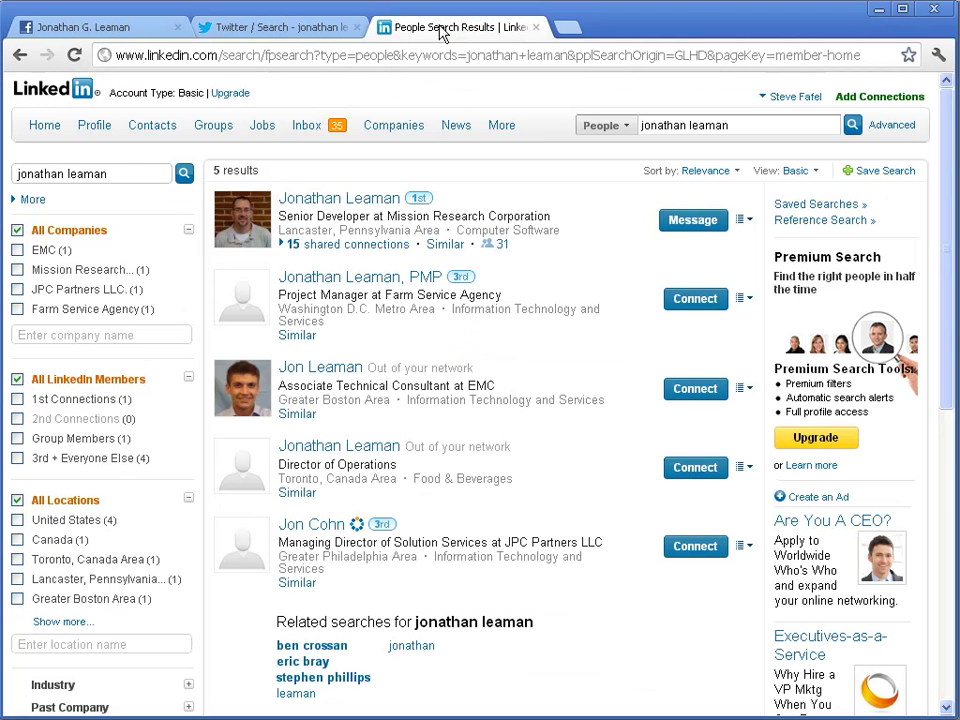
pyautogui.click(318, 205)
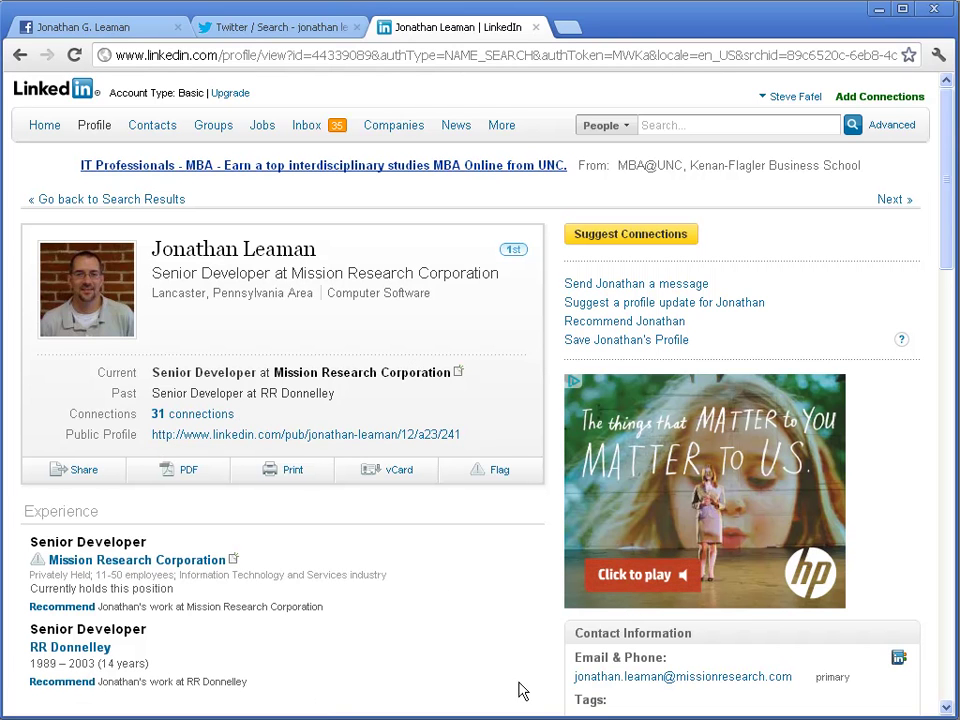
# Fill the donor's Facebook Id from the matching account found by the Facebook search, then search Twitter users
pyautogui.hotkey('alt', 'Tab')
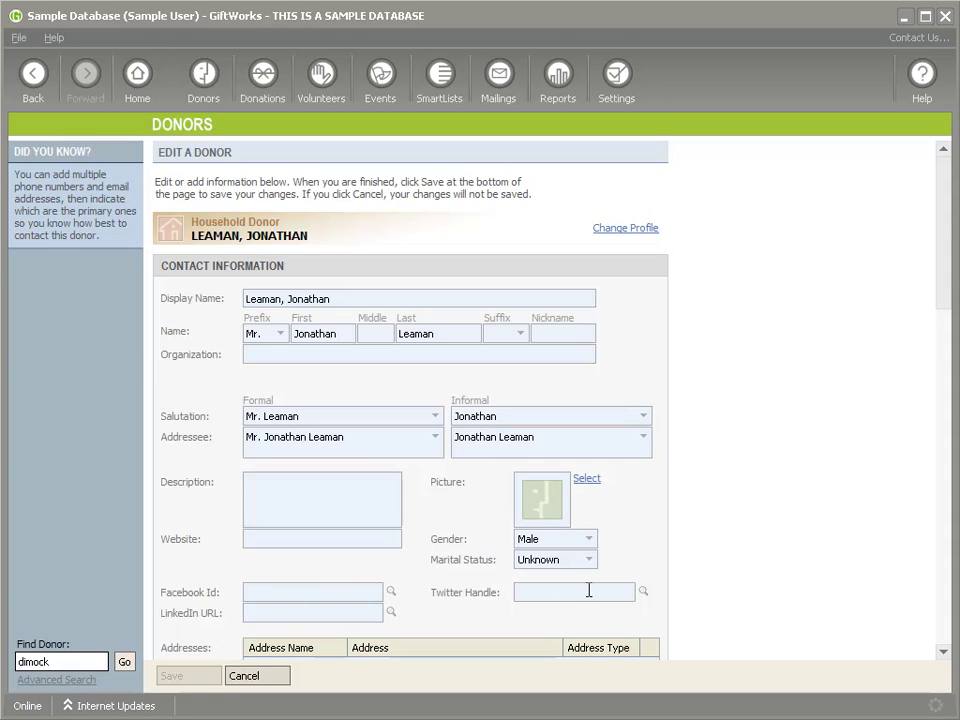
pyautogui.click(391, 592)
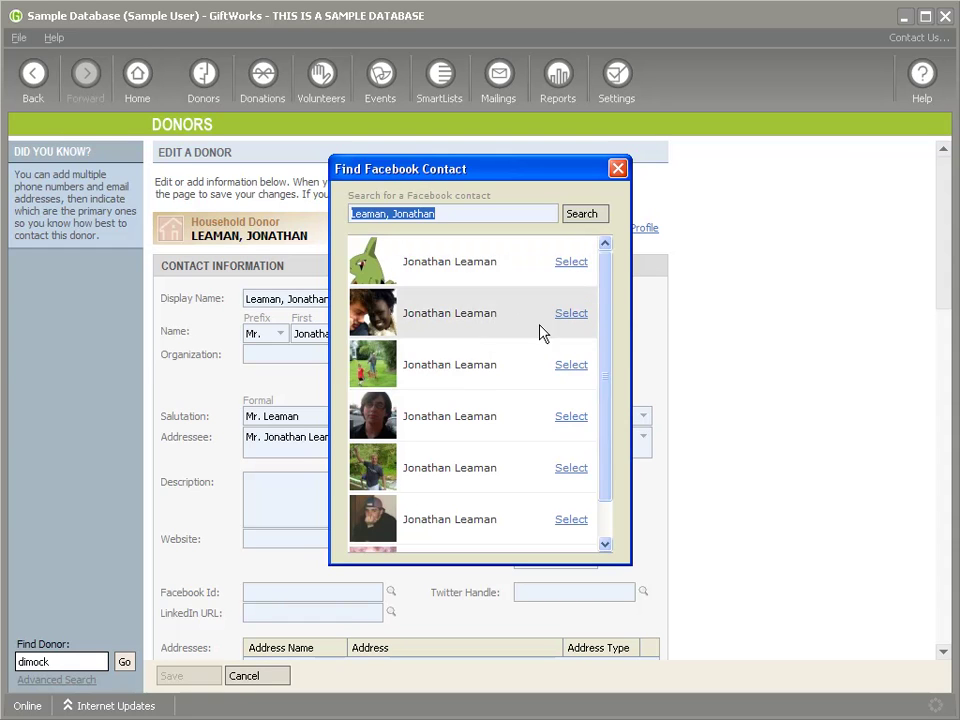
pyautogui.moveTo(611, 336); pyautogui.dragTo(604, 396)
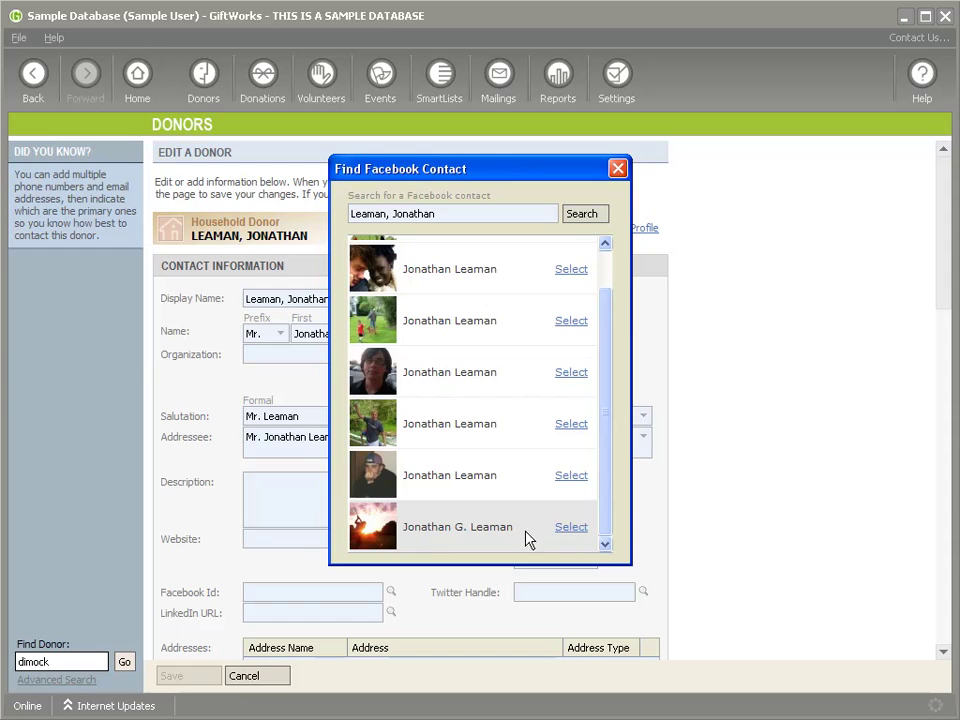
pyautogui.click(570, 527)
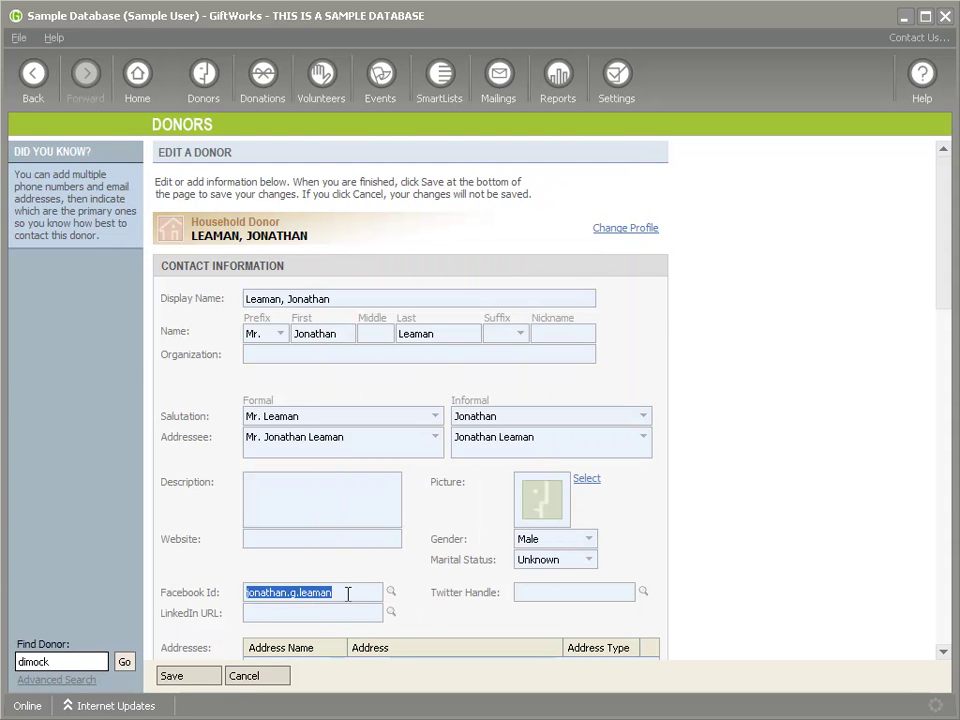
pyautogui.click(643, 592)
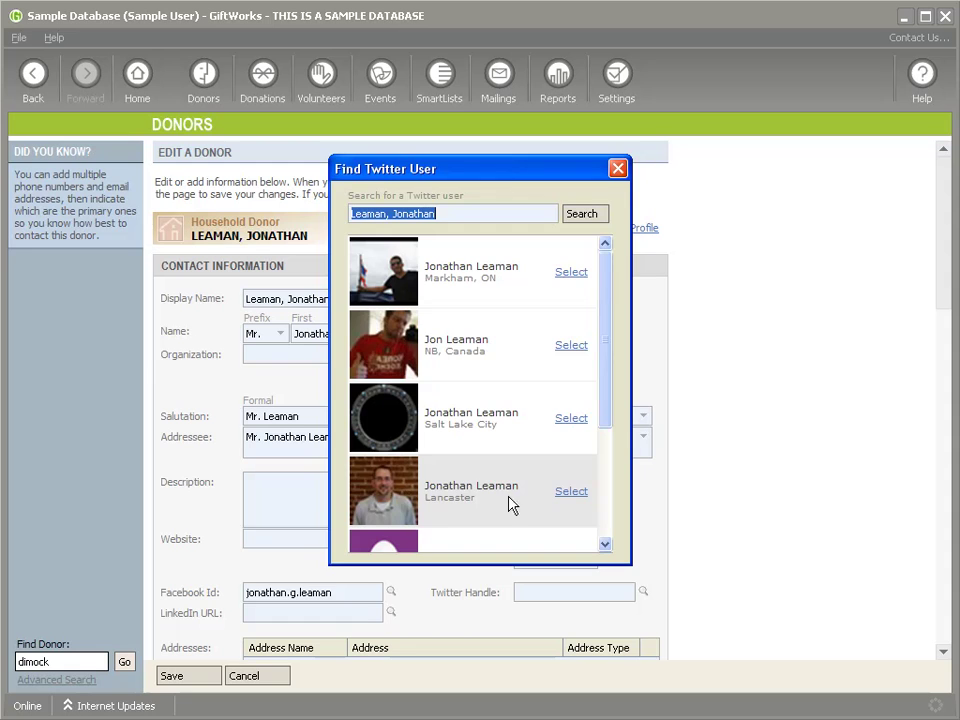
# Set the Twitter Handle to the Lancaster-based account, recheck the search with the retyped name, then search LinkedIn
pyautogui.click(570, 492)
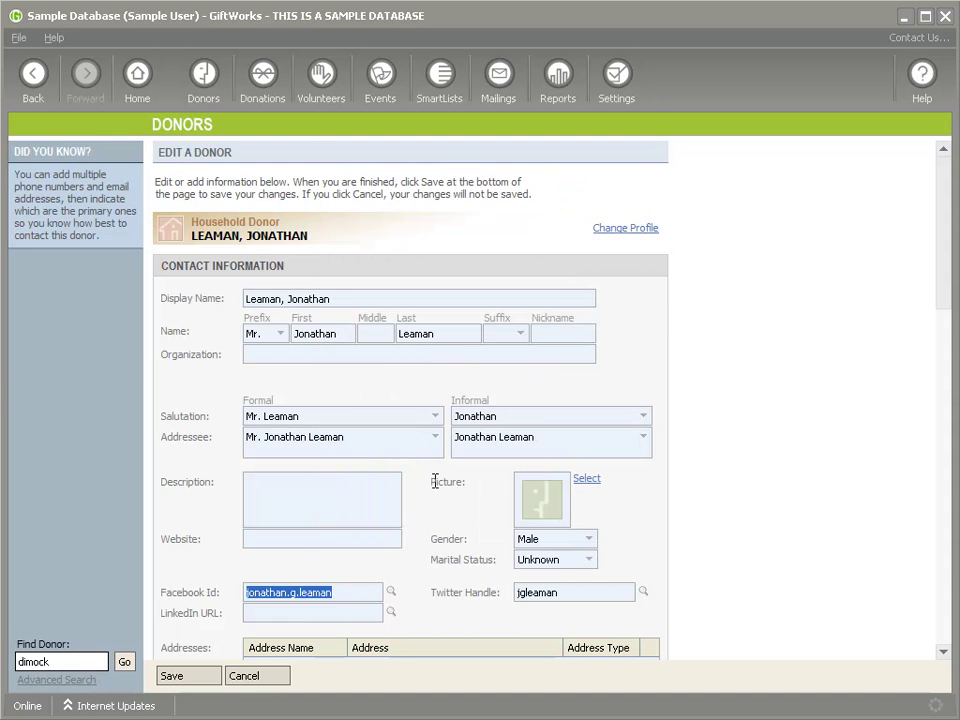
pyautogui.click(643, 591)
pyautogui.click(460, 213)
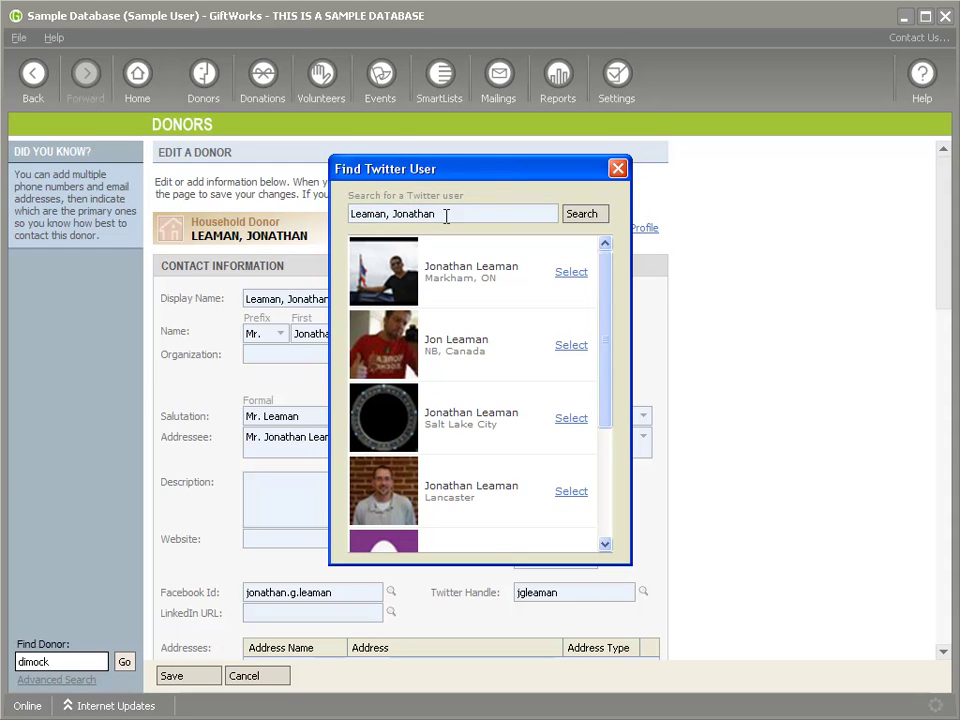
pyautogui.tripleClick(494, 217)
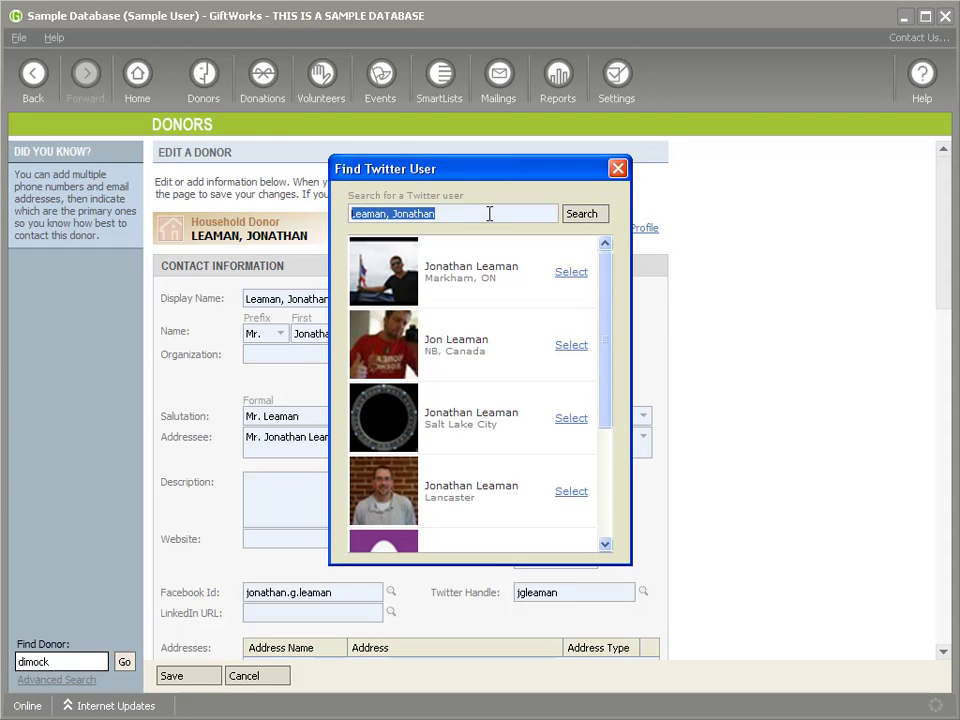
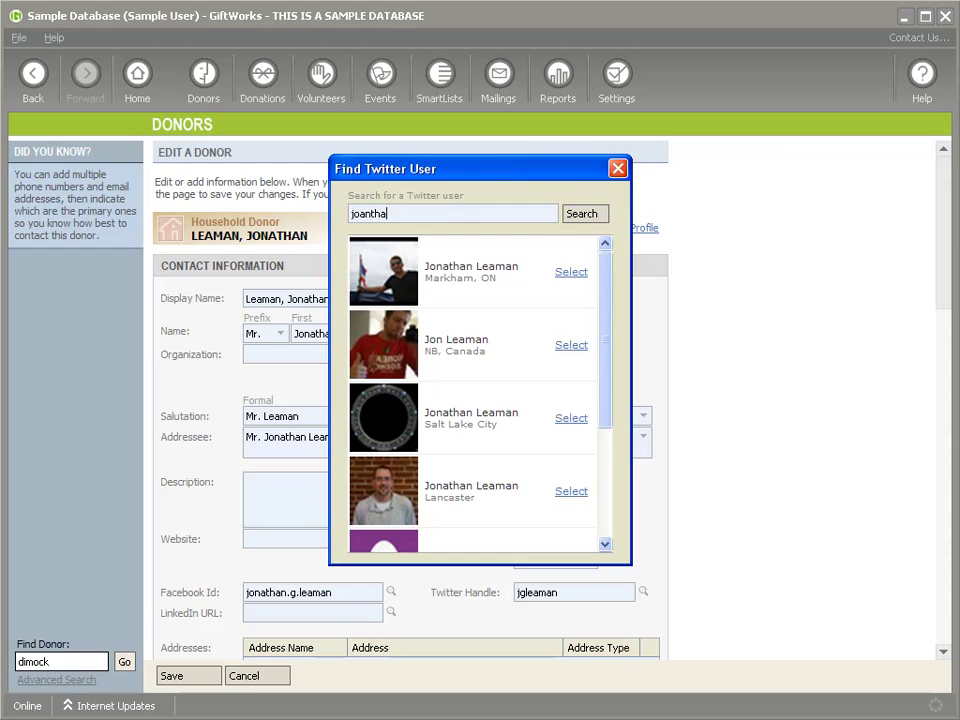
pyautogui.press('Return')
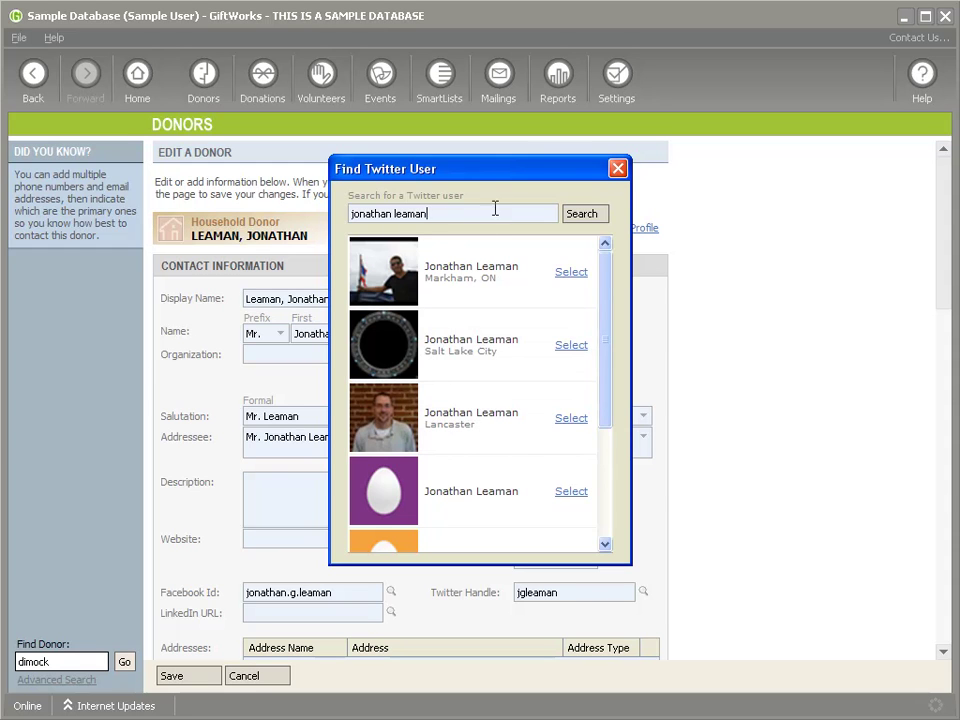
pyautogui.click(618, 170)
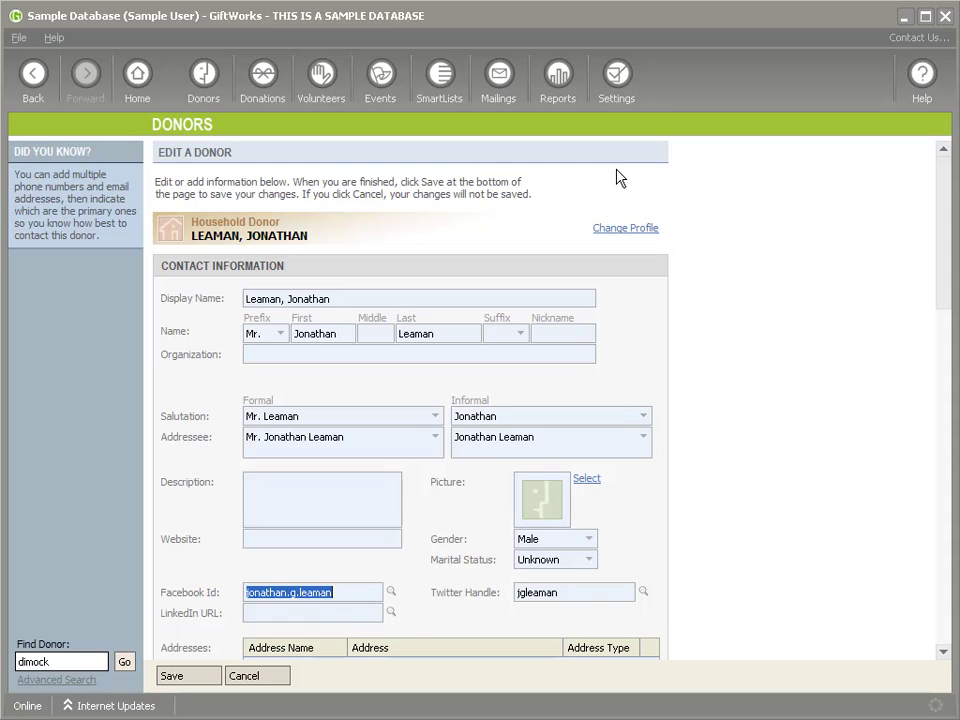
pyautogui.click(391, 612)
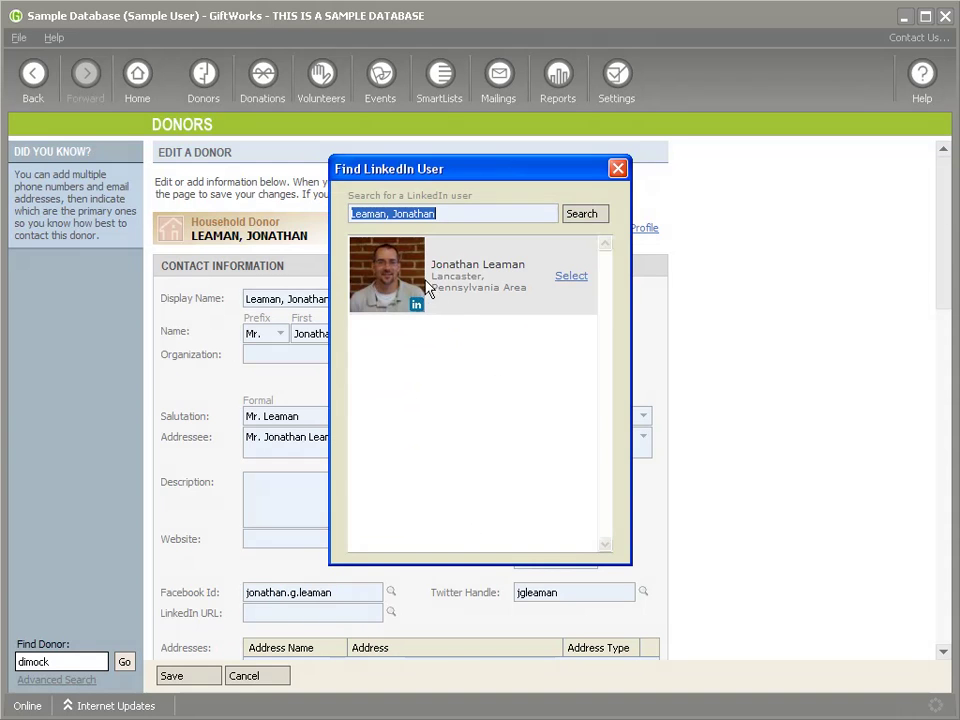
# Fill in the donor's LinkedIn URL from the Lancaster LinkedIn result and save the record
pyautogui.click(570, 277)
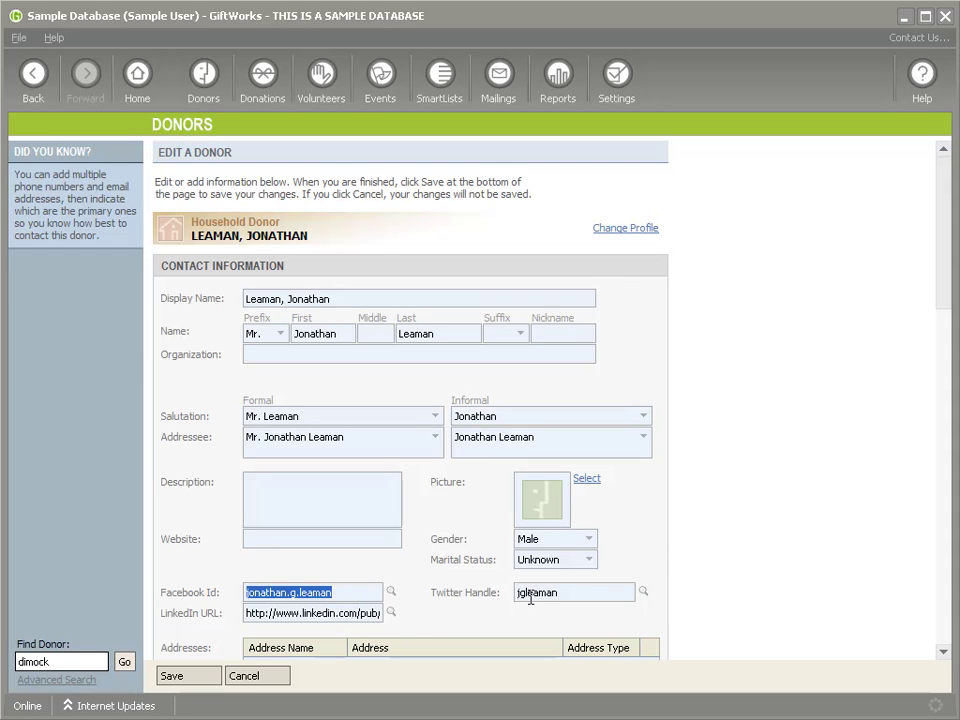
pyautogui.click(191, 678)
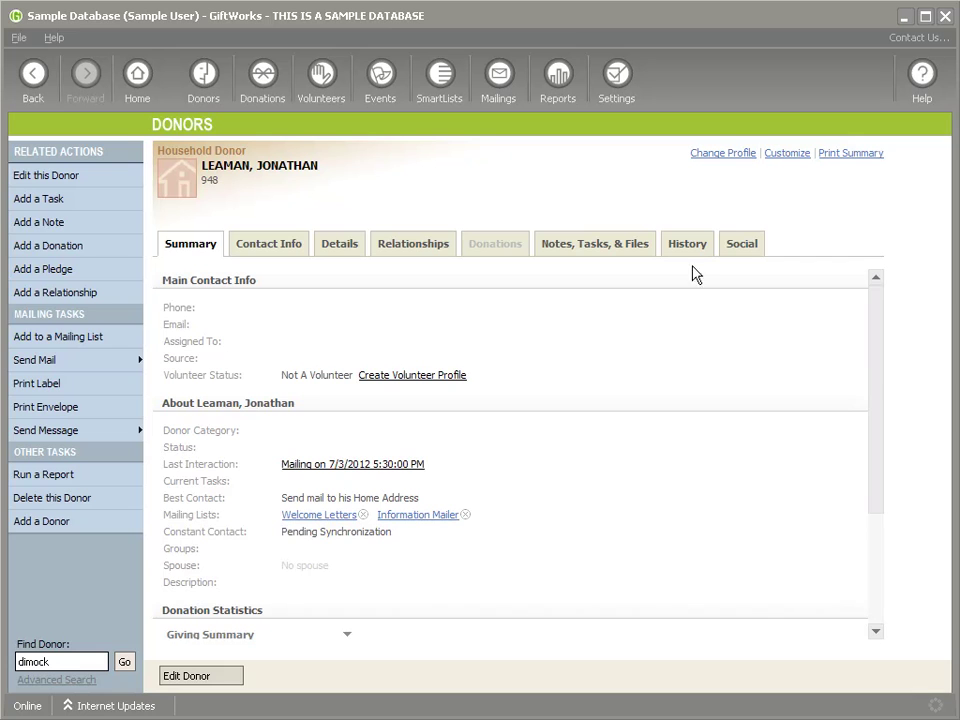
# On the Social tab, view and close the Facebook, Twitter and LinkedIn profile details in turn
pyautogui.click(741, 250)
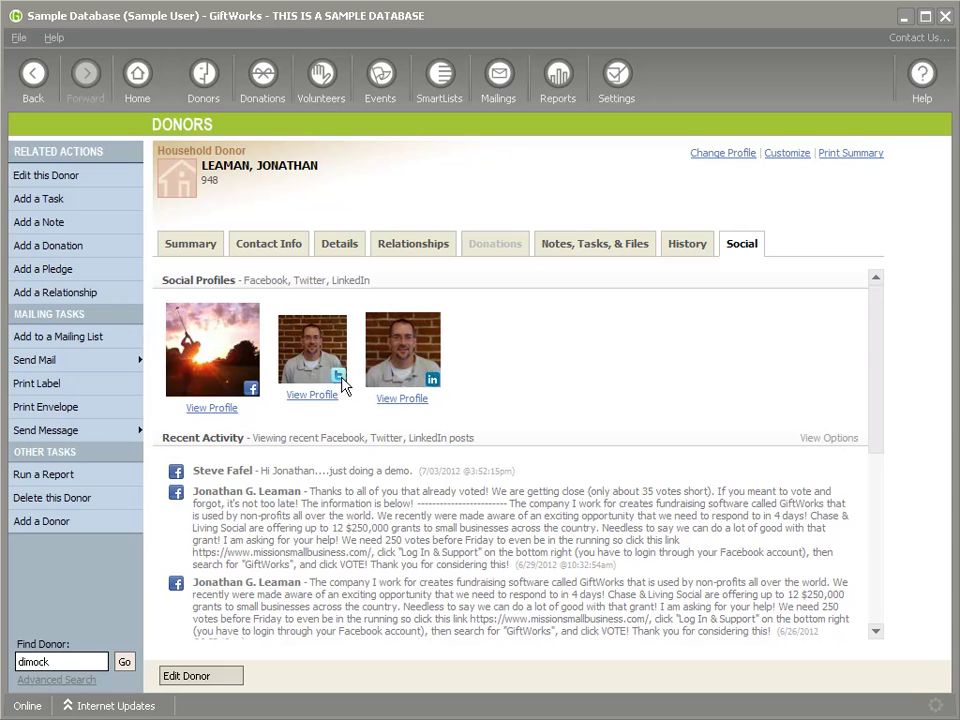
pyautogui.click(211, 407)
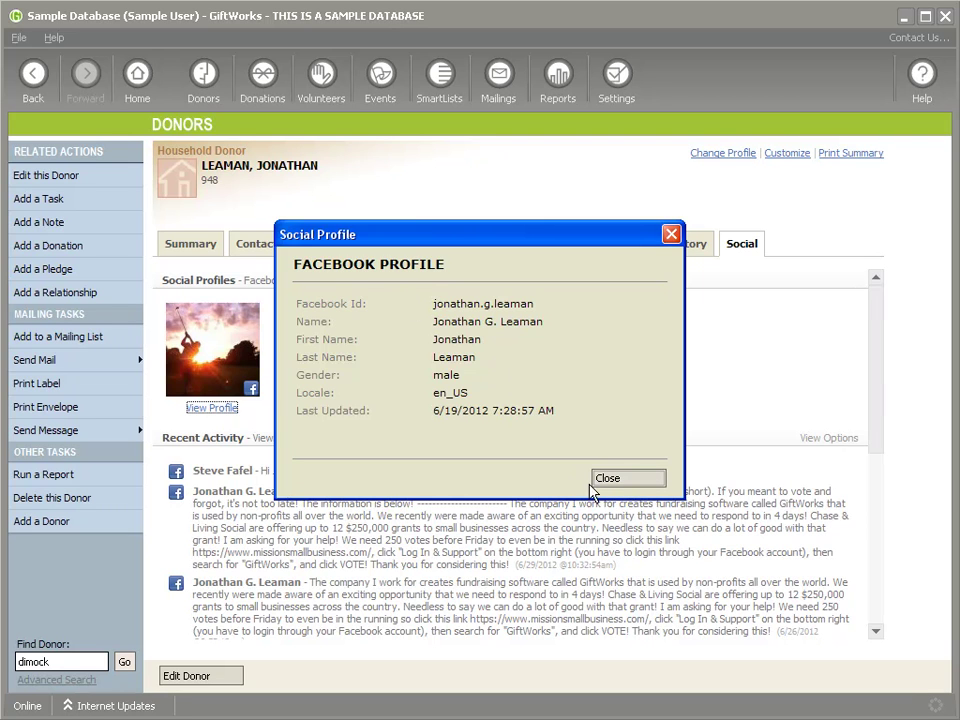
pyautogui.click(630, 482)
pyautogui.click(314, 396)
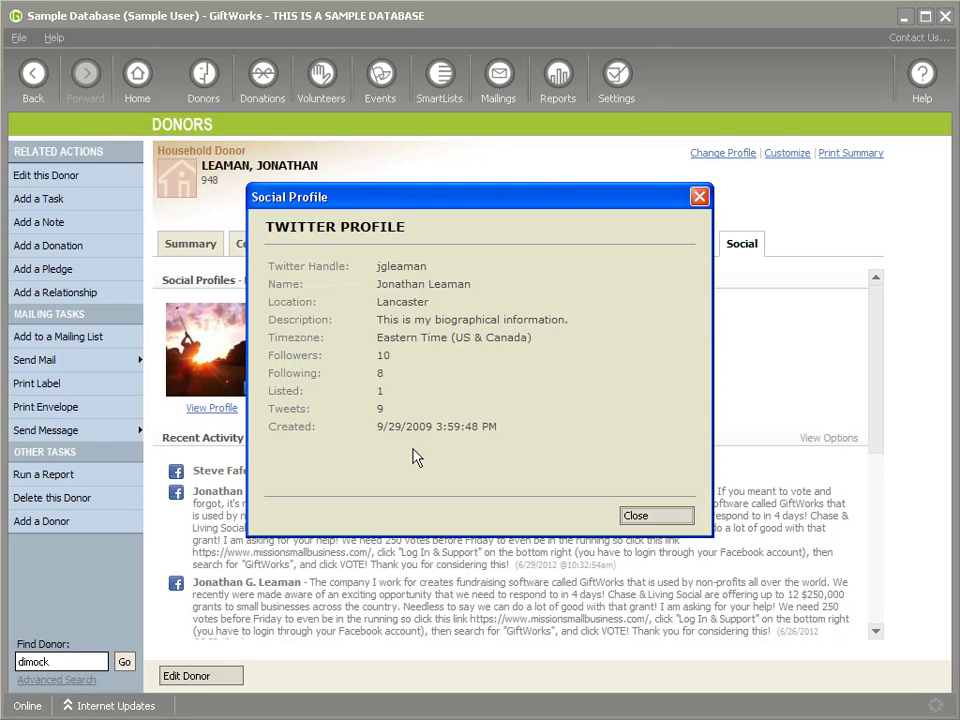
pyautogui.click(643, 517)
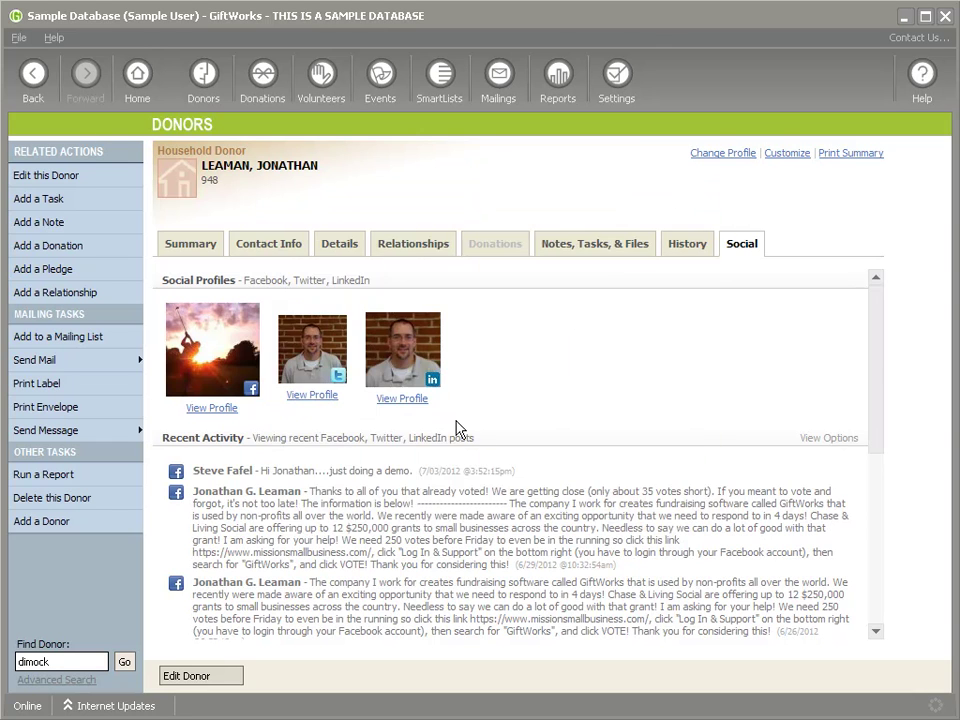
pyautogui.click(401, 398)
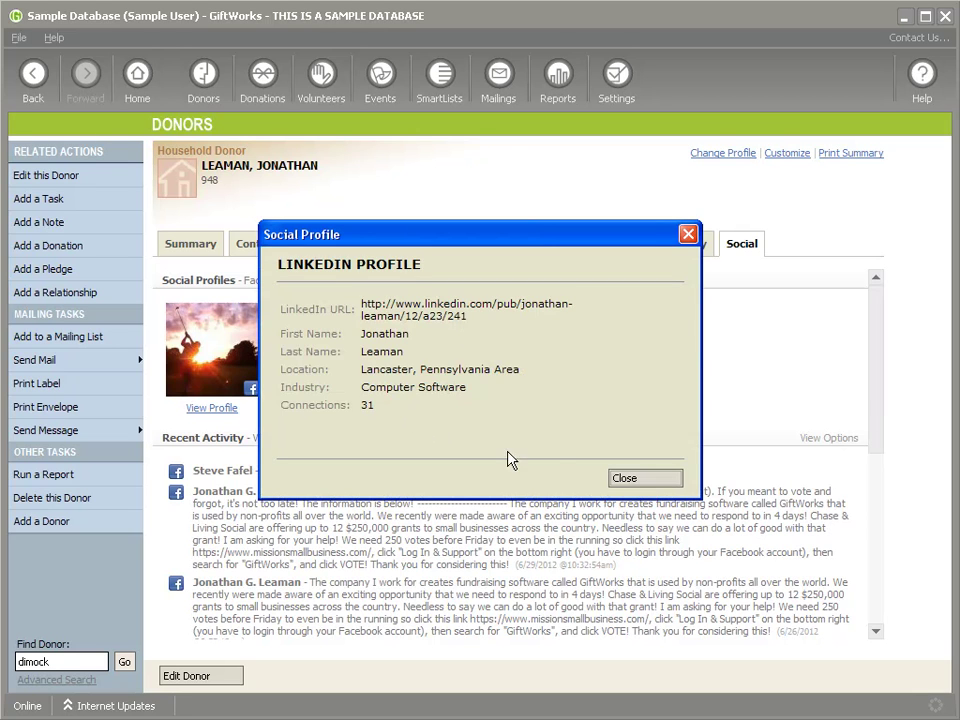
pyautogui.click(640, 479)
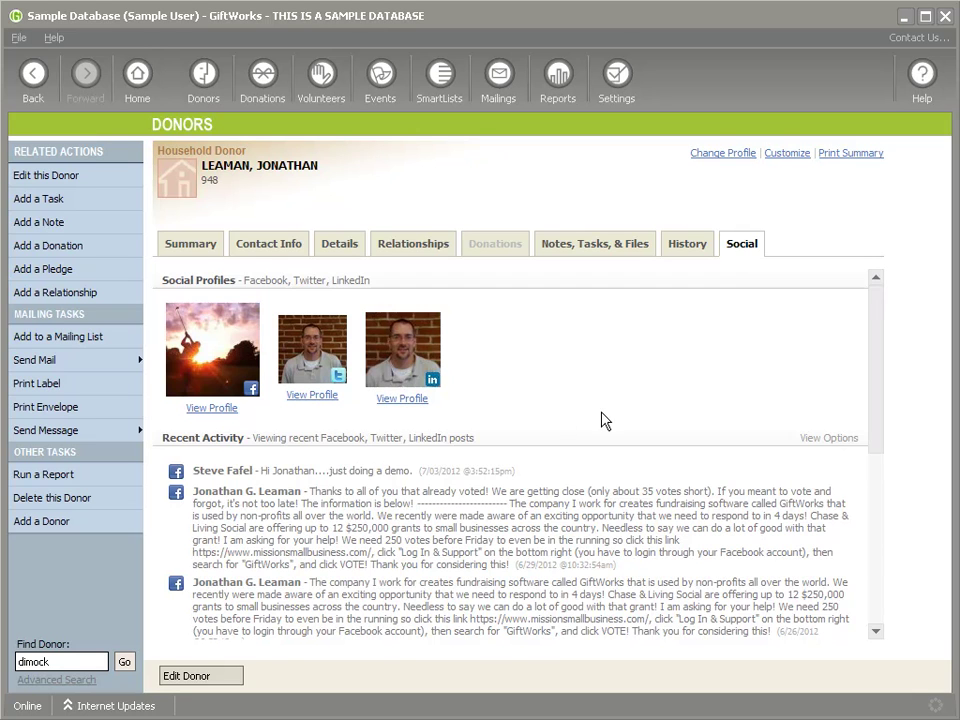
pyautogui.scroll(-1, 520, 415)
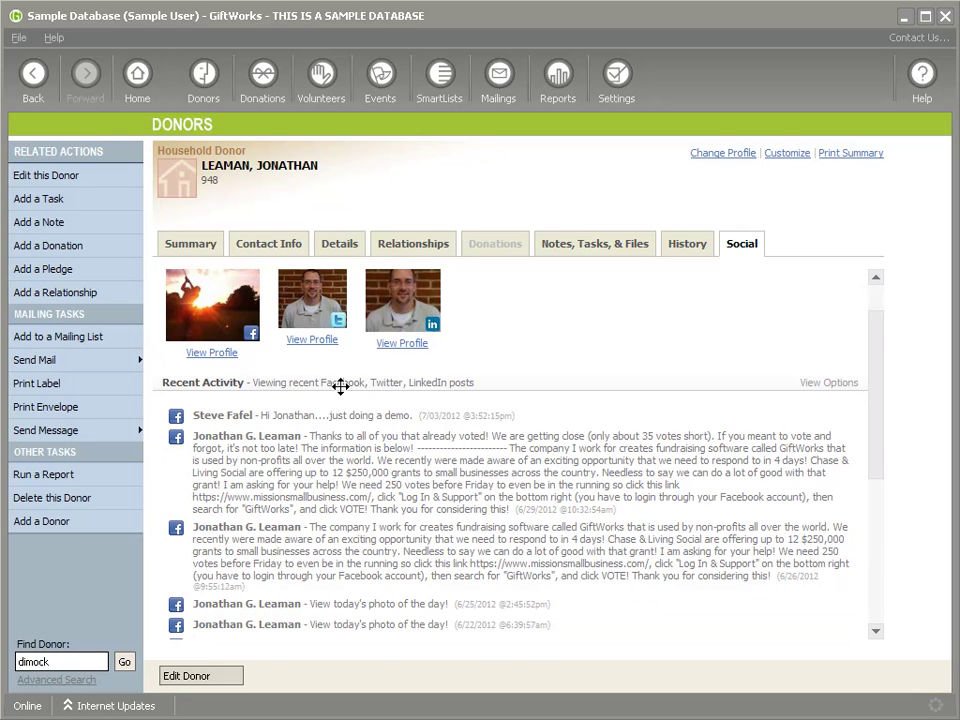
pyautogui.scroll(-1, 381, 476)
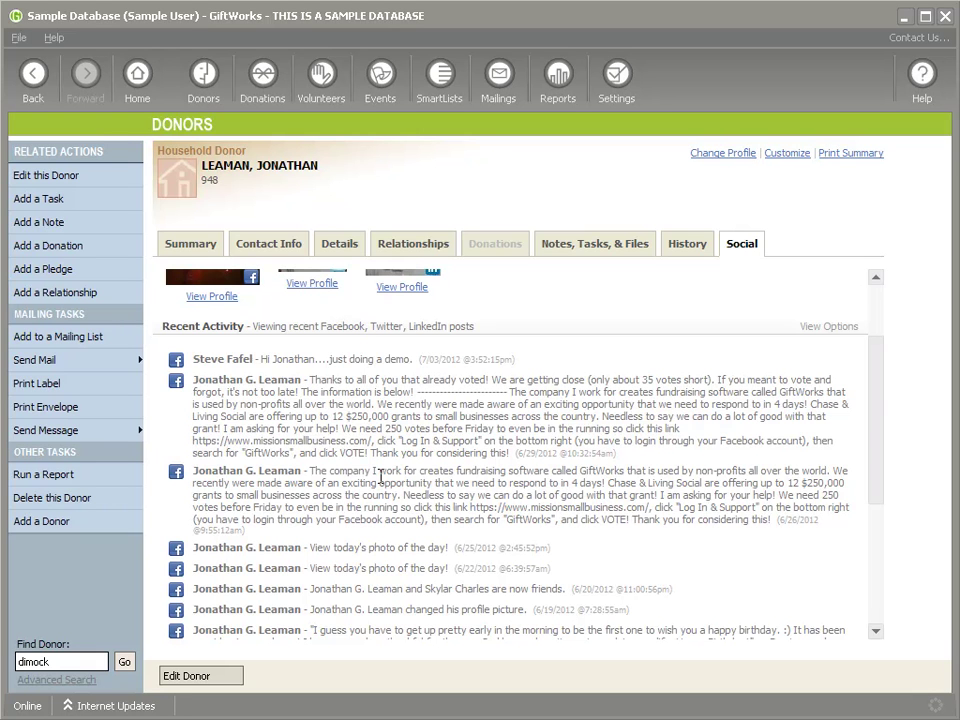
pyautogui.scroll(-5, 386, 482)
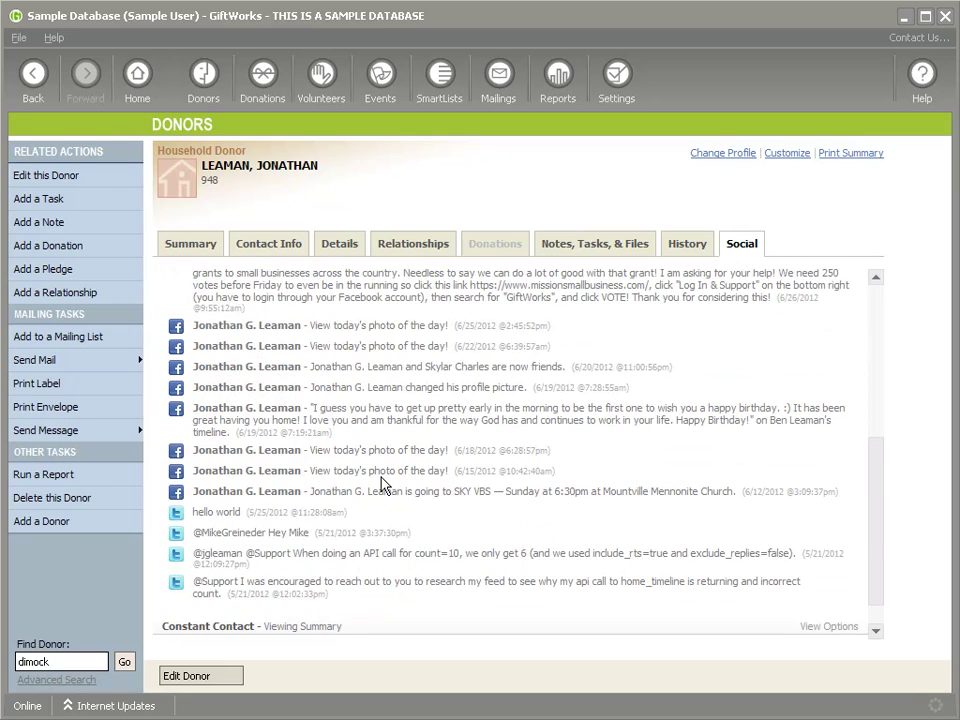
pyautogui.scroll(5, 394, 489)
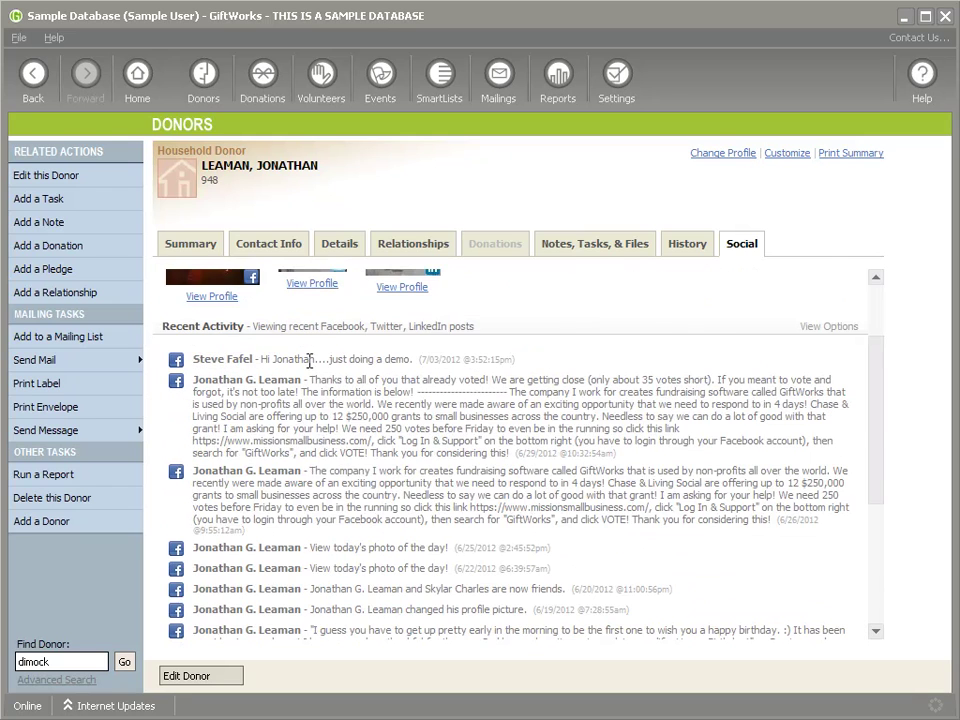
pyautogui.scroll(-3, 310, 361)
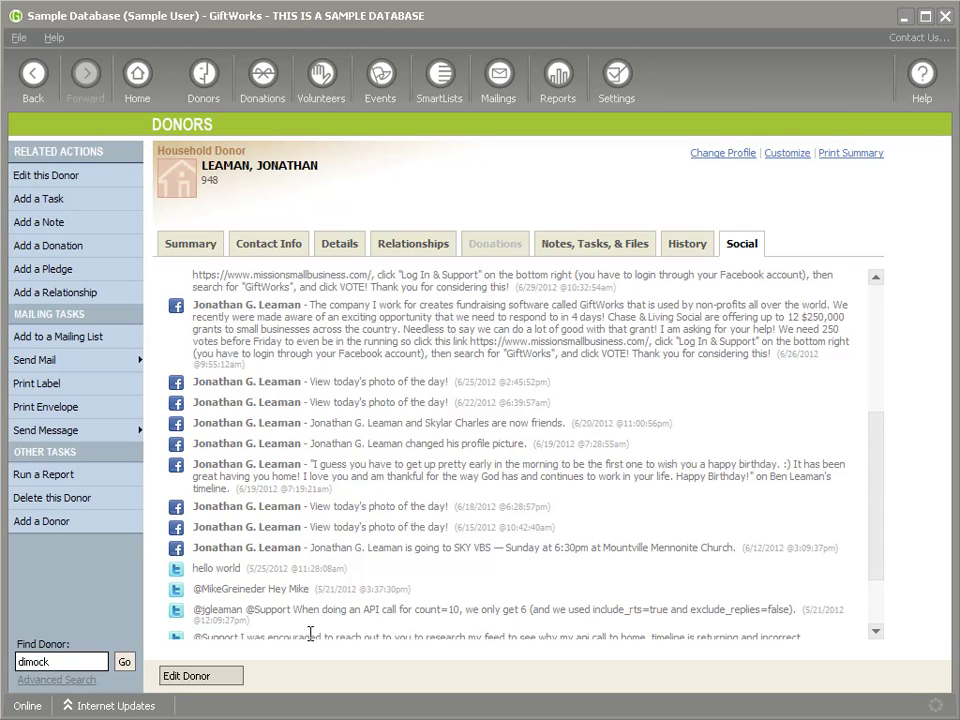
pyautogui.scroll(1, 392, 583)
pyautogui.scroll(-3, 395, 585)
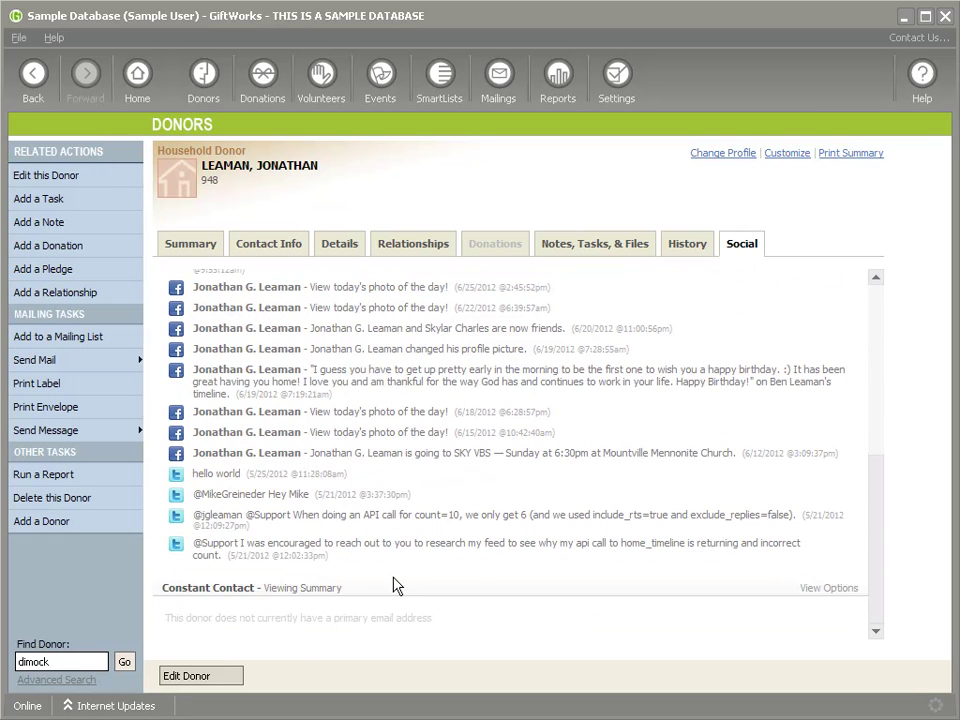
pyautogui.scroll(4, 743, 383)
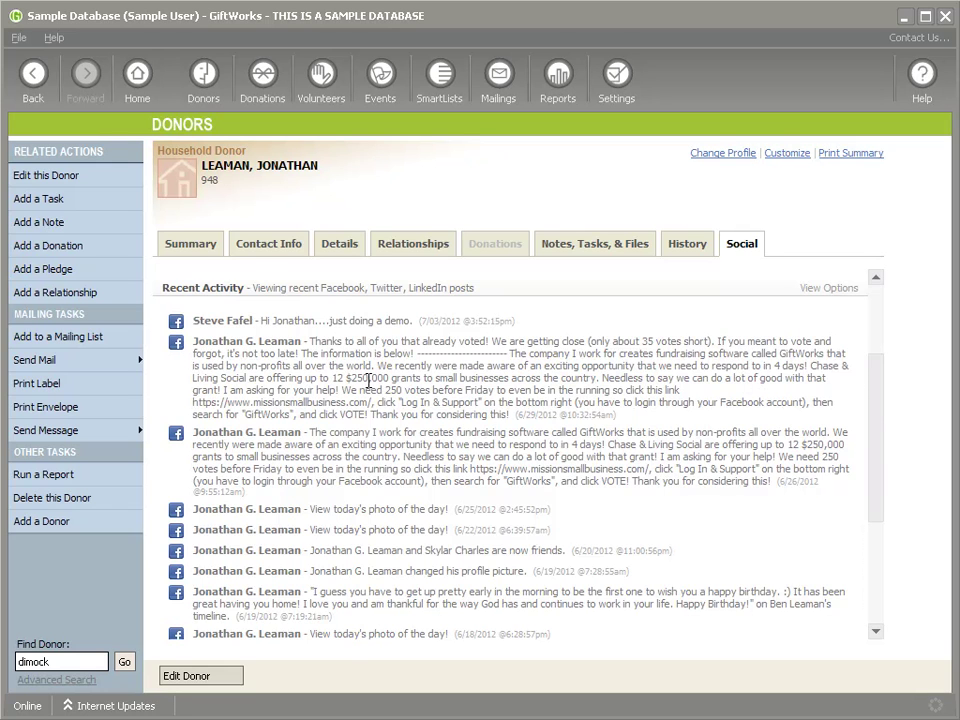
pyautogui.scroll(1, 369, 380)
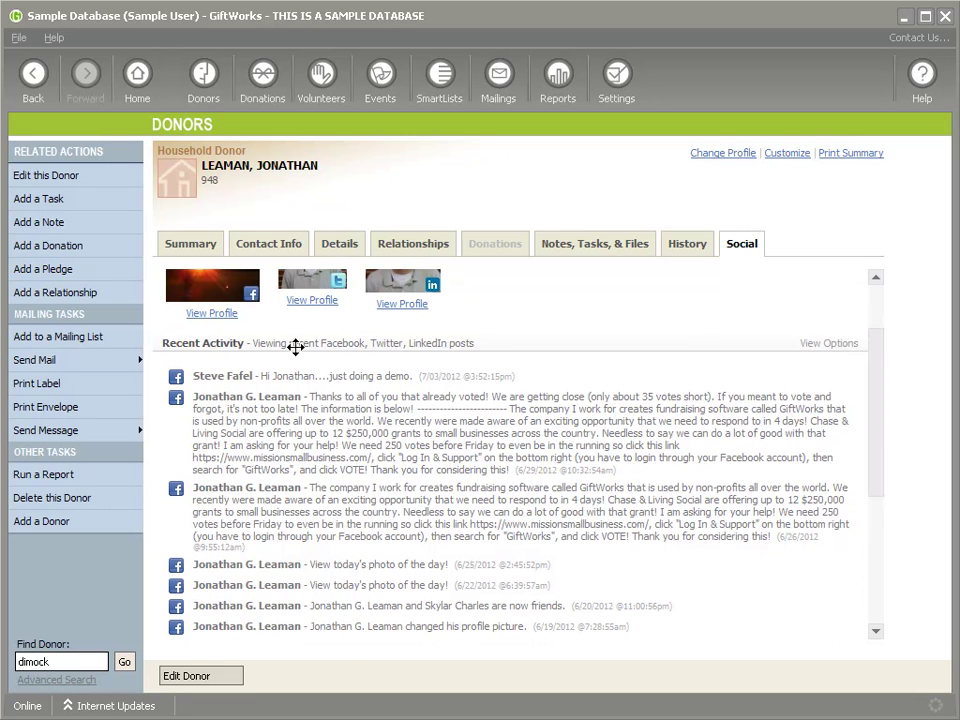
# In View Options, hide Facebook and LinkedIn posts, choose Show more posts, then restore Facebook
pyautogui.click(826, 344)
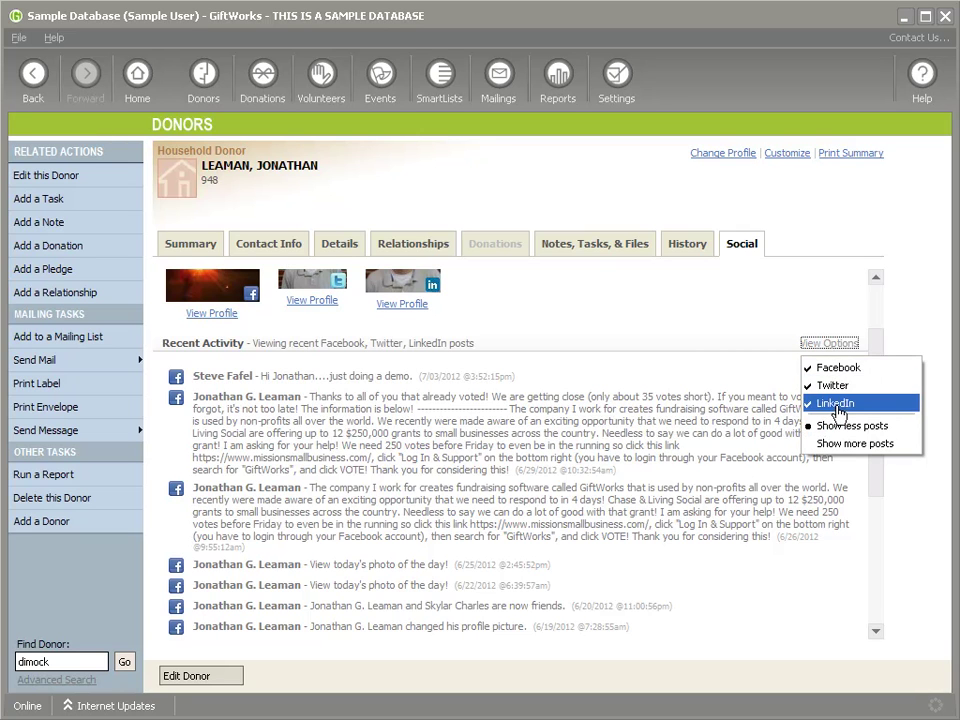
pyautogui.click(838, 370)
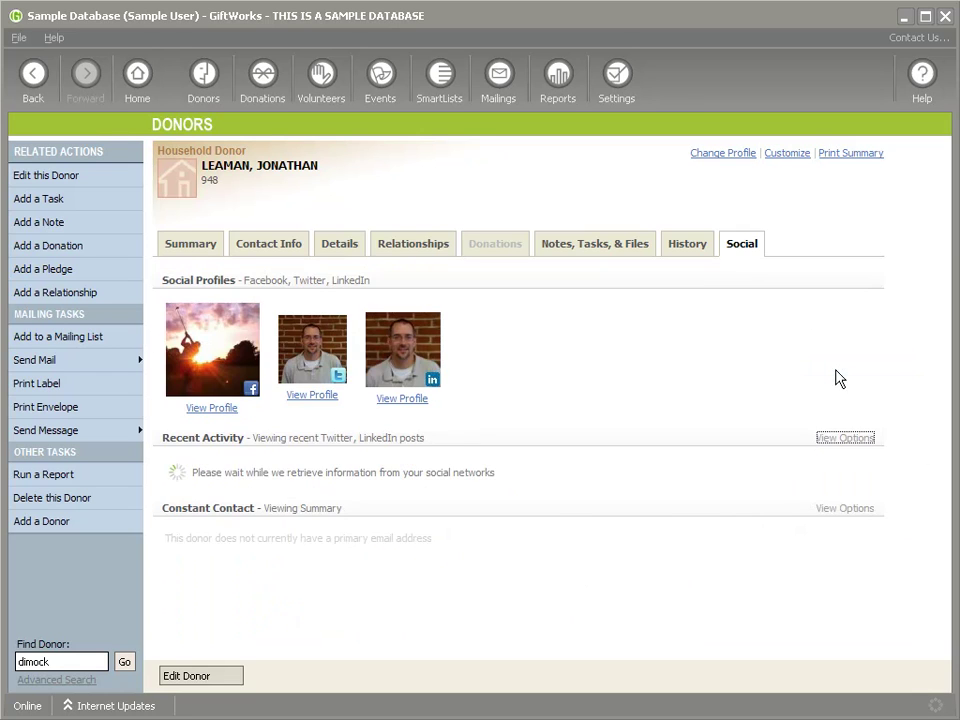
pyautogui.scroll(-3, 476, 440)
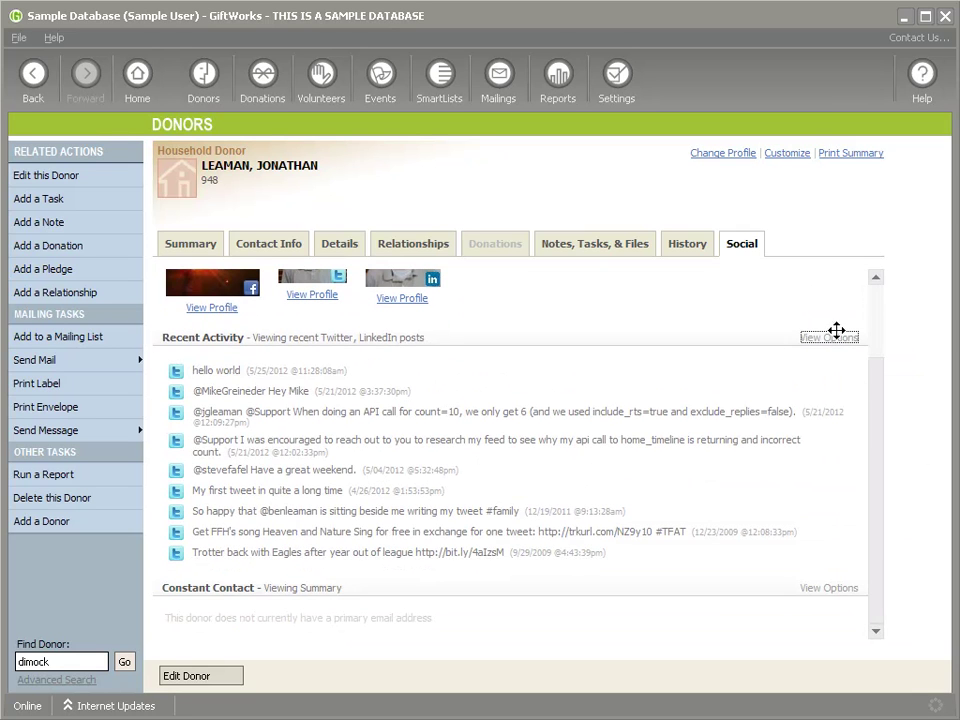
pyautogui.click(836, 337)
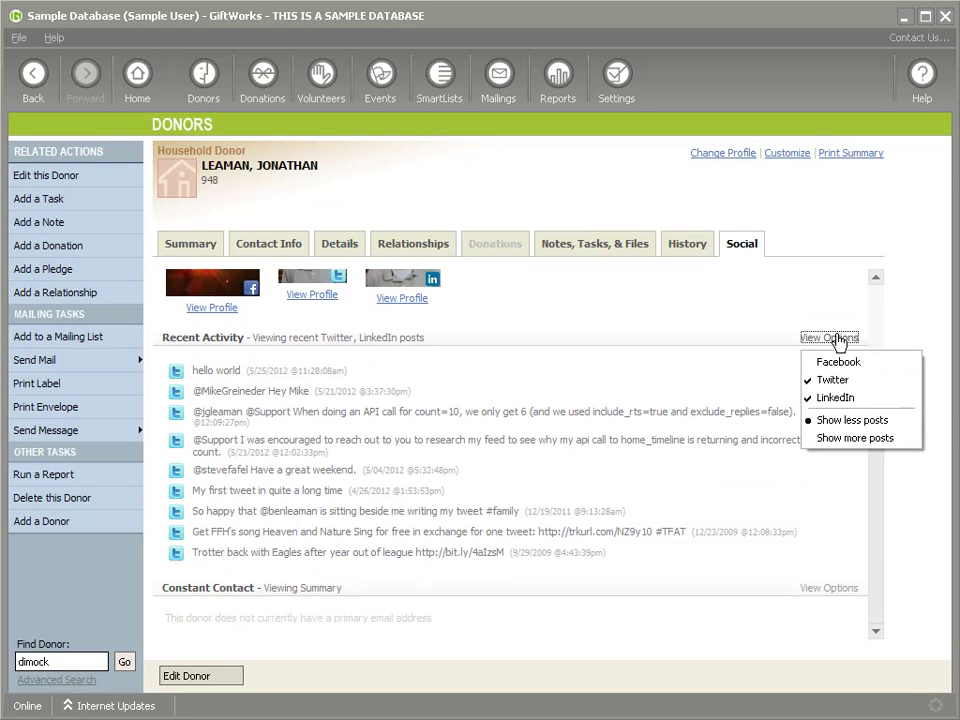
pyautogui.click(840, 397)
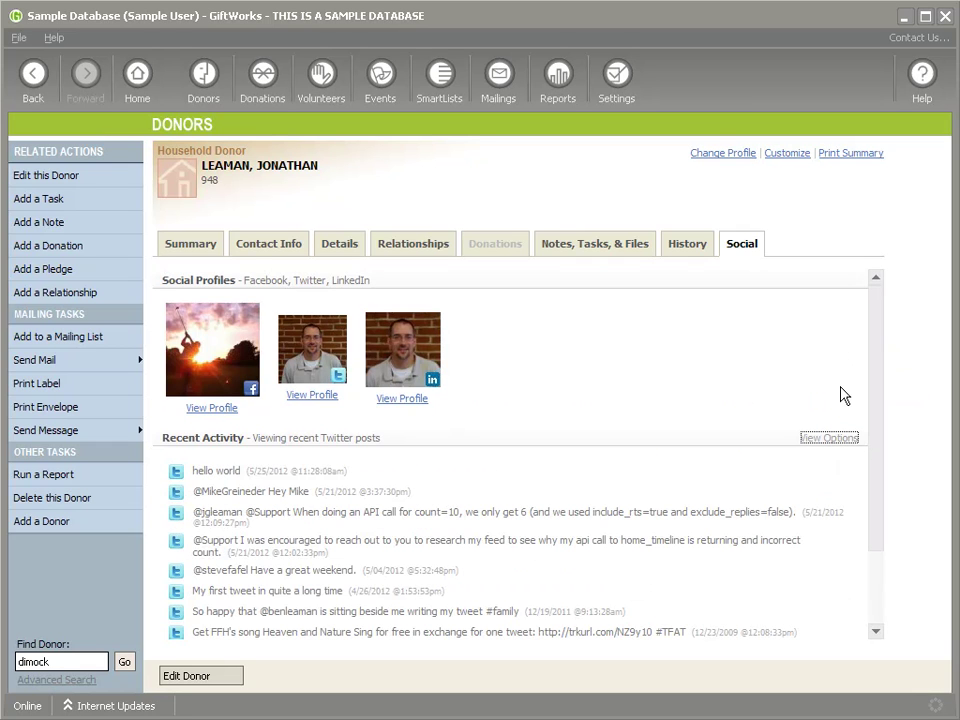
pyautogui.click(828, 440)
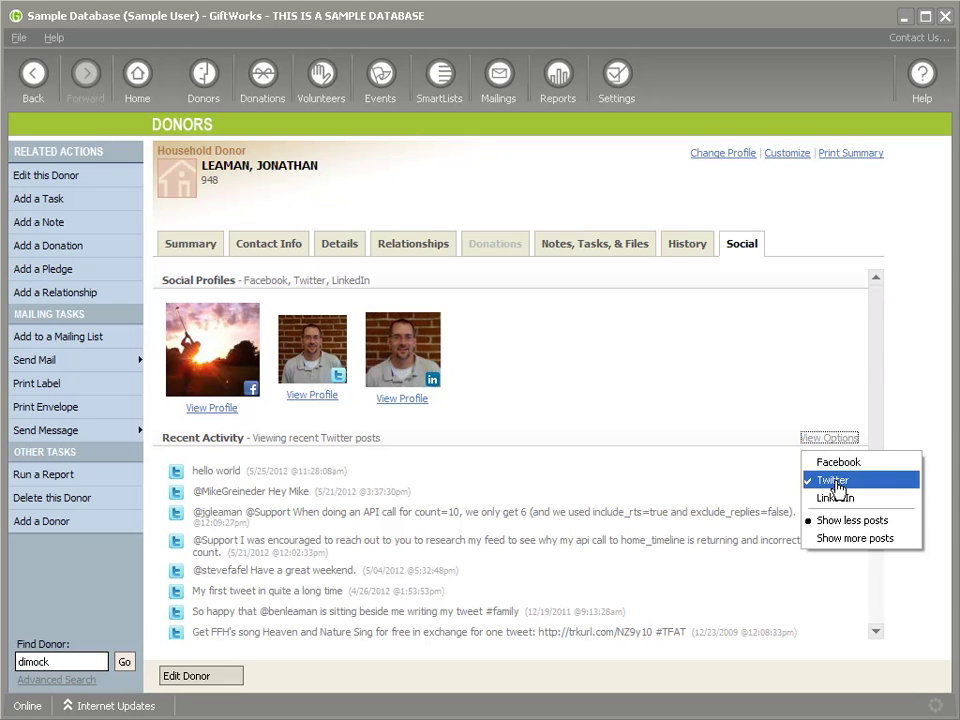
pyautogui.click(851, 540)
pyautogui.scroll(-2, 749, 535)
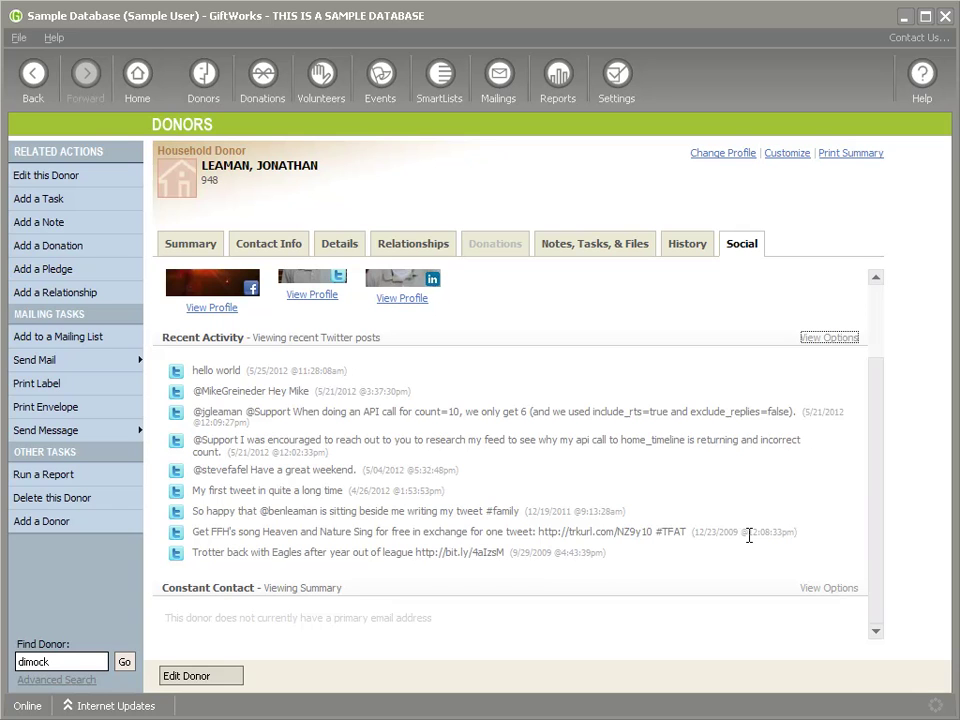
pyautogui.click(828, 337)
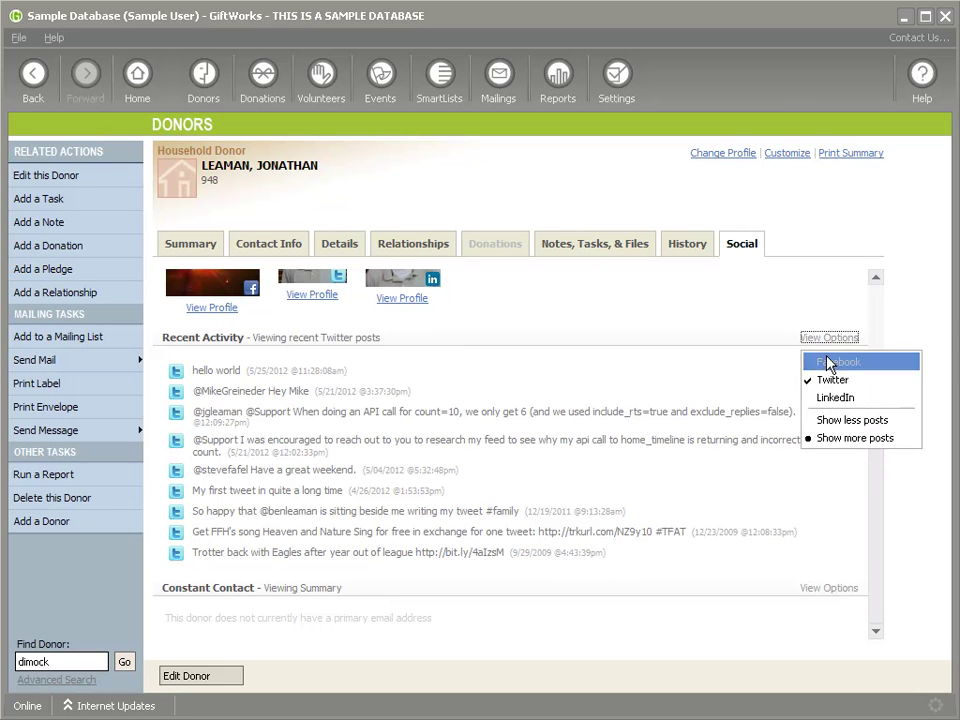
pyautogui.click(828, 362)
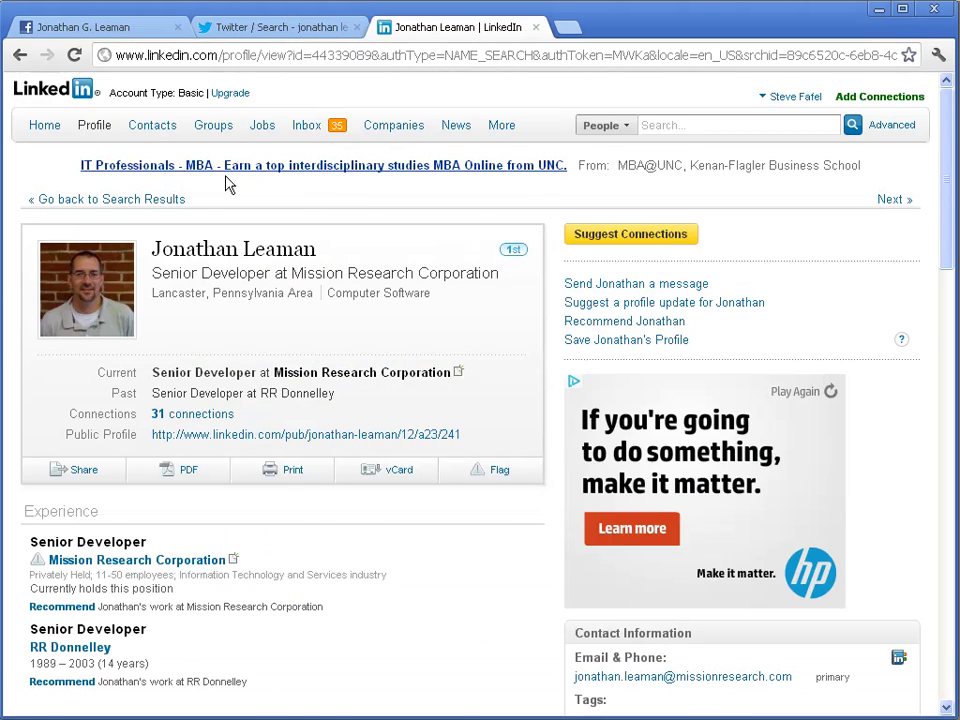
# Scroll through the donor's Facebook profile in Chrome, then open his Twitter profile's 9 tweets
pyautogui.click(88, 30)
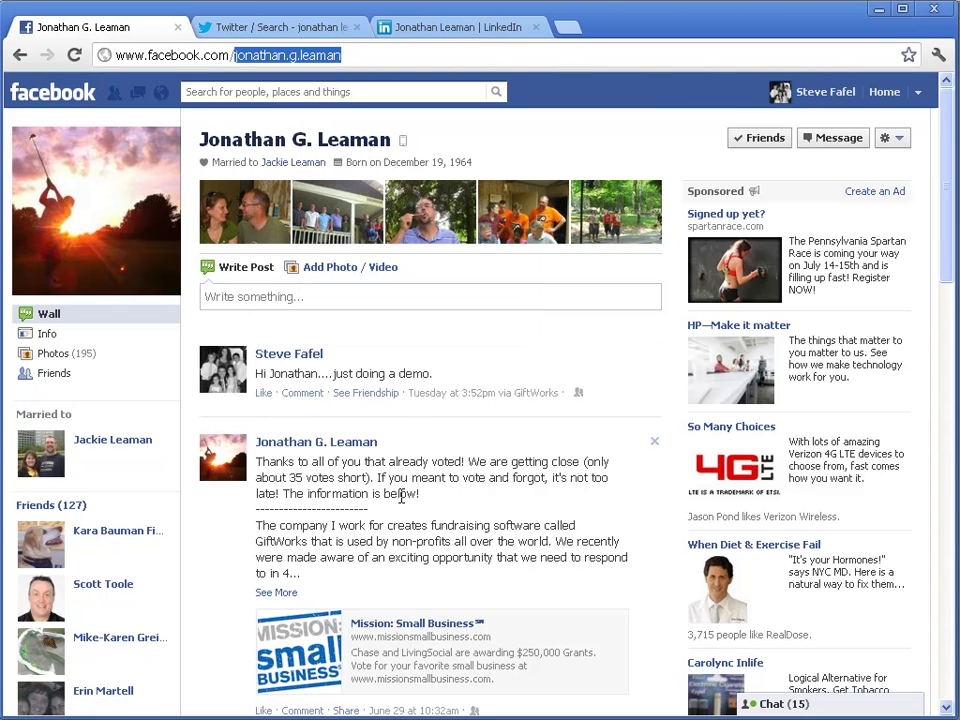
pyautogui.scroll(-1, 293, 465)
pyautogui.scroll(-7, 385, 452)
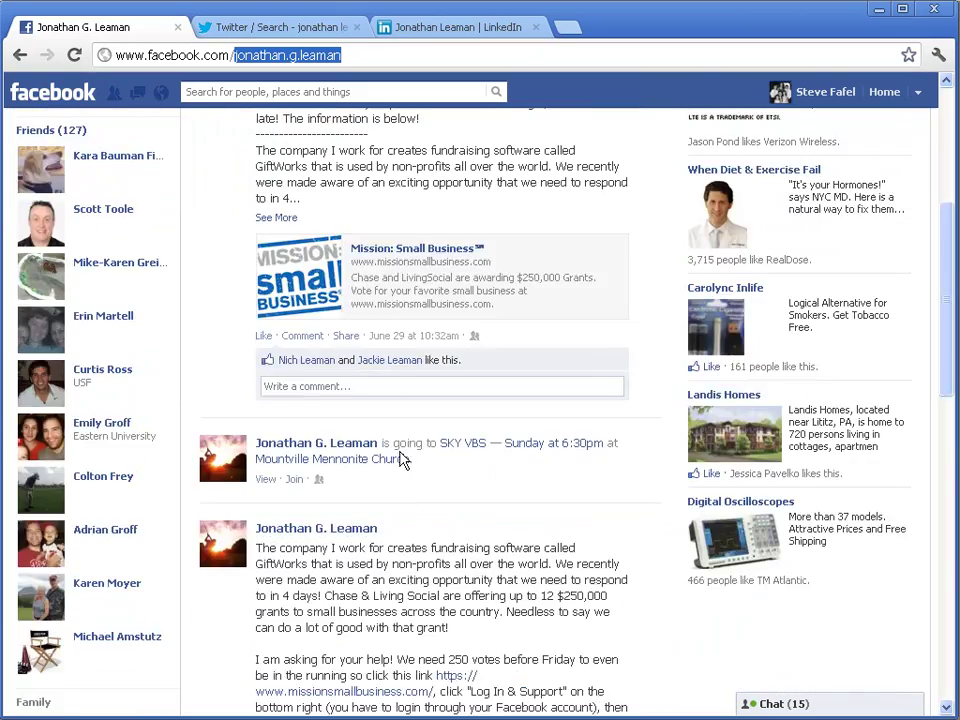
pyautogui.scroll(-1, 366, 498)
pyautogui.scroll(11, 405, 495)
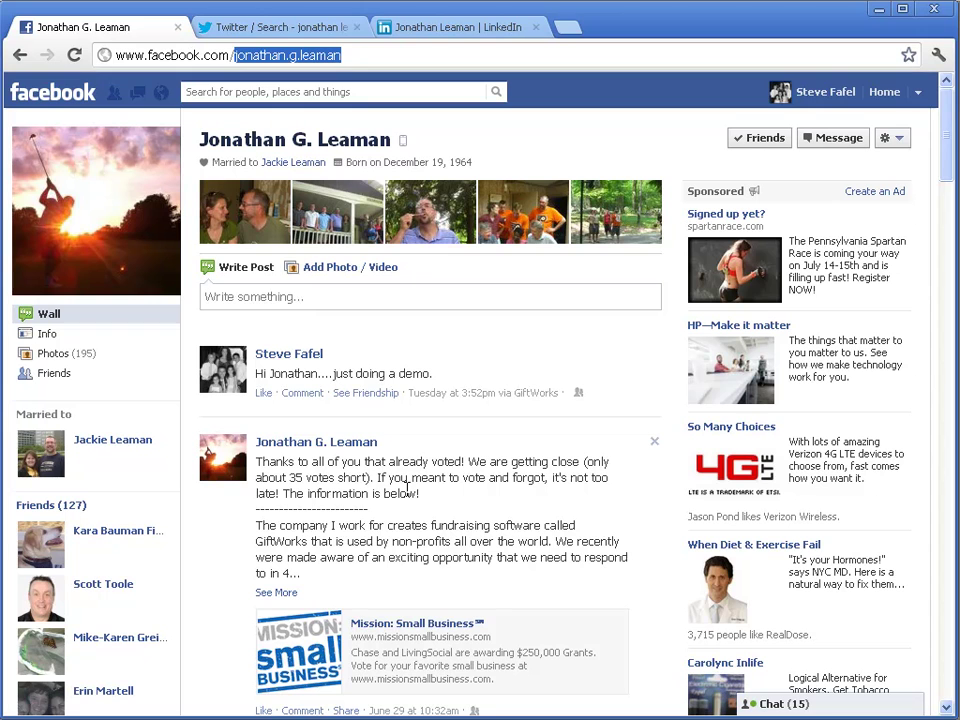
pyautogui.click(258, 27)
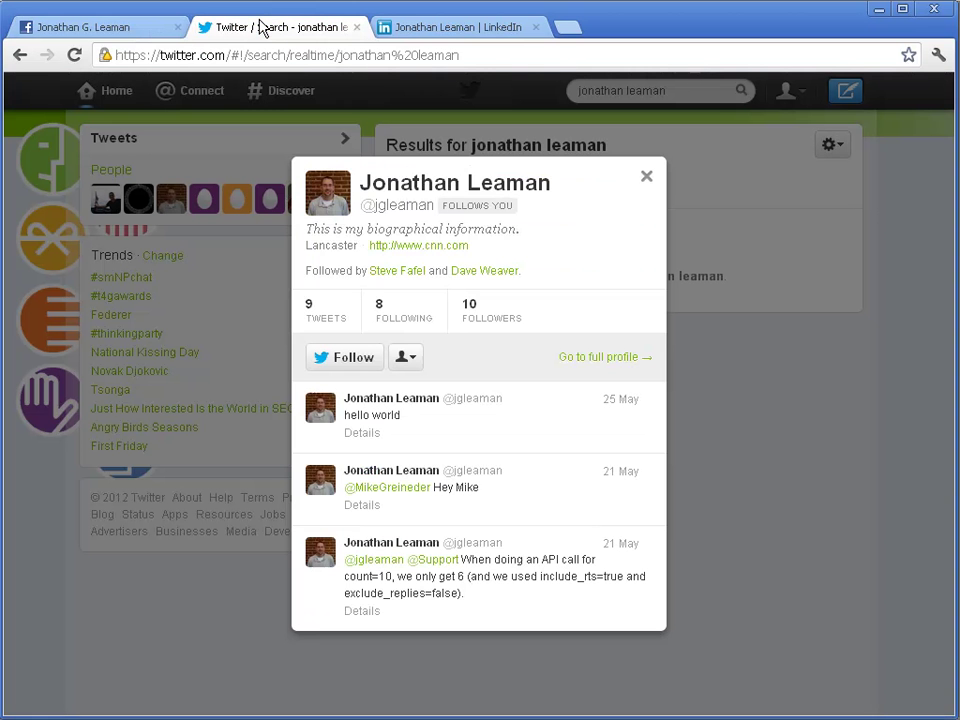
pyautogui.click(314, 318)
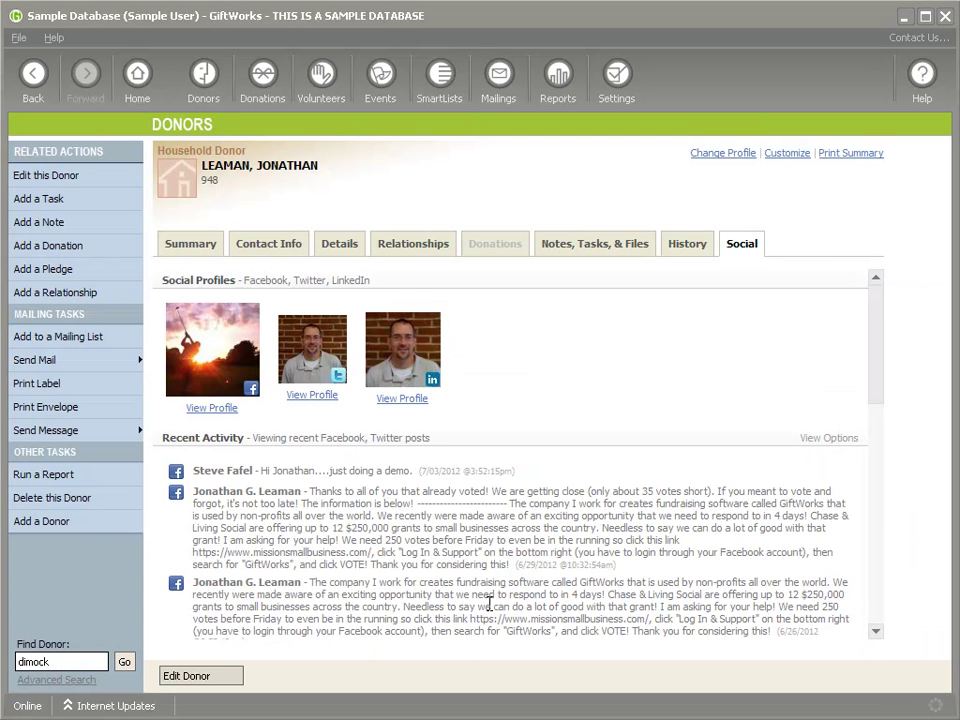
# Scroll the Social feed, then bring up the Send Message options in Related Actions
pyautogui.scroll(-15, 340, 440)
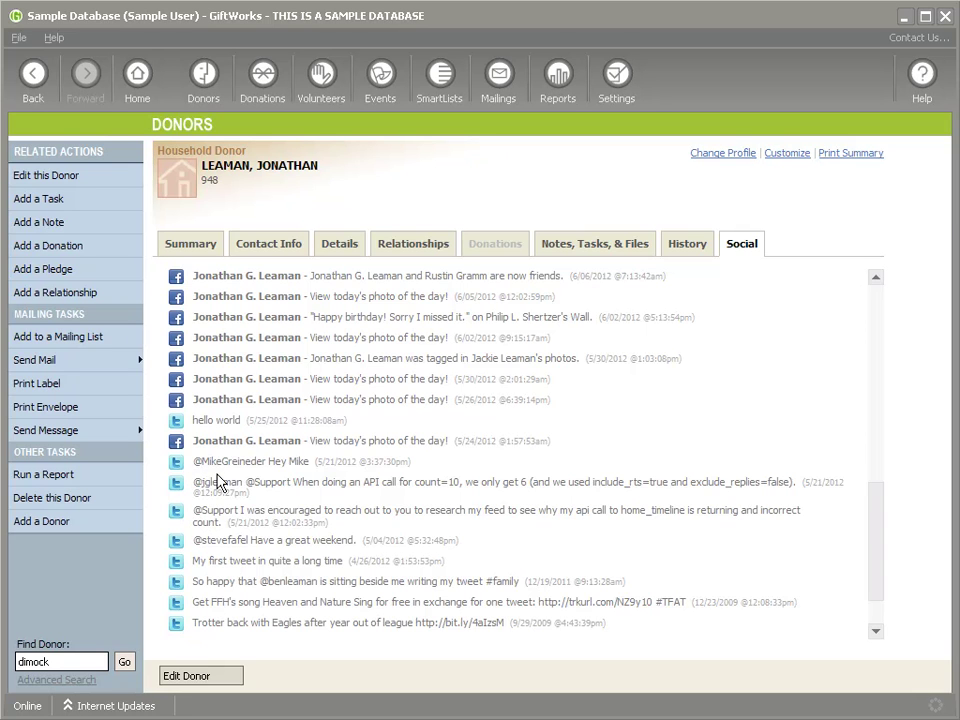
pyautogui.scroll(3, 325, 482)
pyautogui.scroll(1, 322, 482)
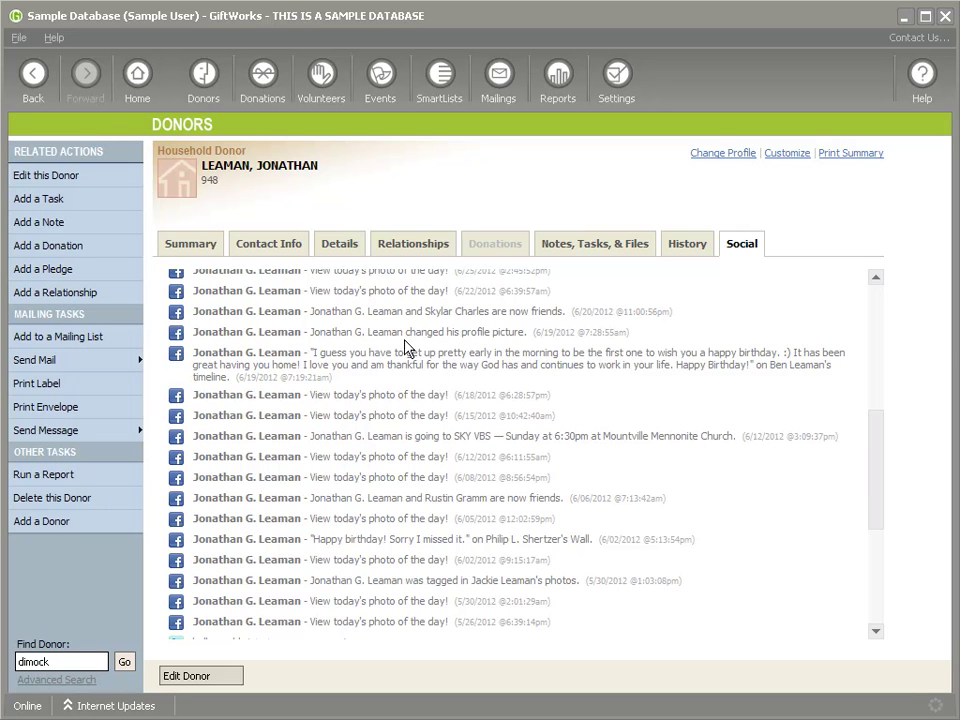
pyautogui.click(62, 432)
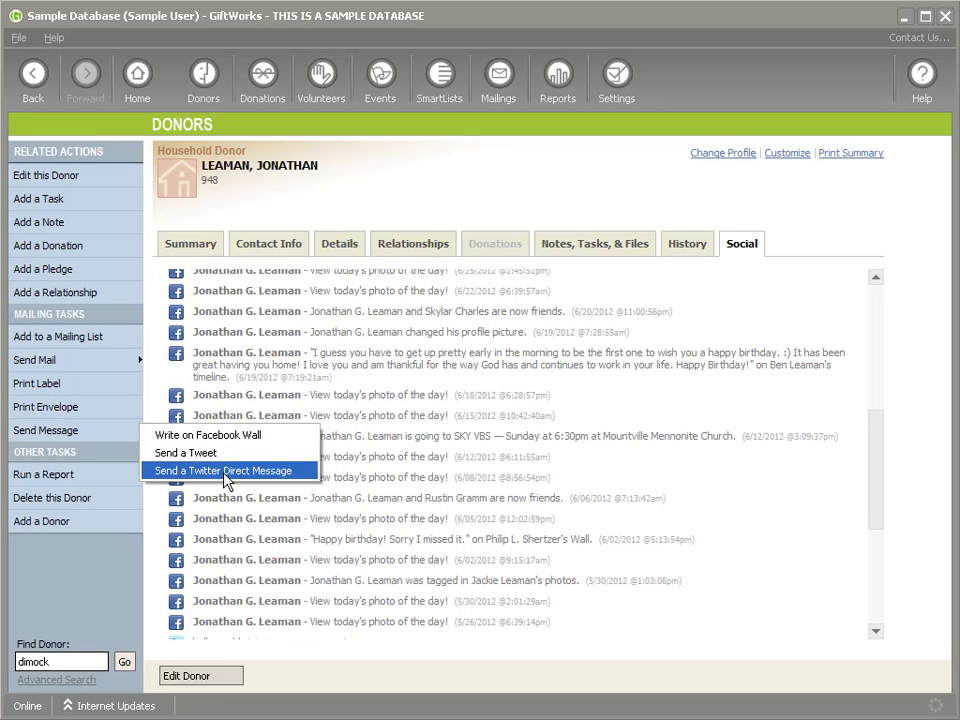
# Write a wall post greeting the donor by first name: '- I am doing a demo and I hope you like it.'
pyautogui.click(218, 437)
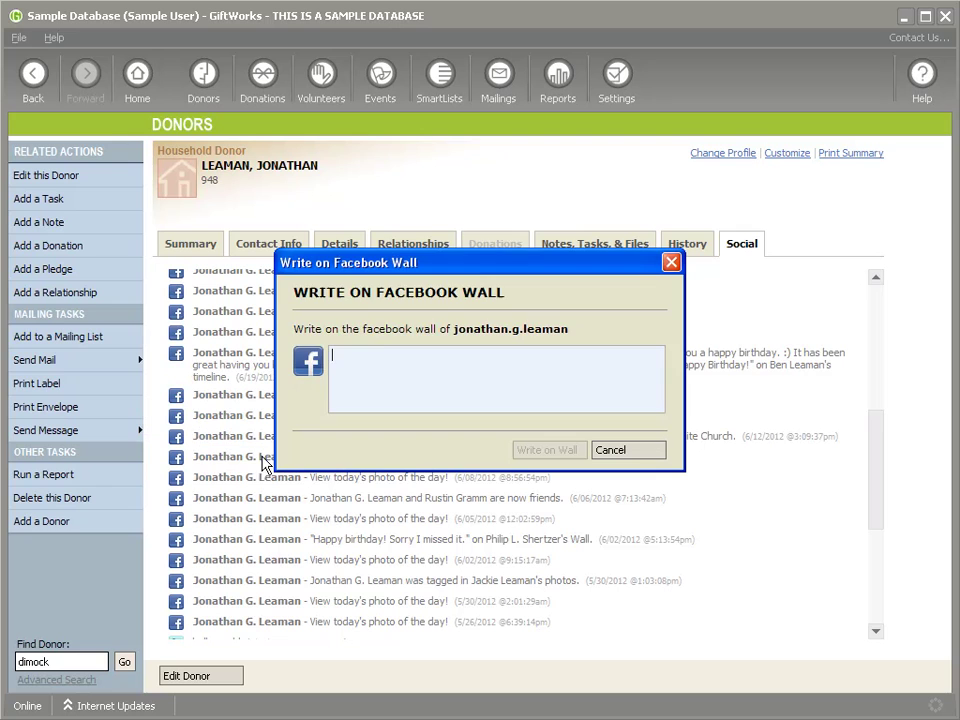
pyautogui.write('Hi Jonath')
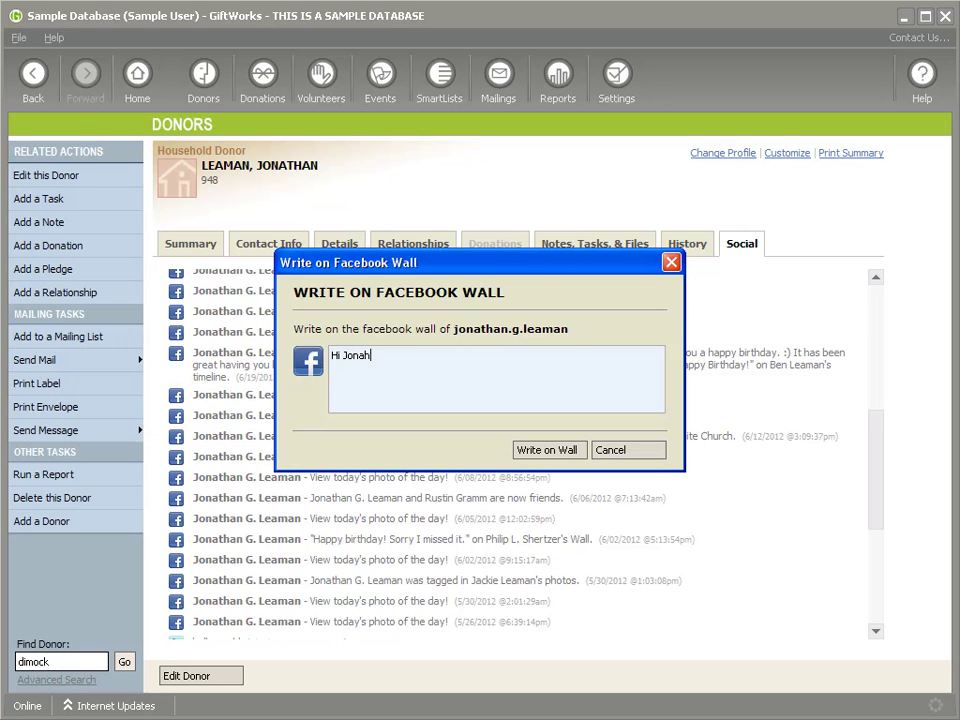
pyautogui.press('BackSpace')
pyautogui.press('BackSpace')
pyautogui.write('than - I am doing a demo and I hop')
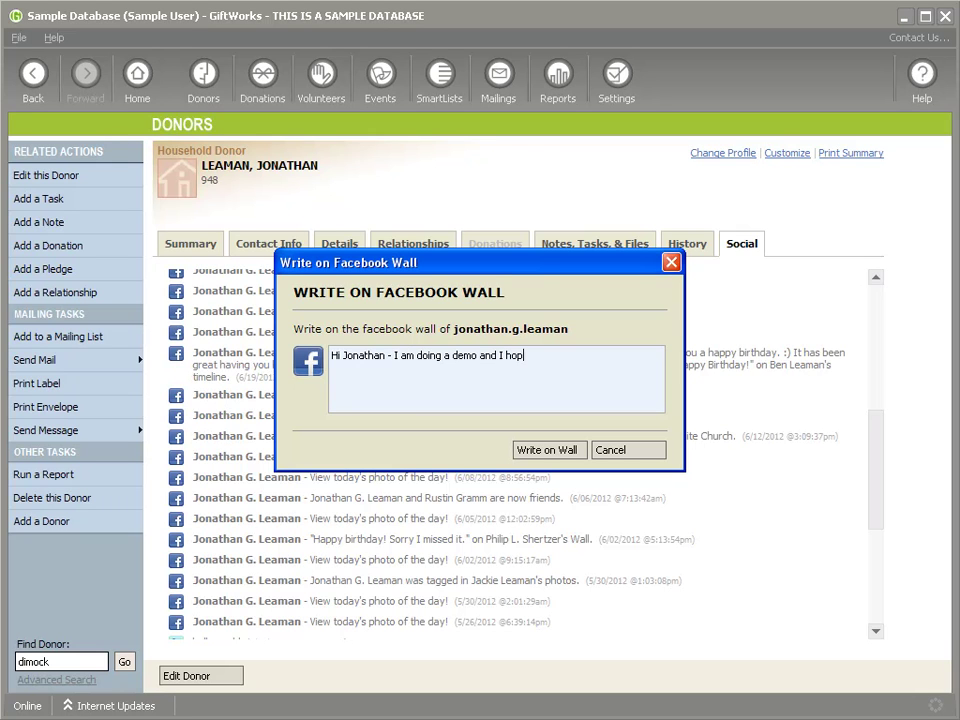
pyautogui.write('e you like it.')
pyautogui.click(548, 450)
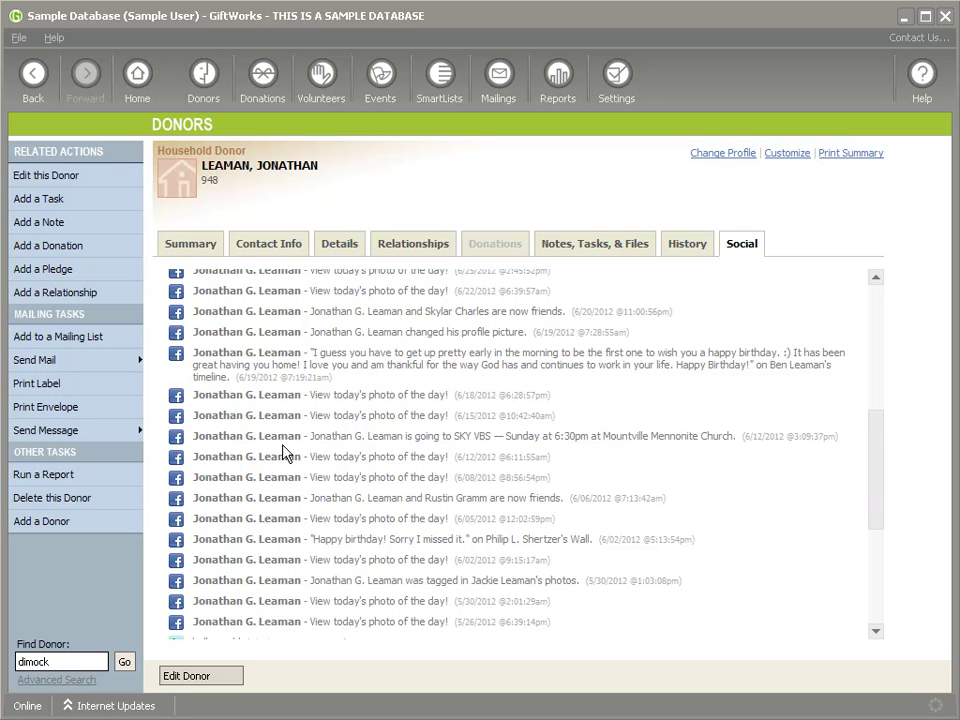
pyautogui.scroll(5, 464, 392)
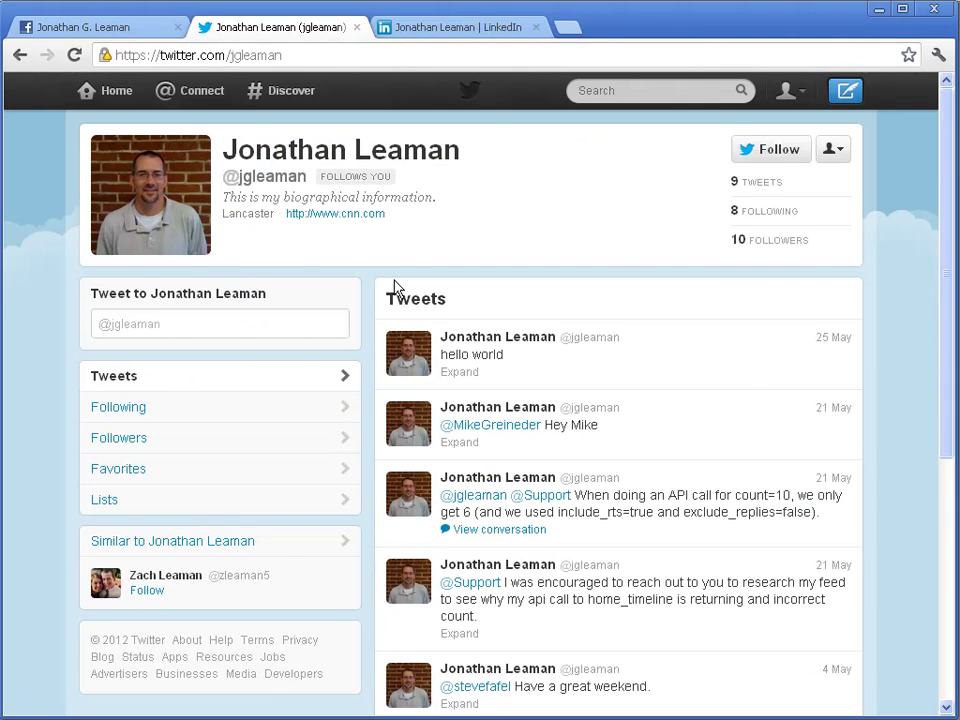
# Reload the donor's Facebook wall, highlight the new post's 'via GiftWorks' label, and return to GiftWorks
pyautogui.click(118, 30)
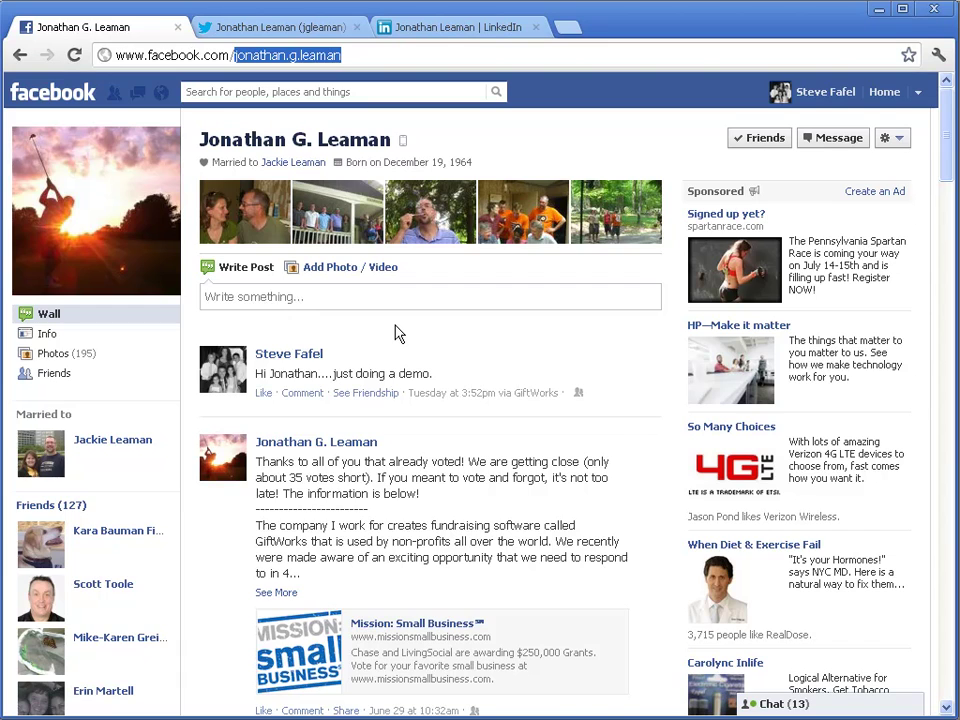
pyautogui.press('Return')
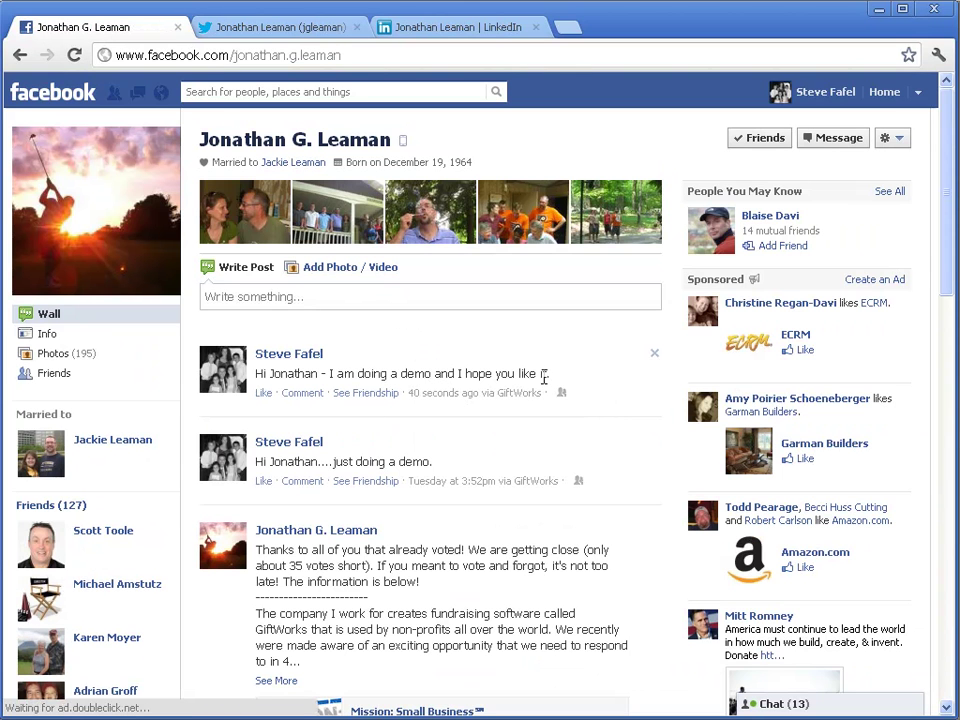
pyautogui.moveTo(256, 364)
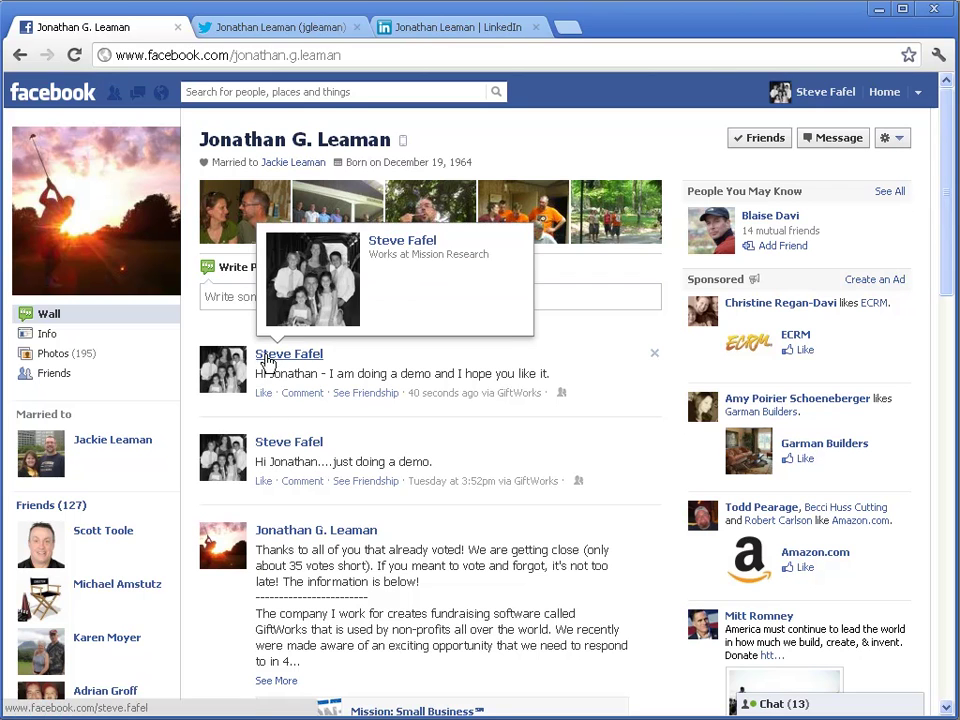
pyautogui.moveTo(483, 393); pyautogui.dragTo(541, 394)
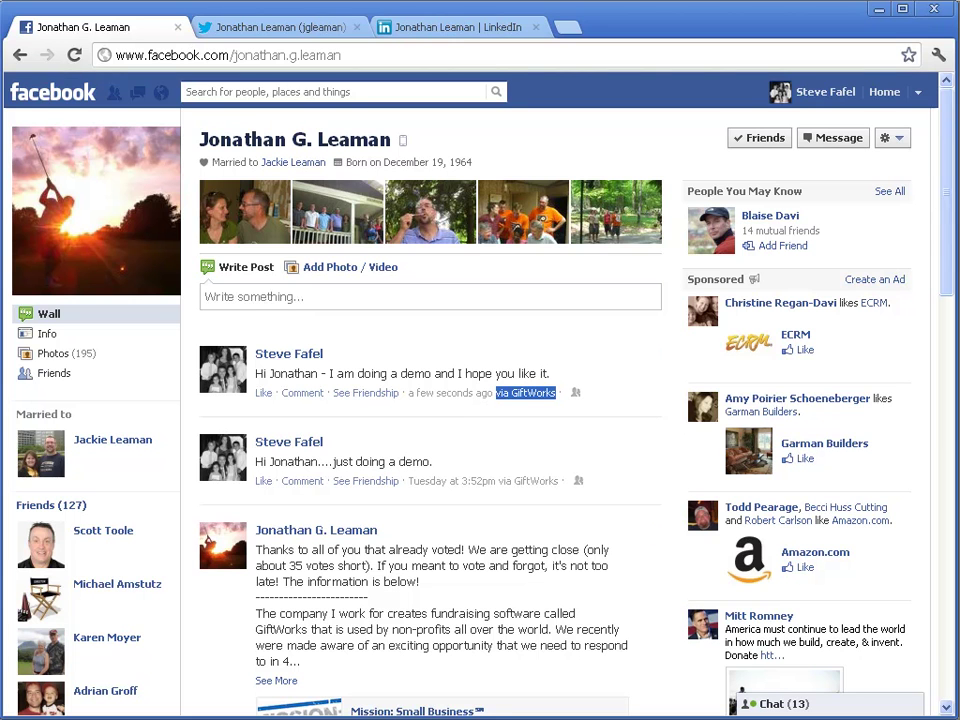
pyautogui.hotkey('alt', 'Tab')
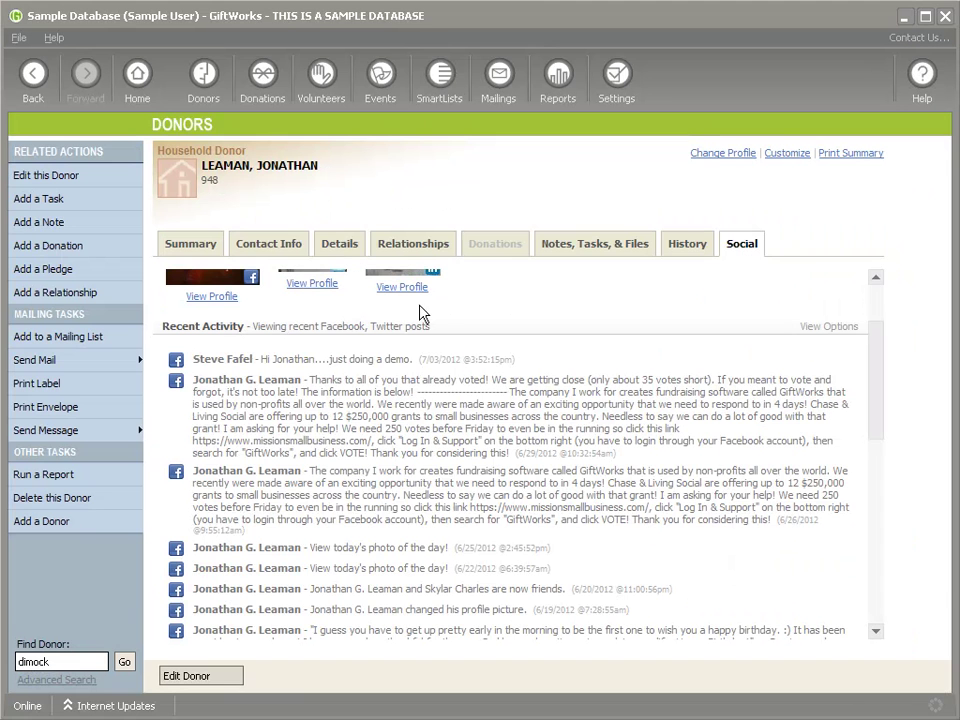
# Tweet the donor a first-name greeting with 'hope you are doing well.', removing the double space
pyautogui.click(48, 432)
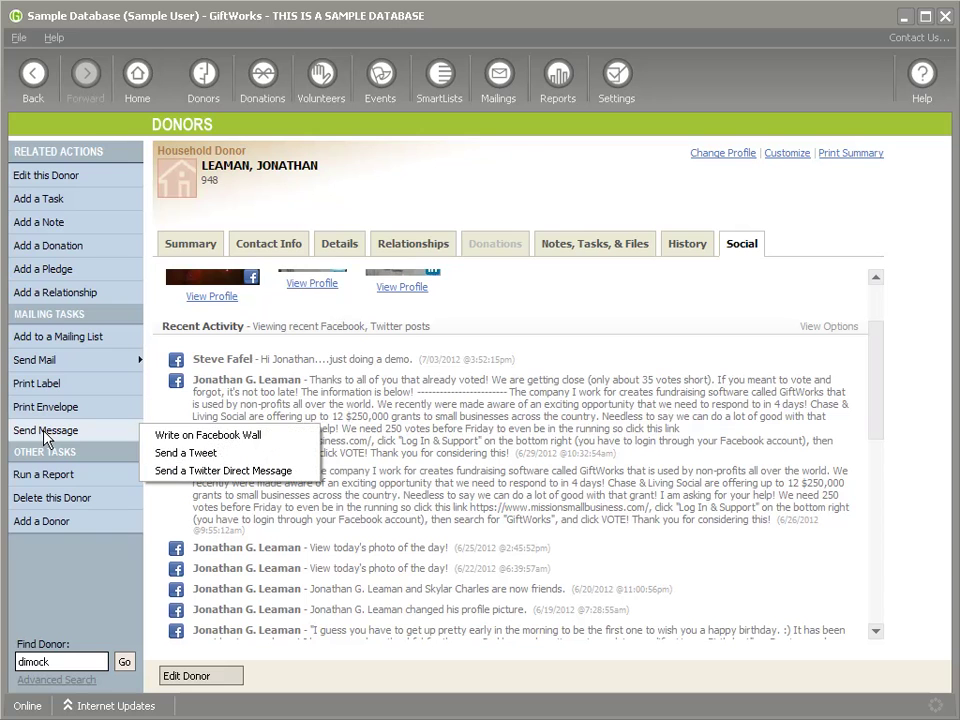
pyautogui.click(214, 455)
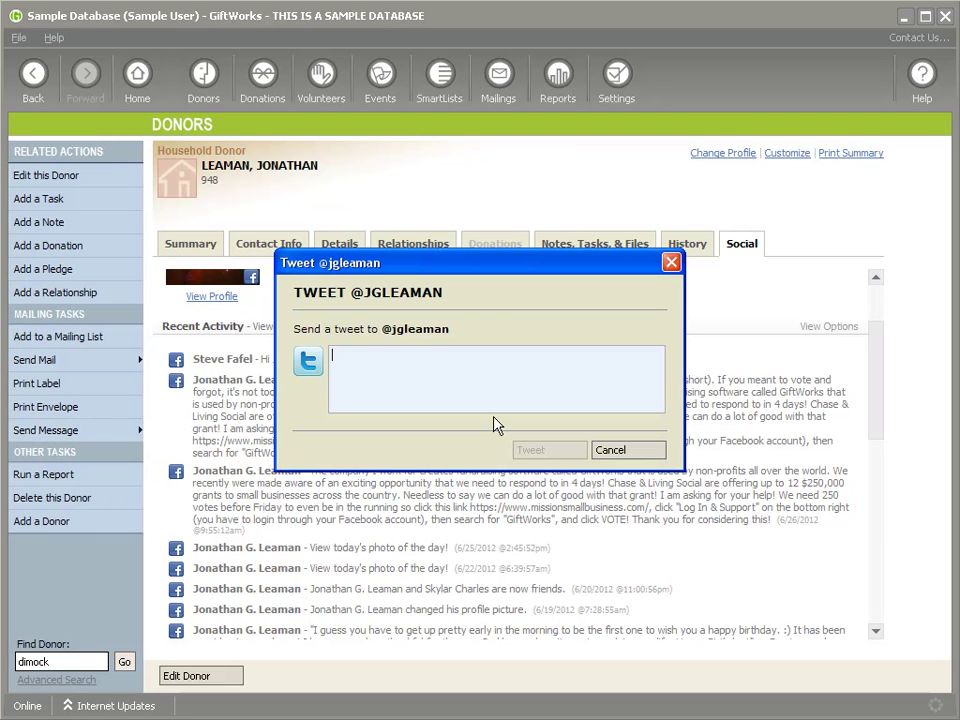
pyautogui.write('Hi ')
pyautogui.write('Jonathan ')
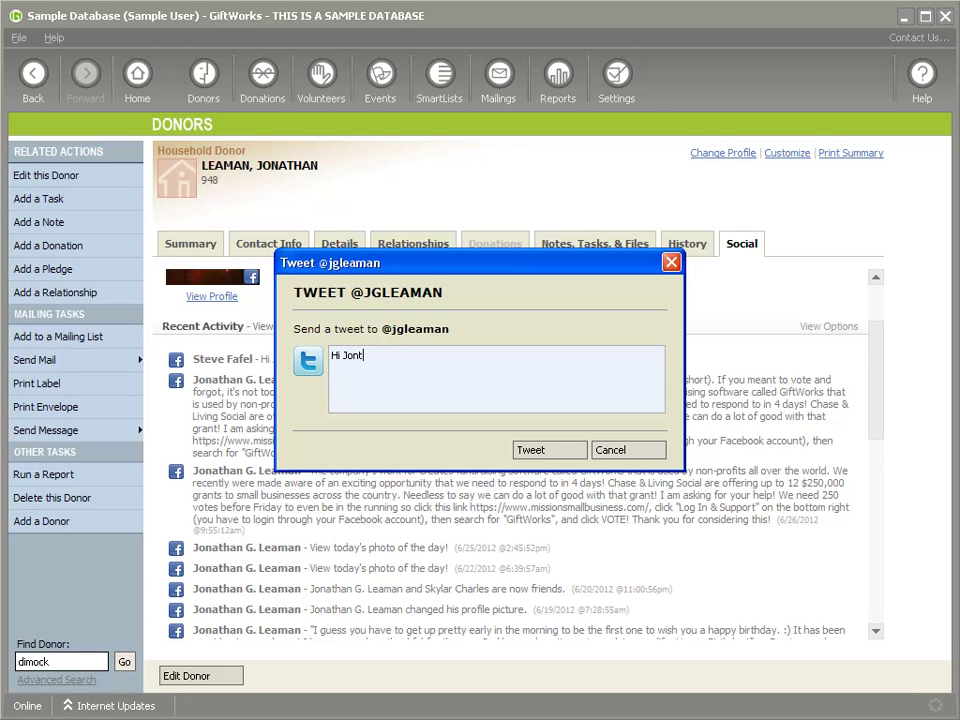
pyautogui.write(' hope you are doing well.')
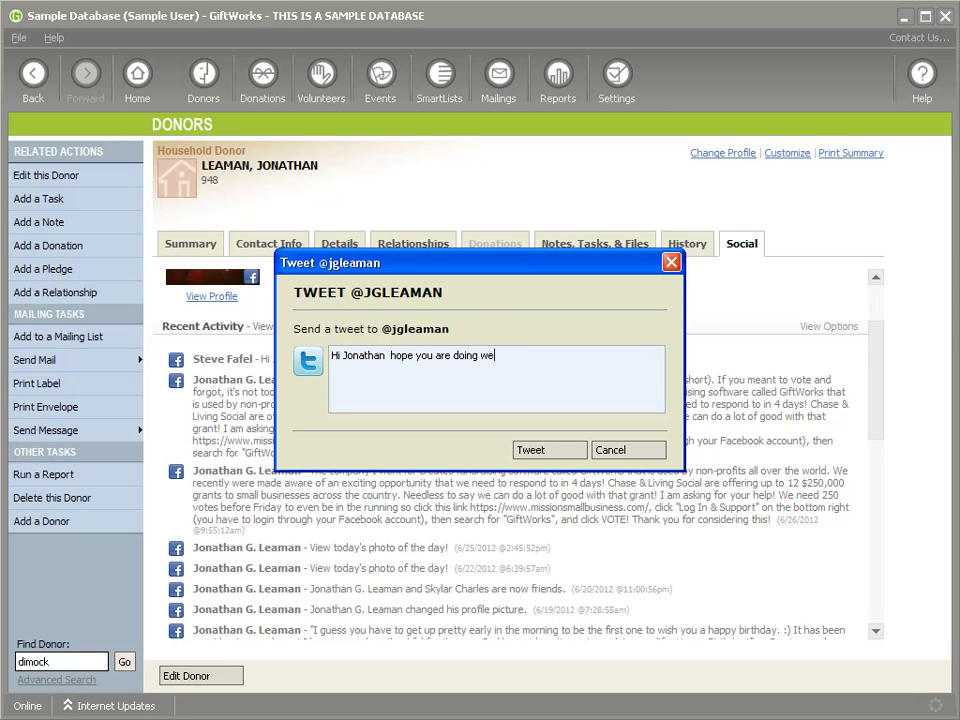
pyautogui.click(379, 356)
pyautogui.press('BackSpace')
pyautogui.click(553, 451)
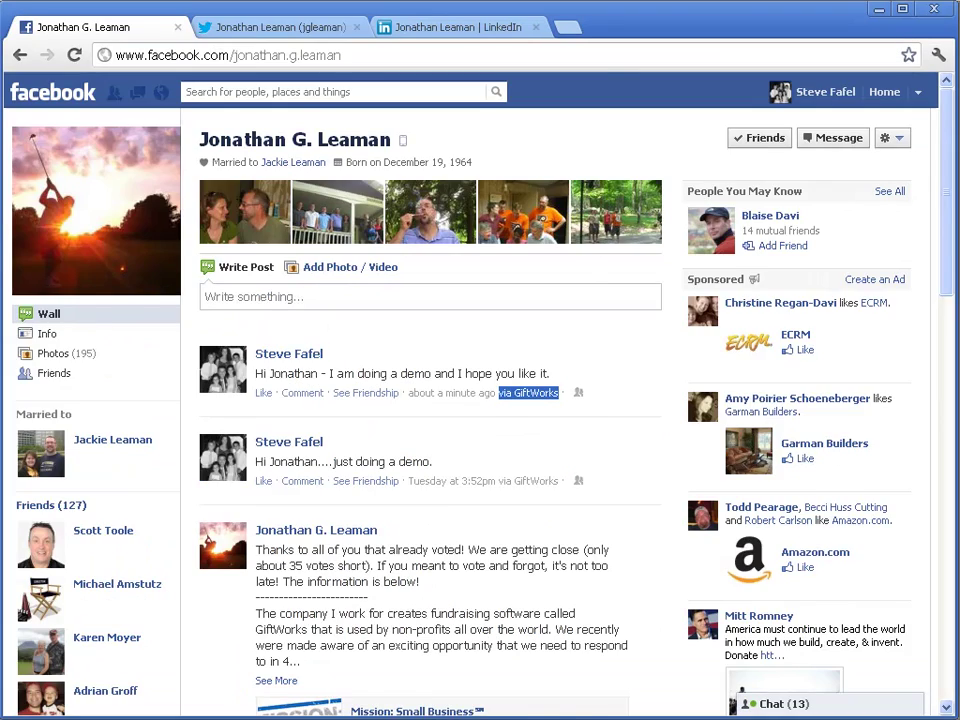
pyautogui.click(288, 27)
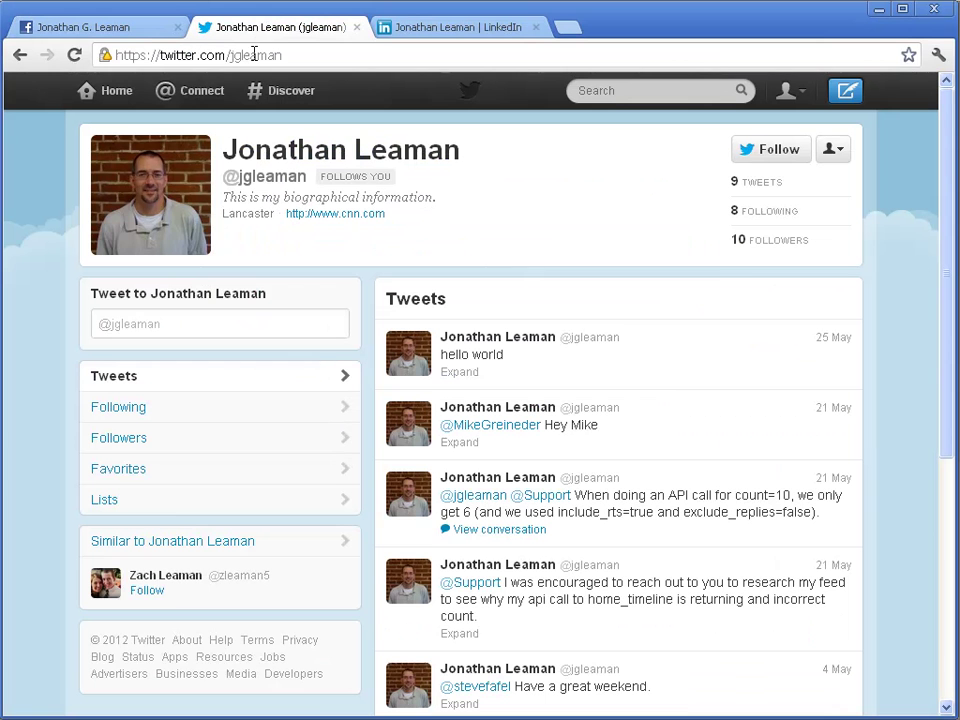
# Load the Twitter Home timeline in Chrome
pyautogui.click(128, 98)
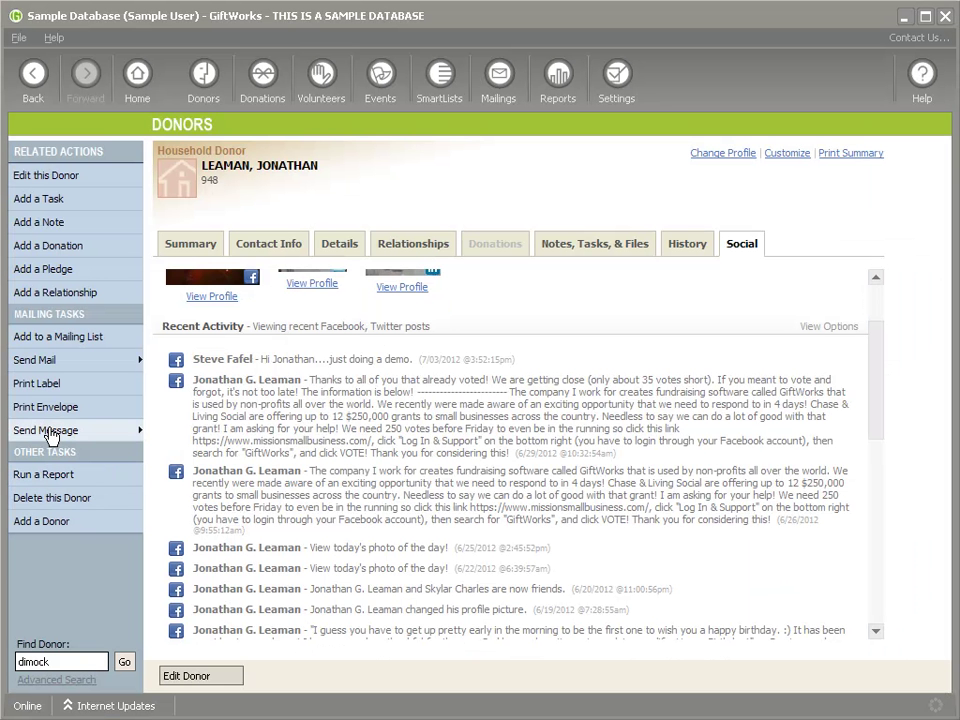
# Tweet 'Thanks for being a loyal supporter of GiftWorks!' to the donor
pyautogui.moveTo(57, 432)
pyautogui.click(190, 451)
pyautogui.write('Thanks for being a loy')
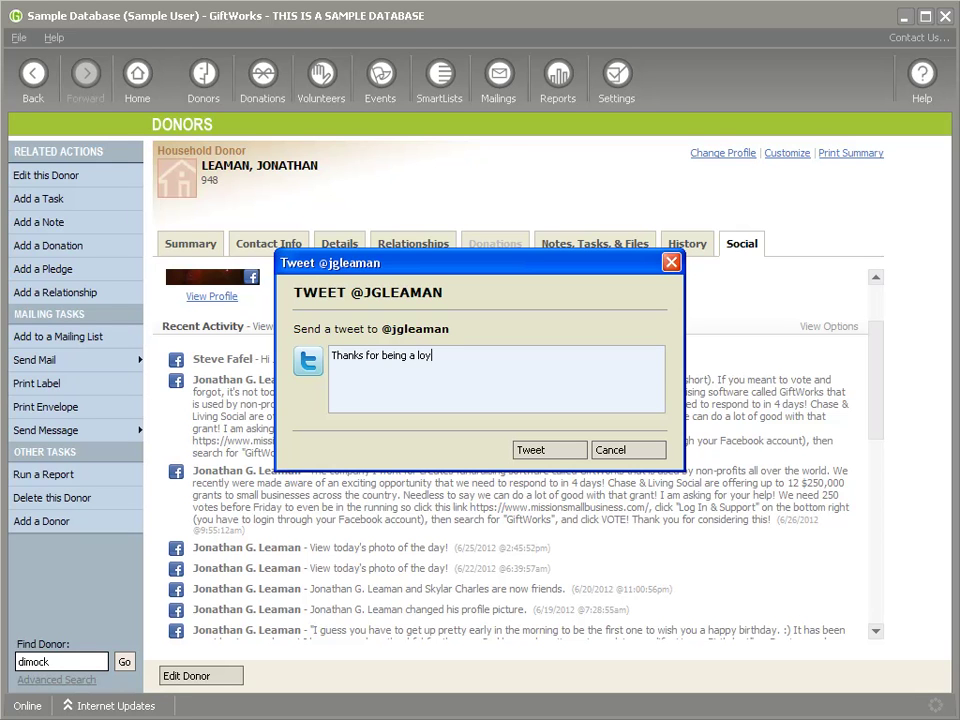
pyautogui.write('al supporter o')
pyautogui.write('ftWorks!')
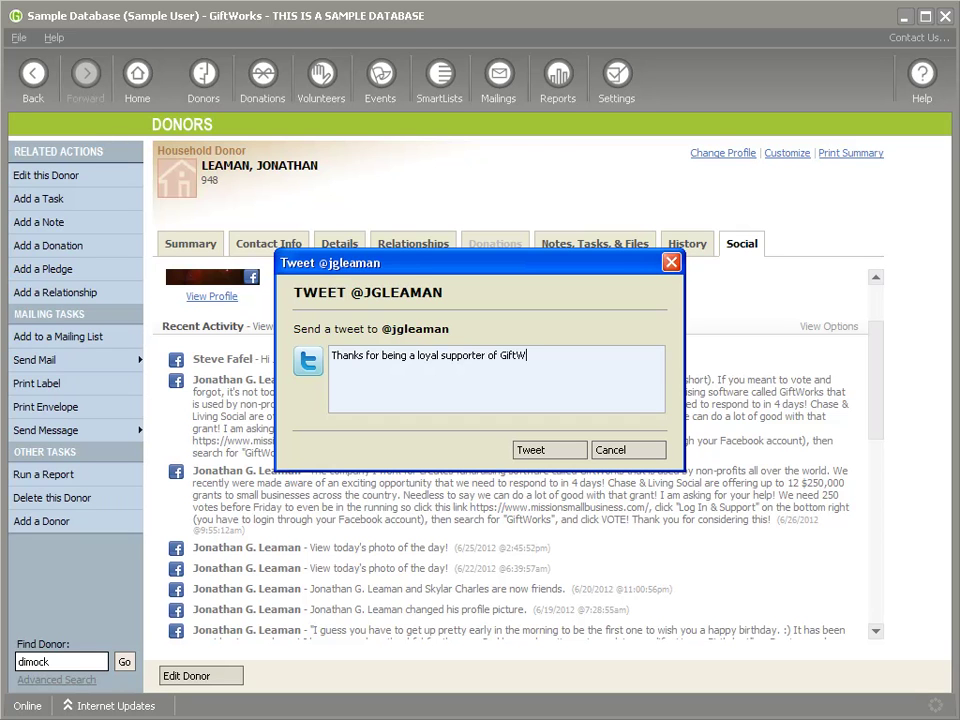
pyautogui.click(552, 450)
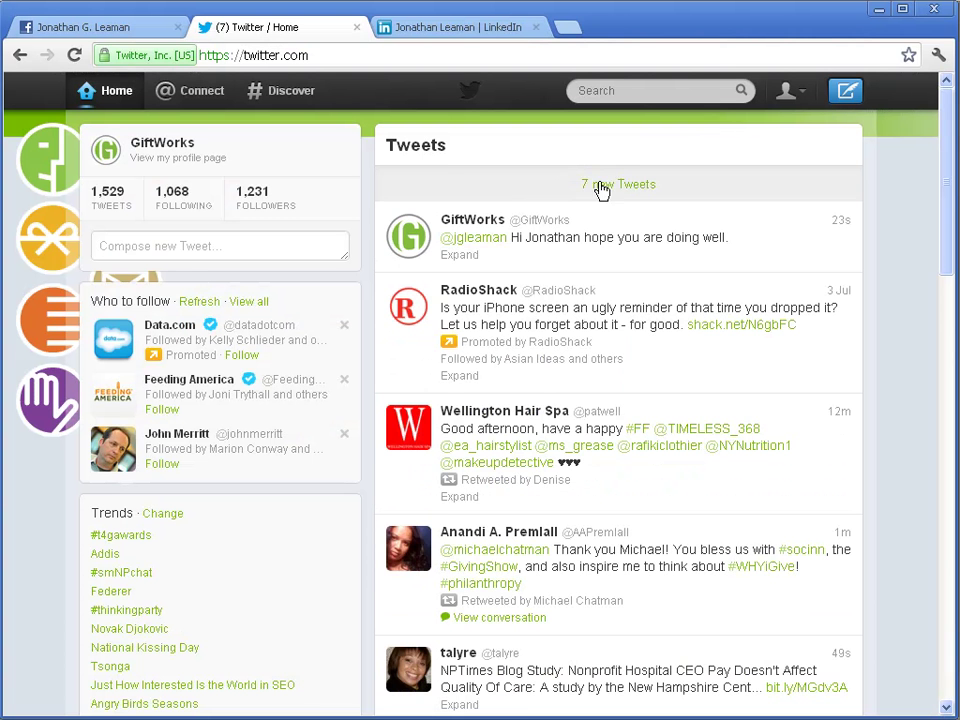
# Load the new tweets to confirm the thank-you tweet posted, then return to GiftWorks
pyautogui.click(561, 189)
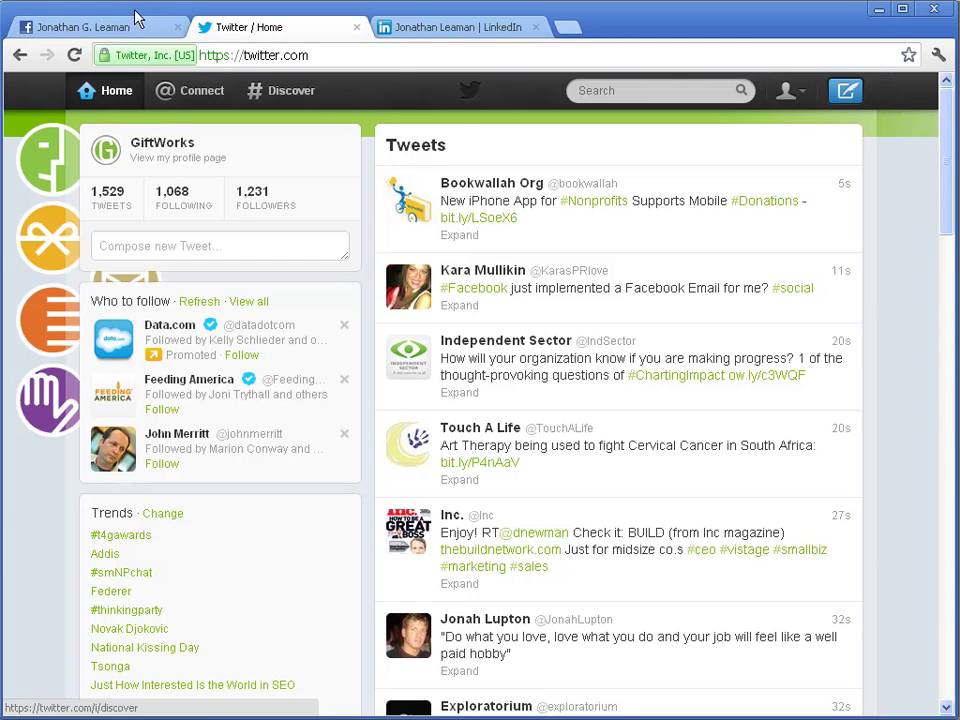
pyautogui.click(118, 103)
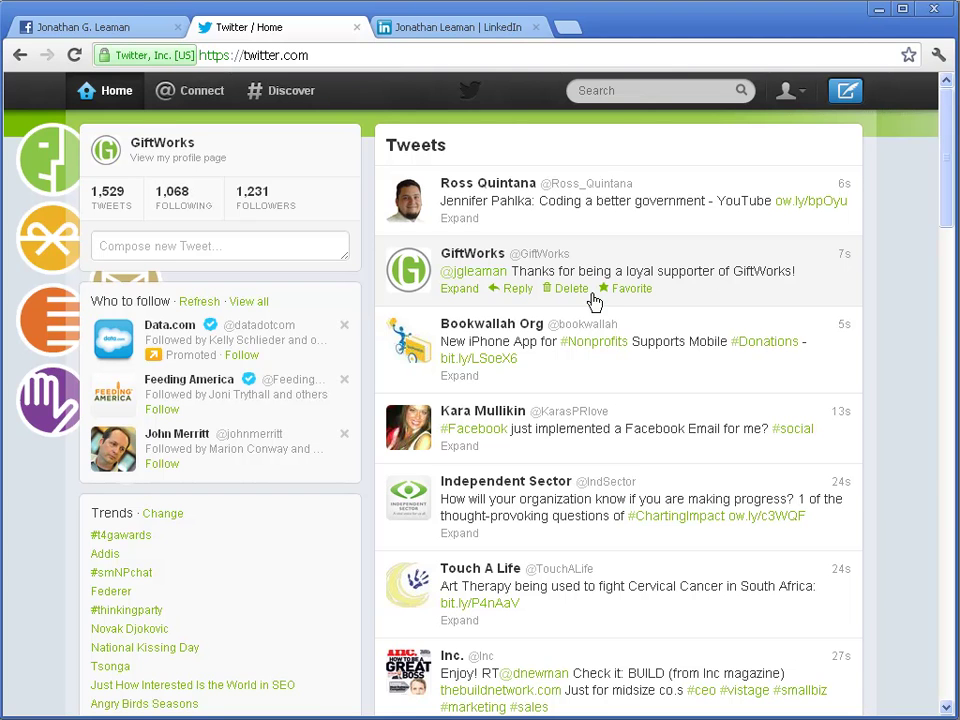
pyautogui.click(78, 32)
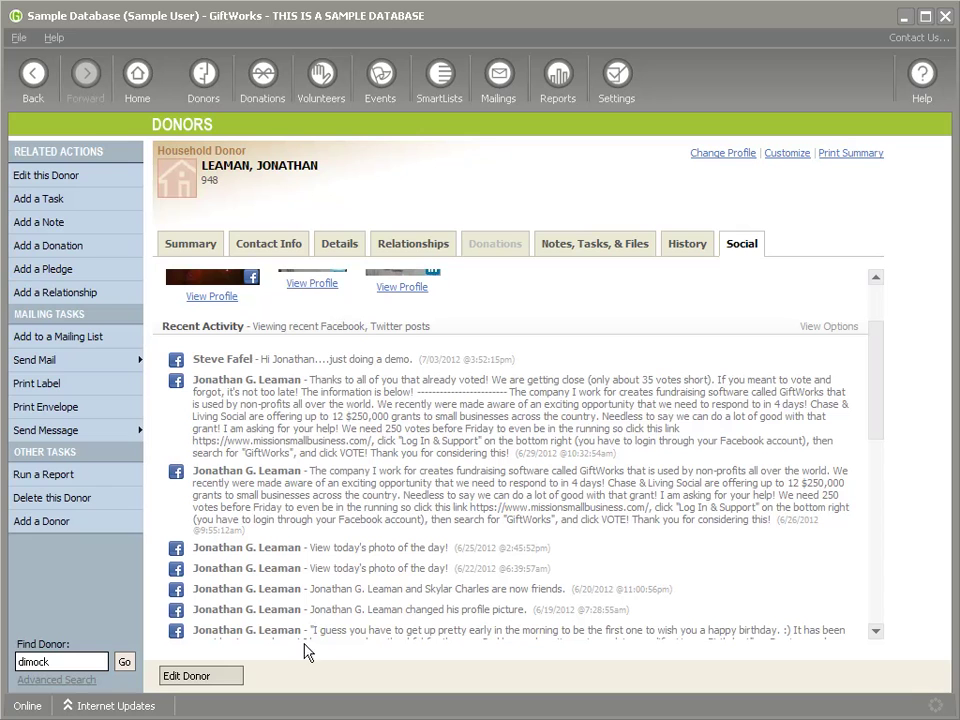
# Send the donor a Twitter direct message reading 'Would you conisder giving?'
pyautogui.click(60, 430)
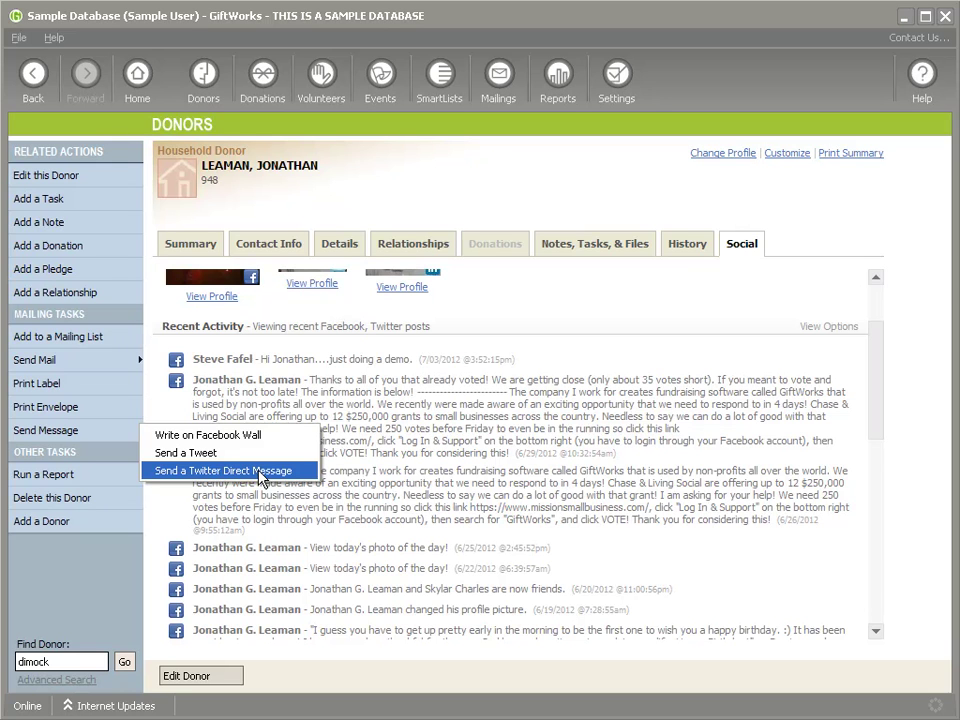
pyautogui.click(262, 471)
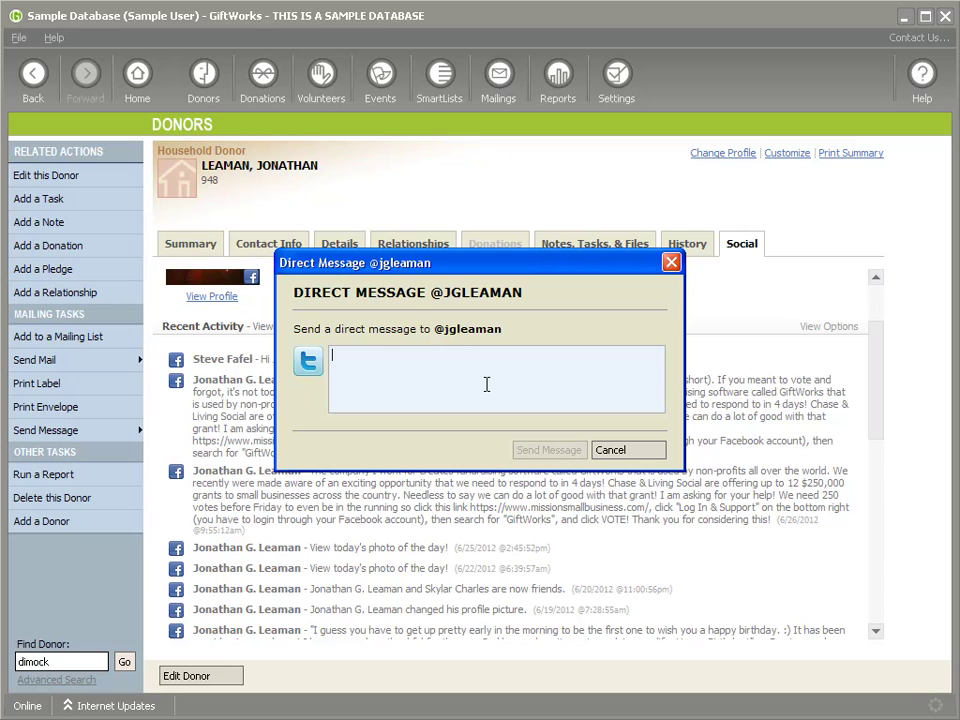
pyautogui.write('Would yo')
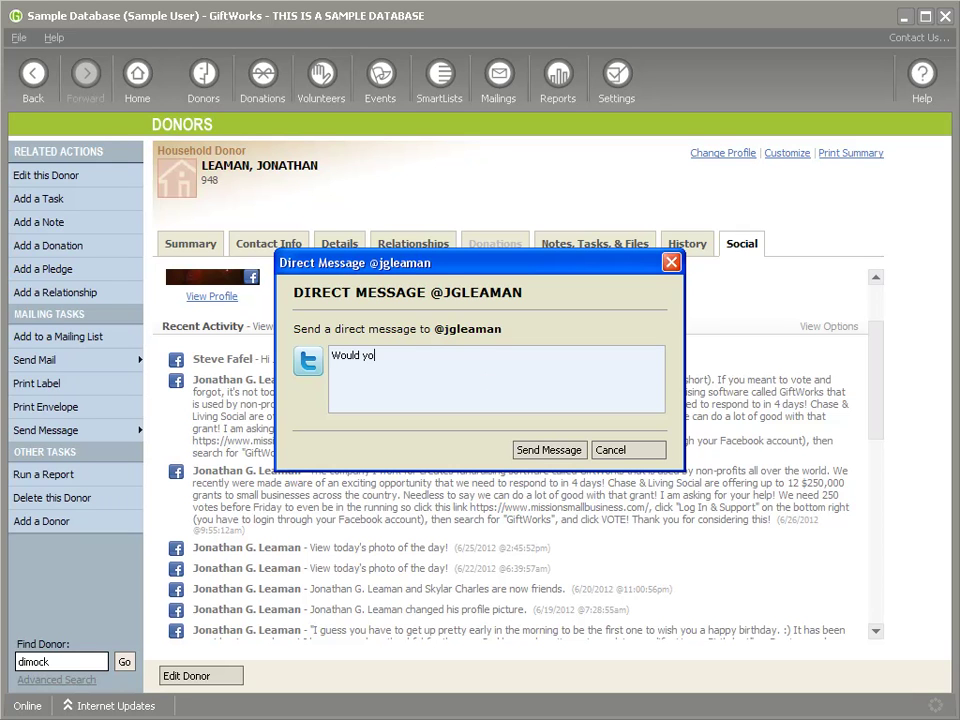
pyautogui.write('u conisder giving?')
pyautogui.click(551, 452)
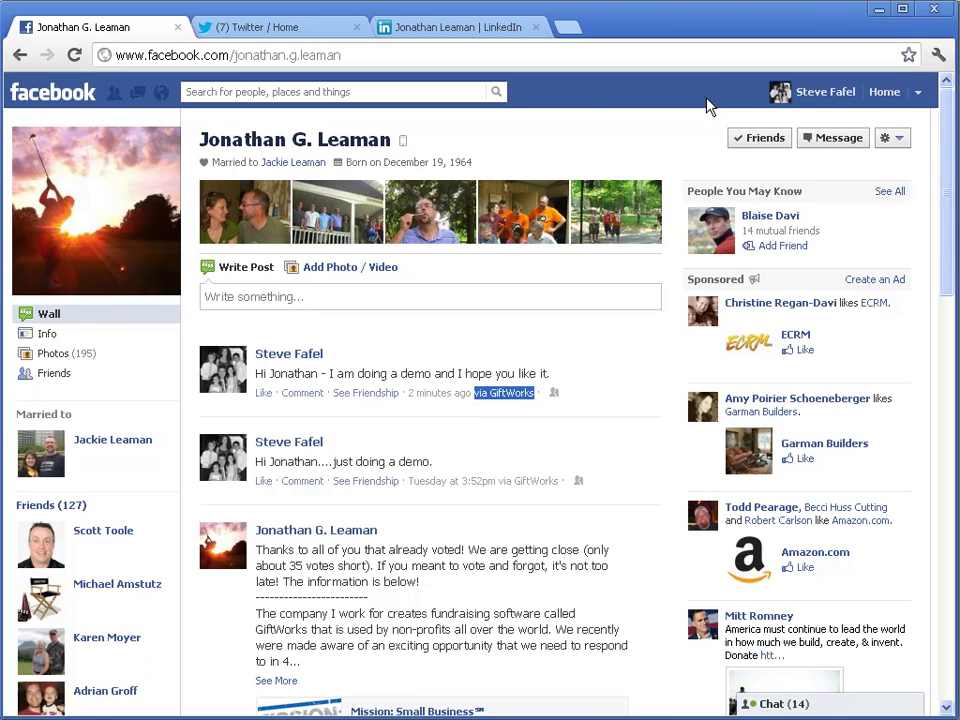
# Check Twitter's direct messages to verify the 'Would you conisder giving?' message was sent
pyautogui.click(205, 22)
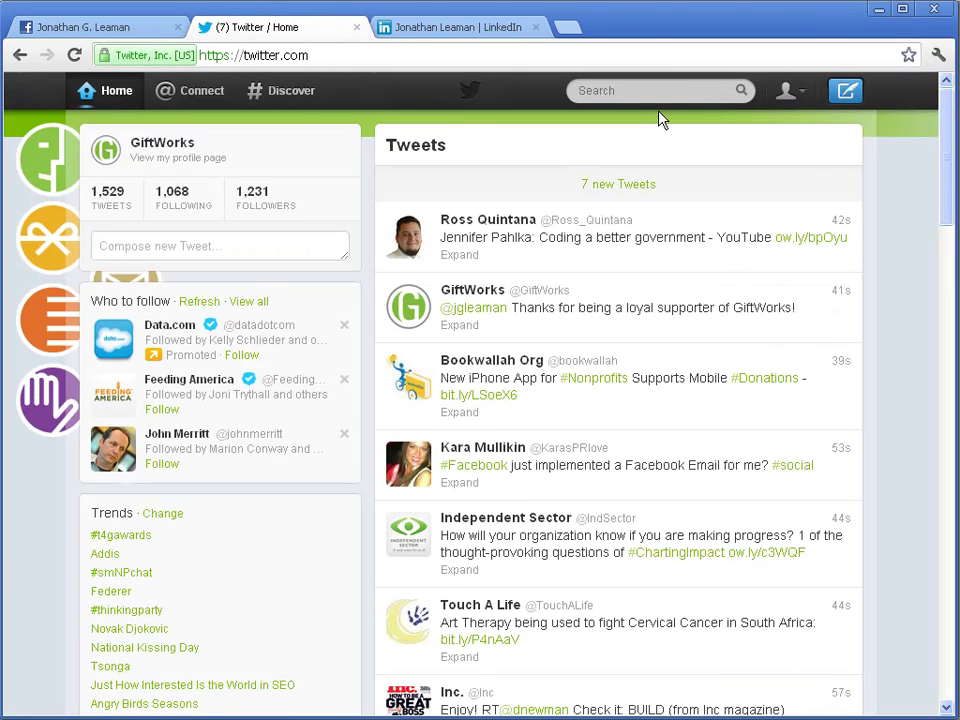
pyautogui.click(798, 92)
pyautogui.click(743, 184)
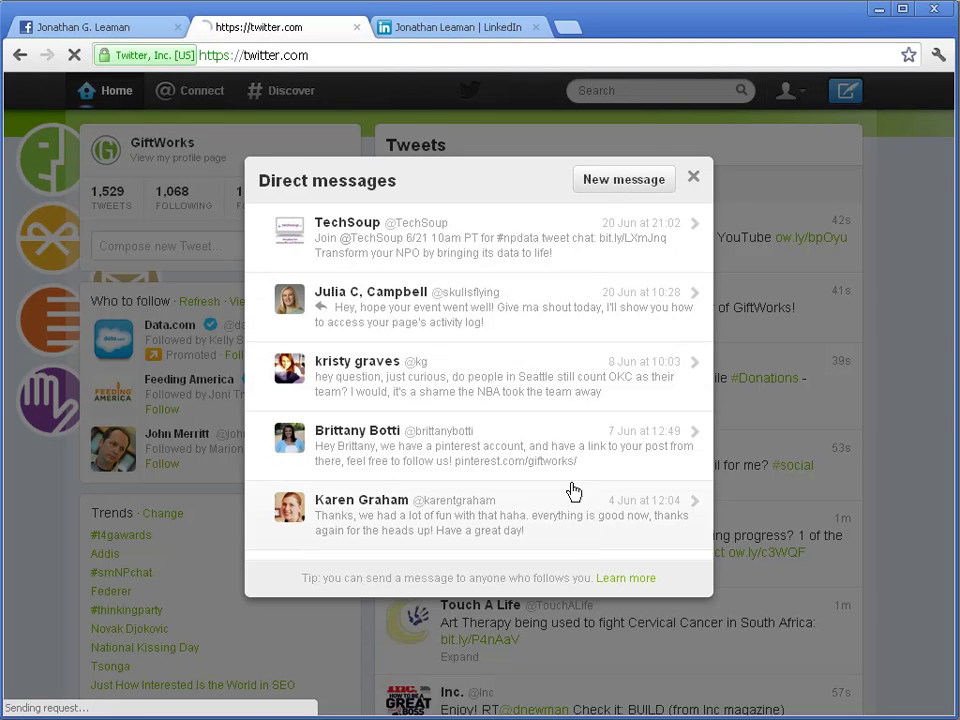
pyautogui.click(693, 181)
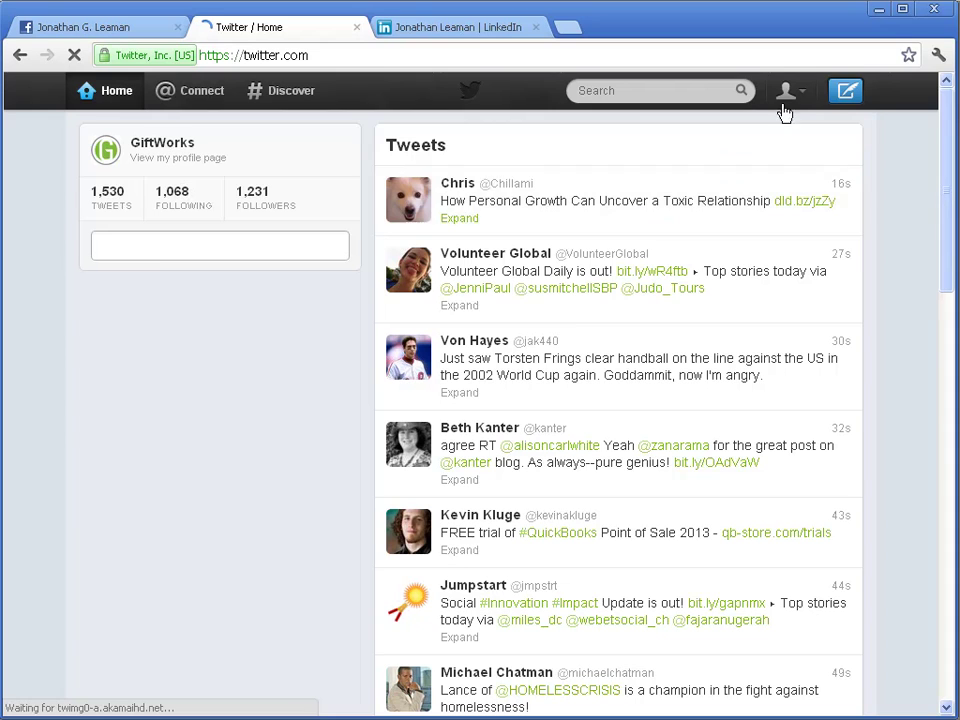
pyautogui.click(804, 95)
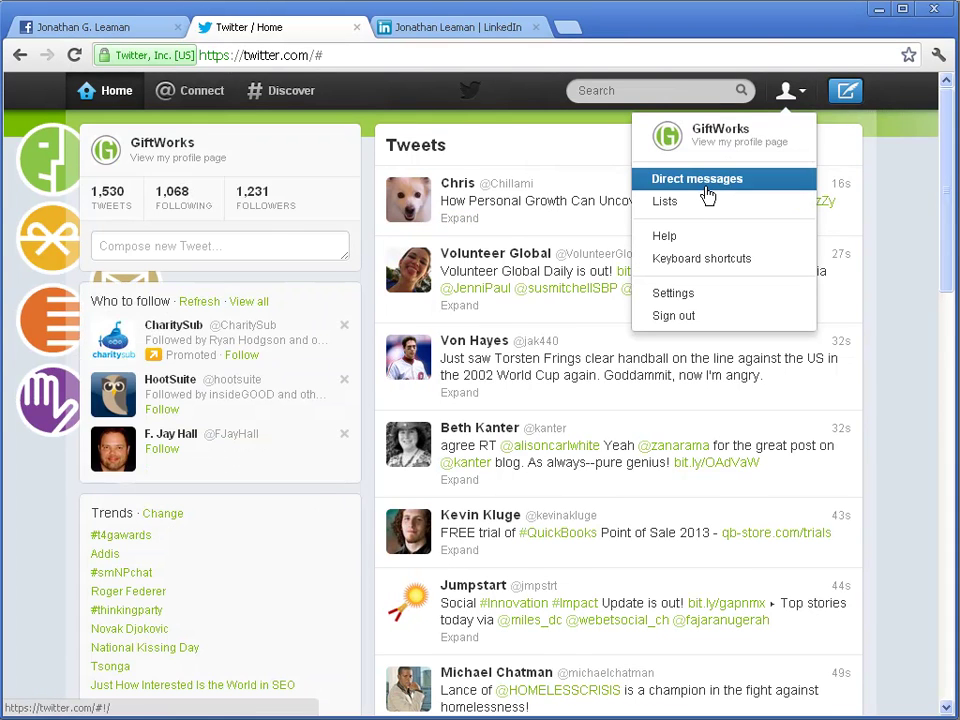
pyautogui.click(705, 182)
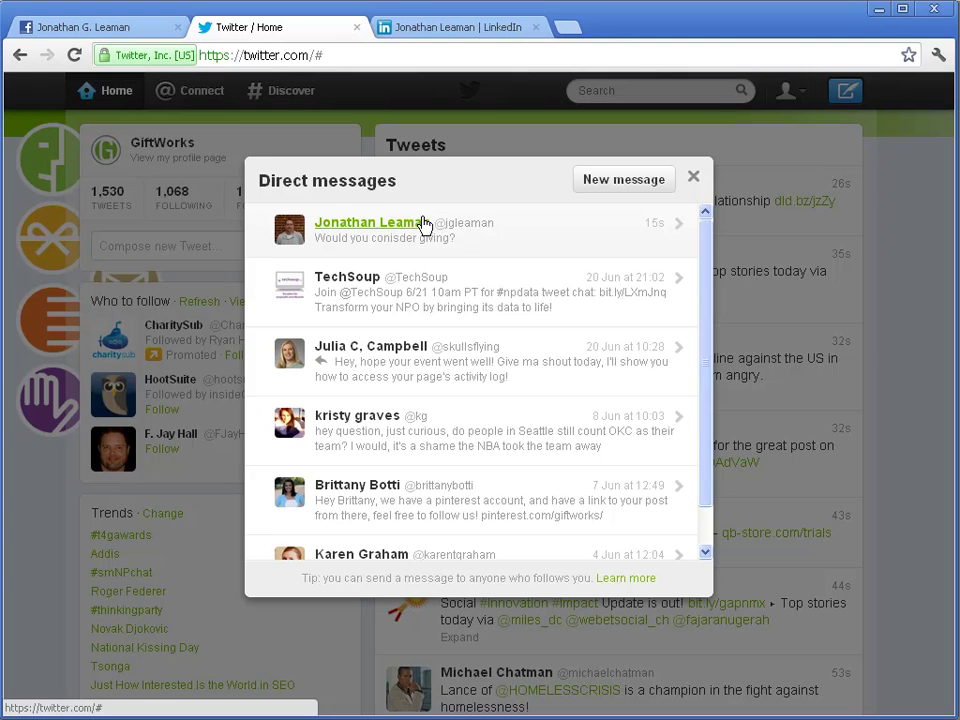
pyautogui.click(694, 178)
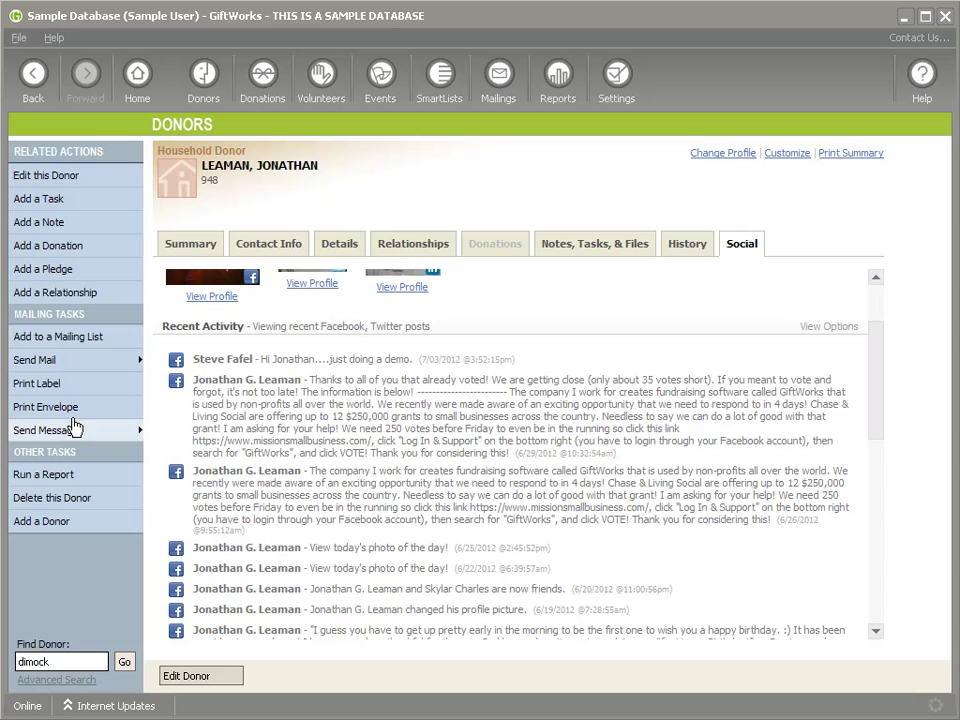
pyautogui.click(96, 437)
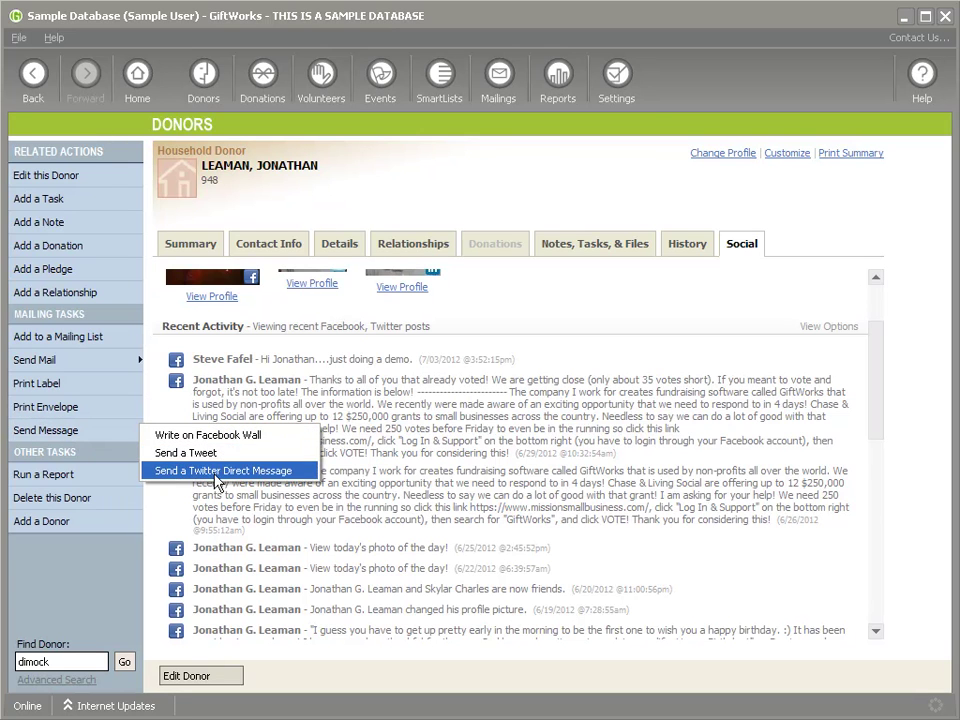
pyautogui.click(492, 438)
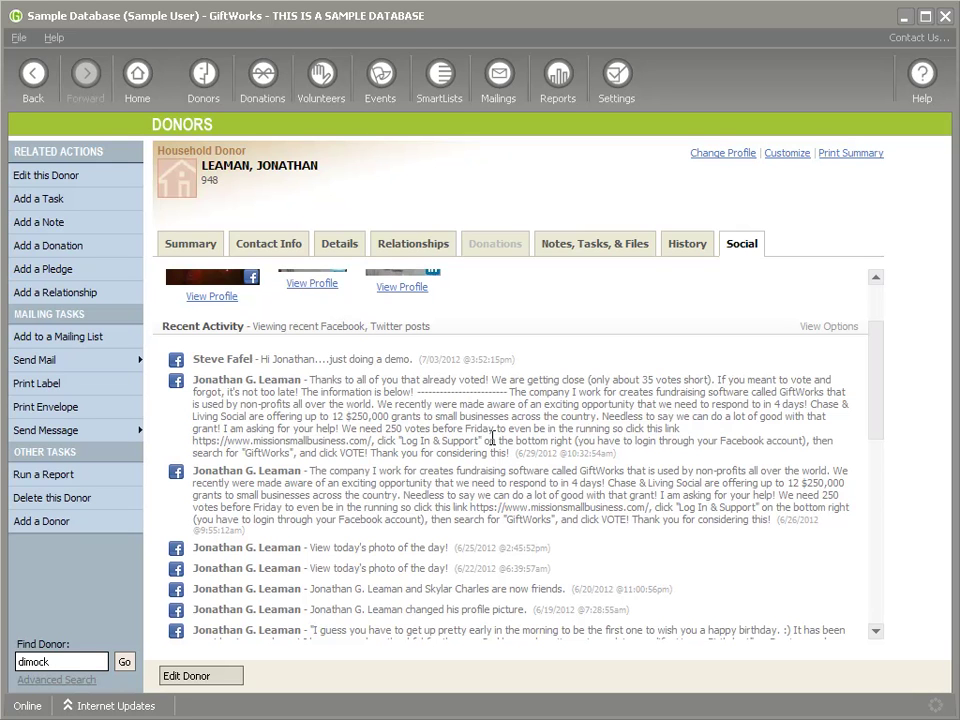